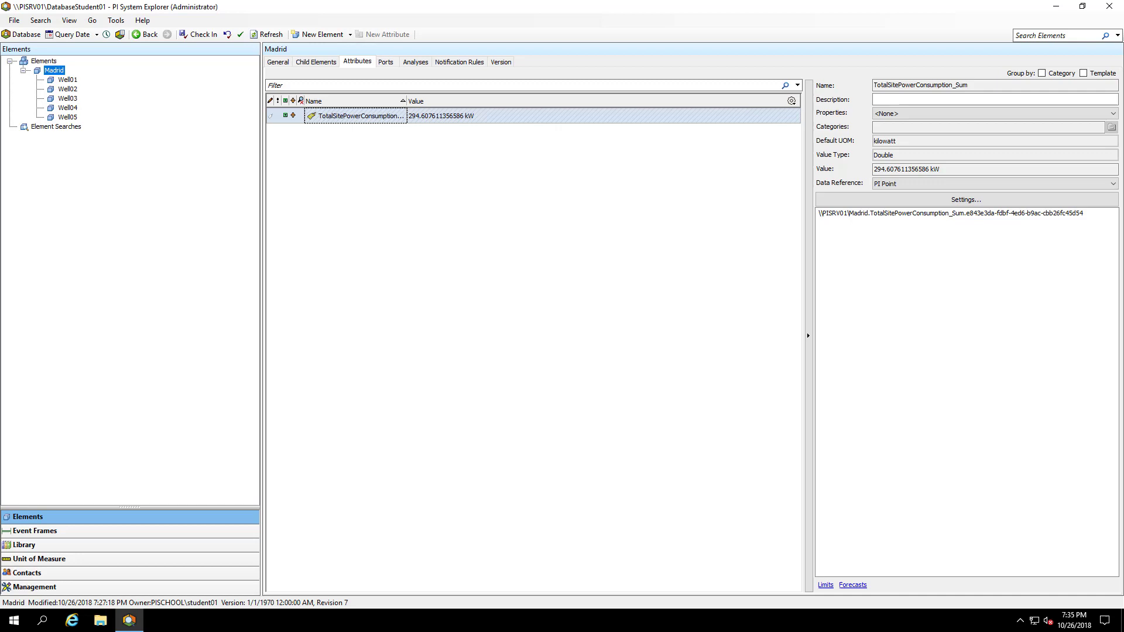
- Create a root element from SiteTemplate next to Madrid and rename it from Site1 to London
right_click(49, 70)
mouse_move(114, 76)
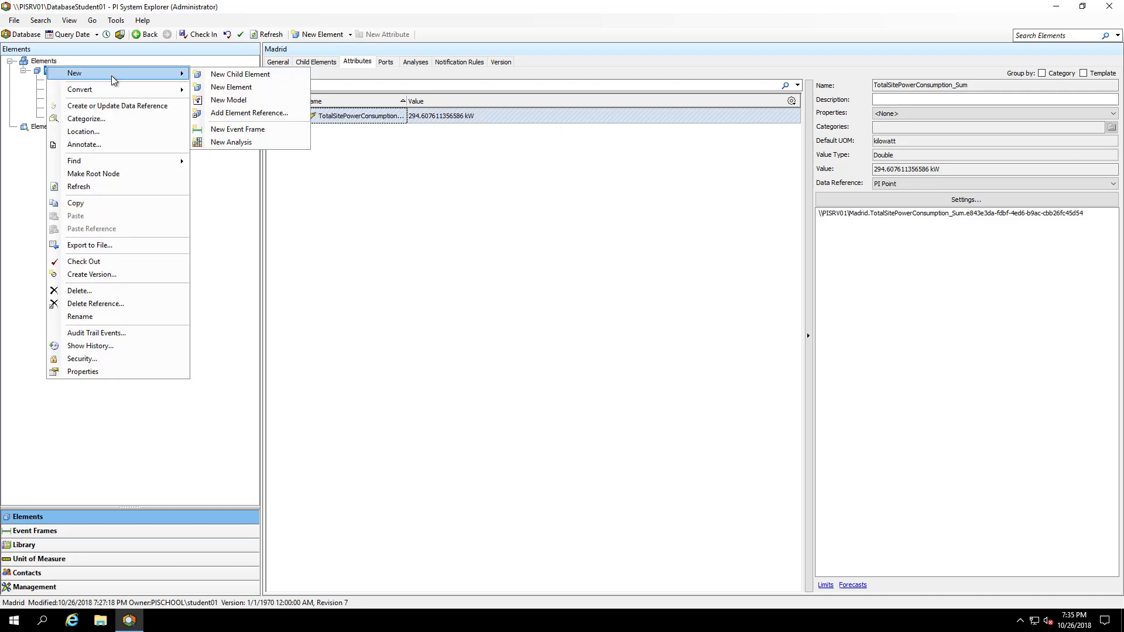
click(235, 92)
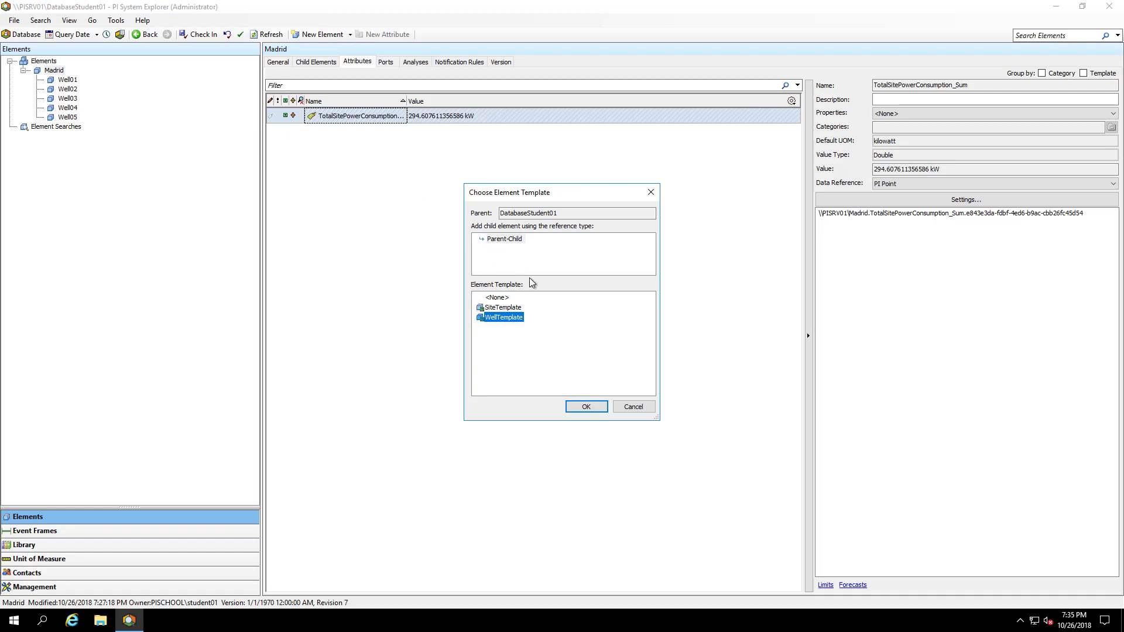
click(504, 308)
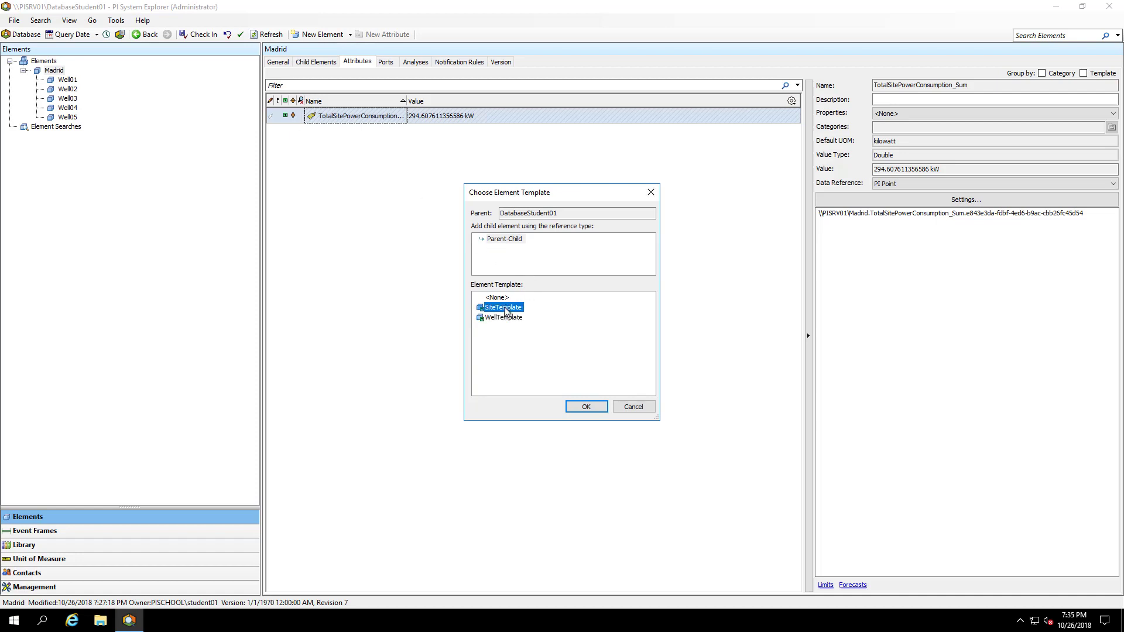
click(594, 412)
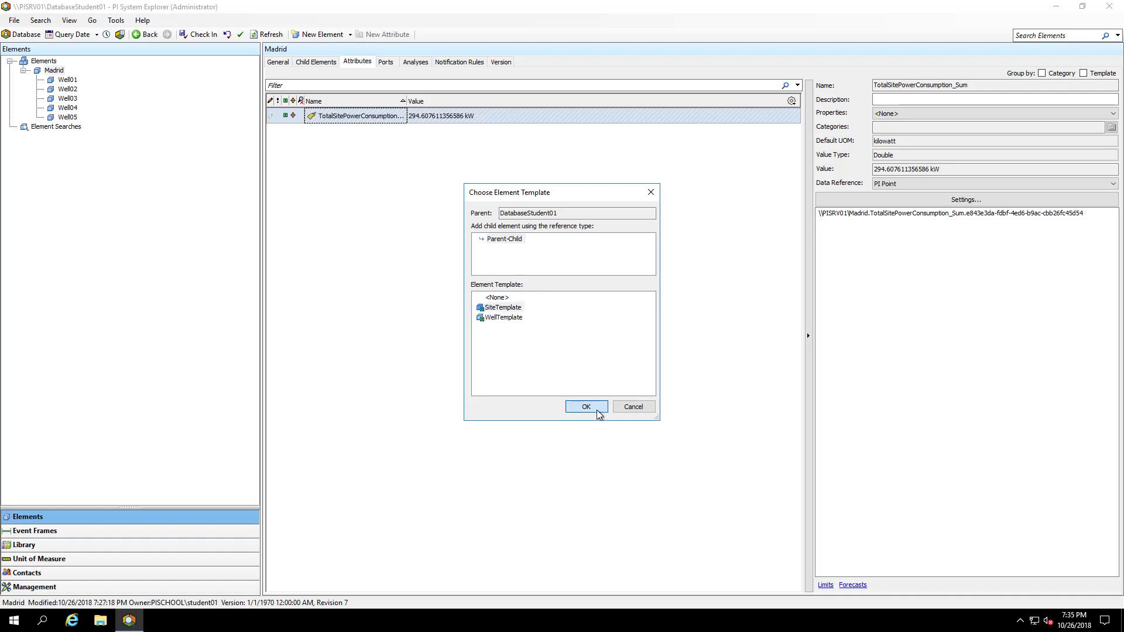
click(283, 62)
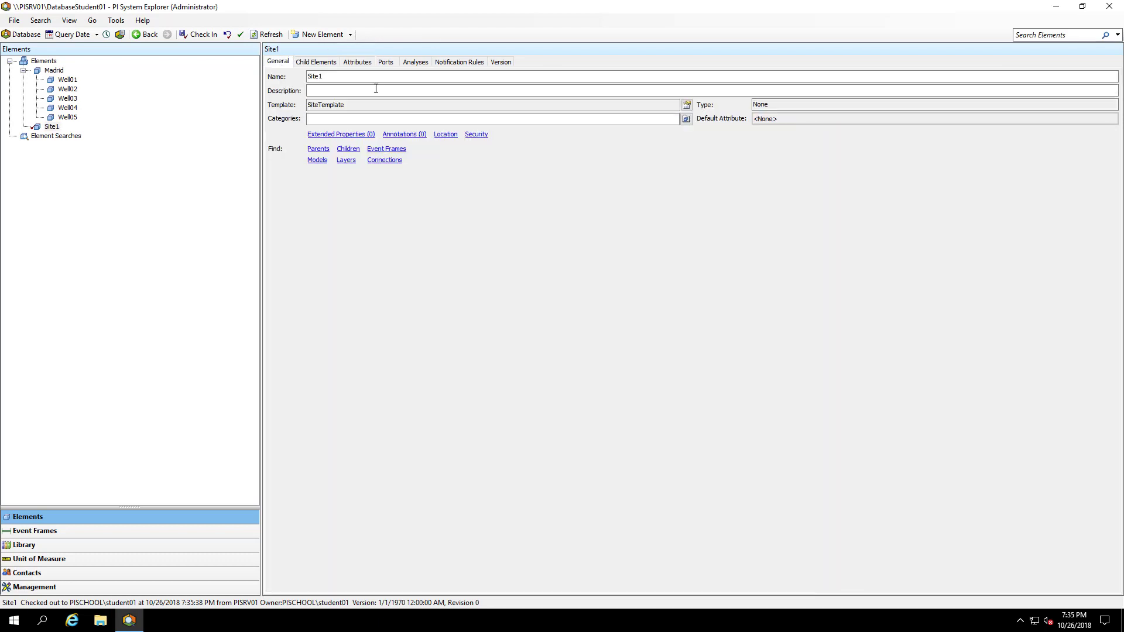
text(London)
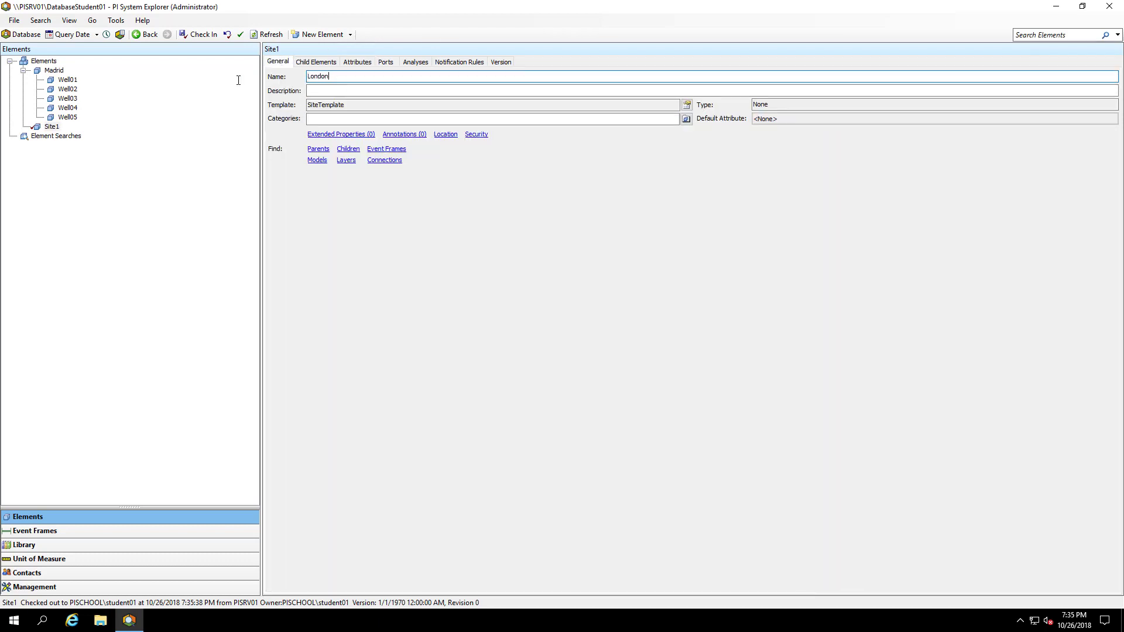
click(61, 127)
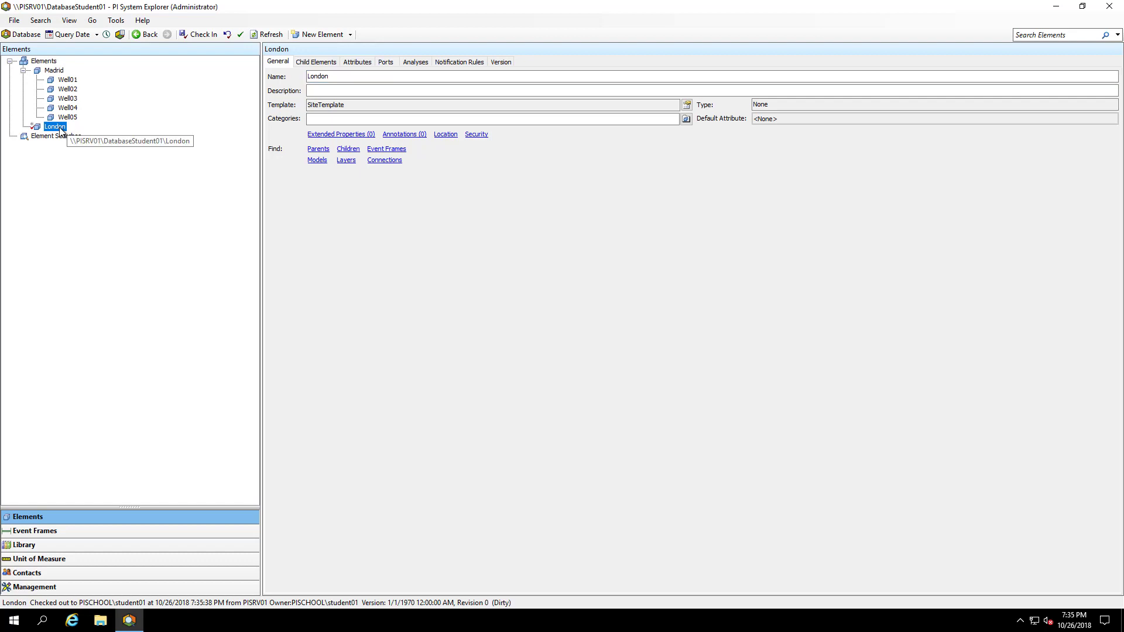
right_click(60, 129)
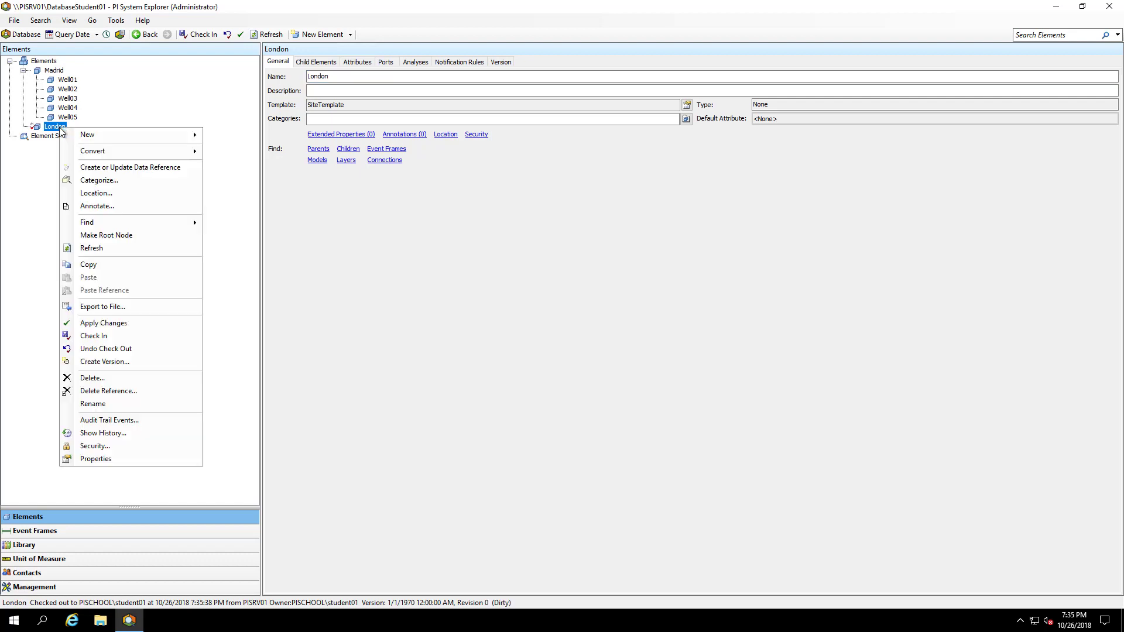
mouse_move(172, 138)
click(245, 136)
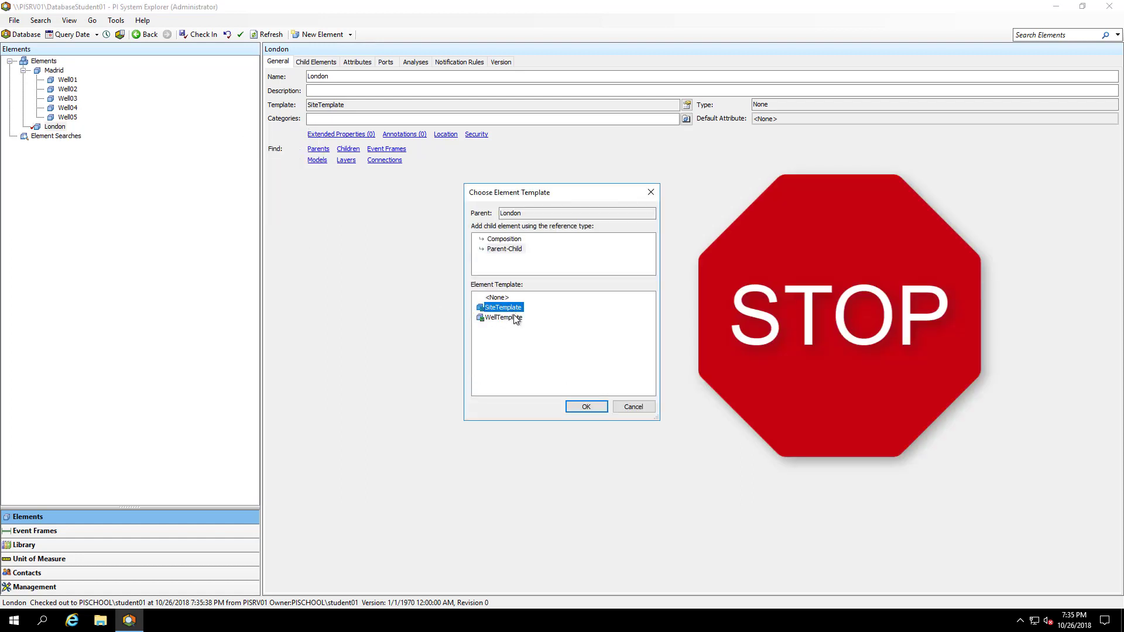
click(515, 318)
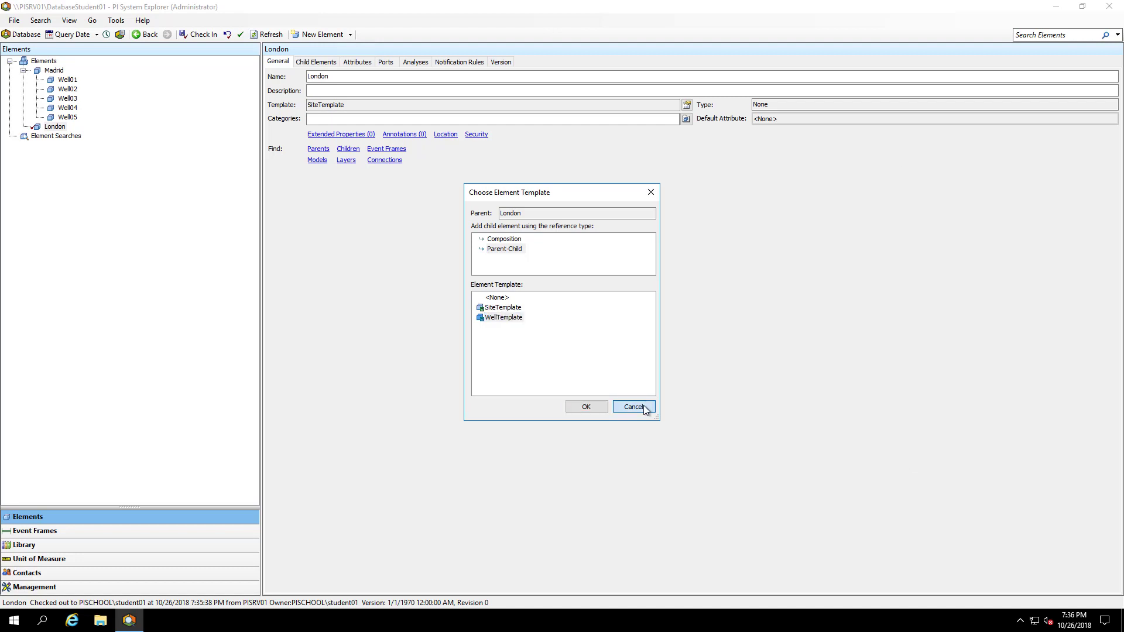
click(643, 408)
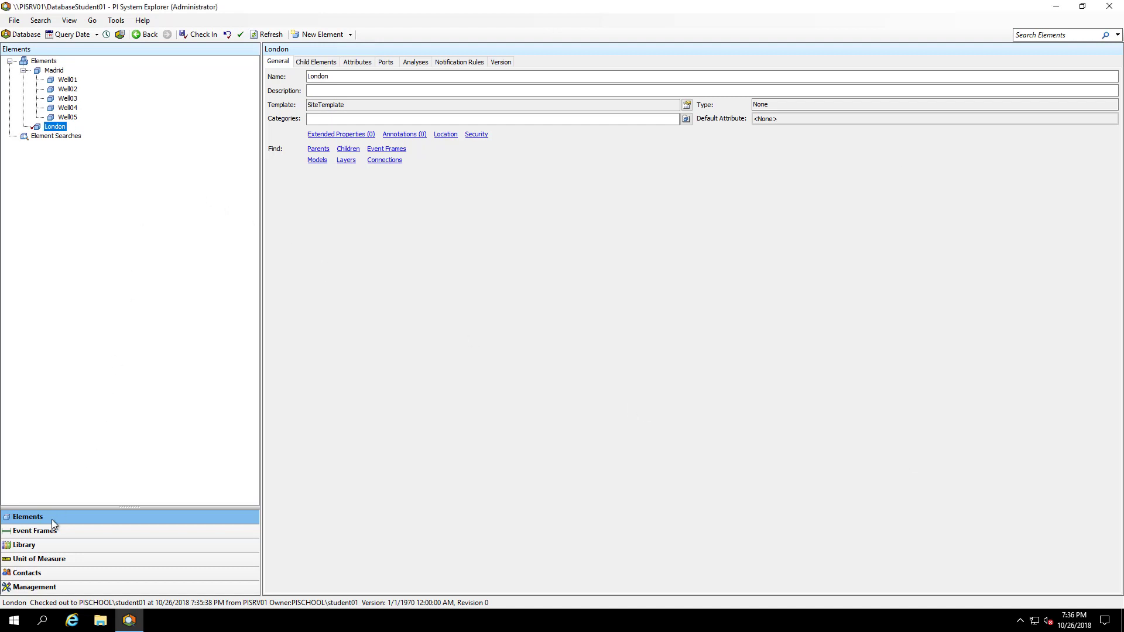
- In the Library, derive WellDerived1 from WellTemplate and add an Attribute1 attribute template
click(40, 546)
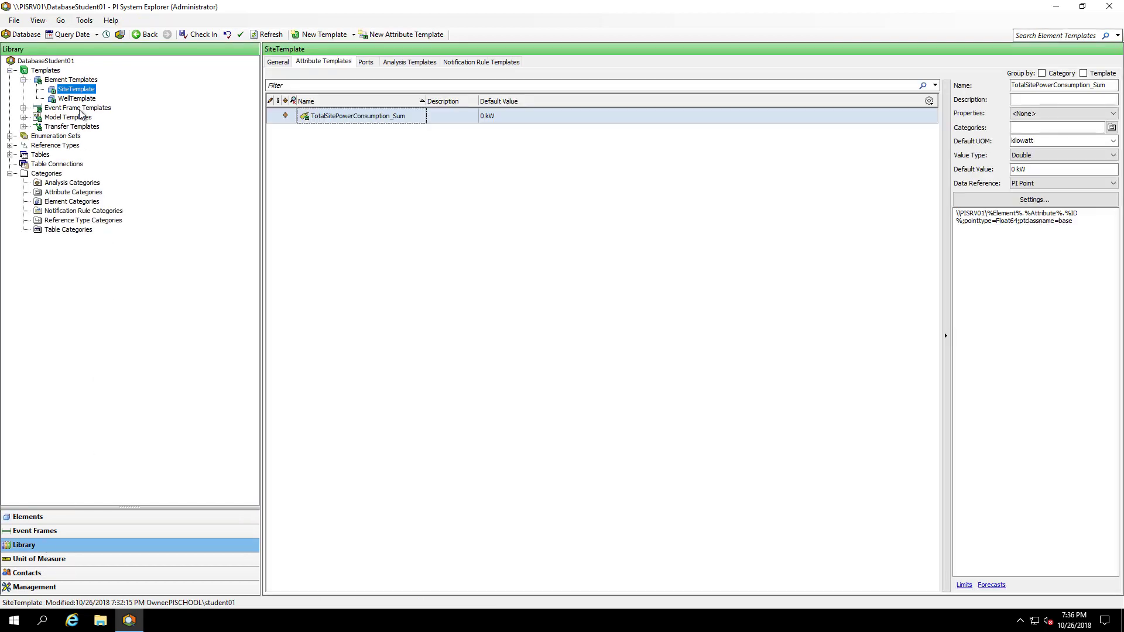
click(81, 100)
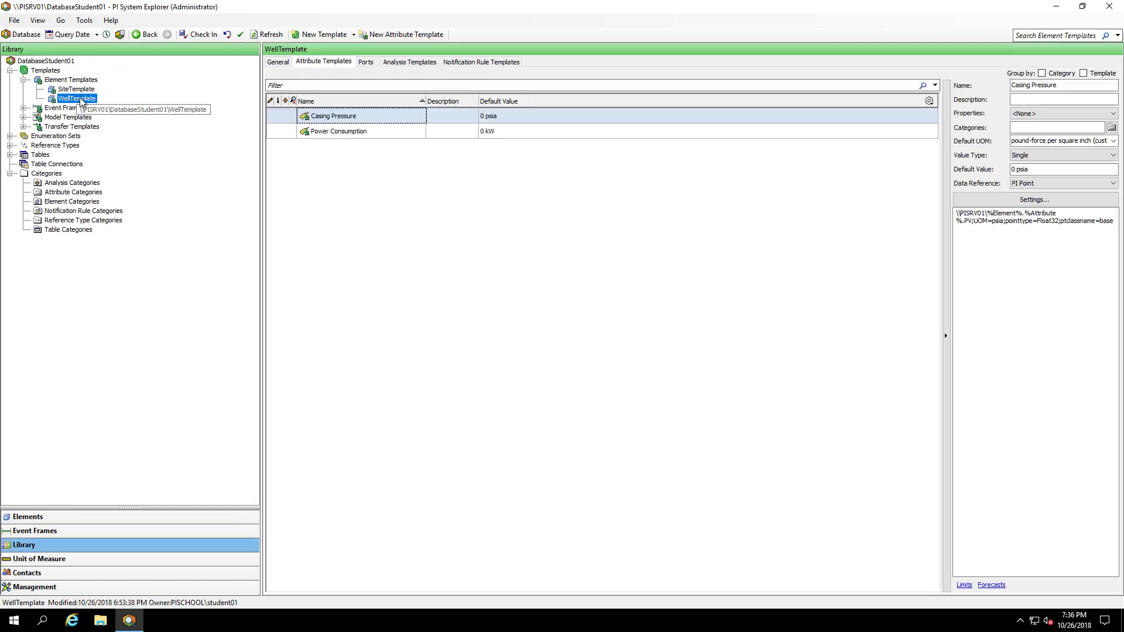
right_click(80, 100)
mouse_move(141, 109)
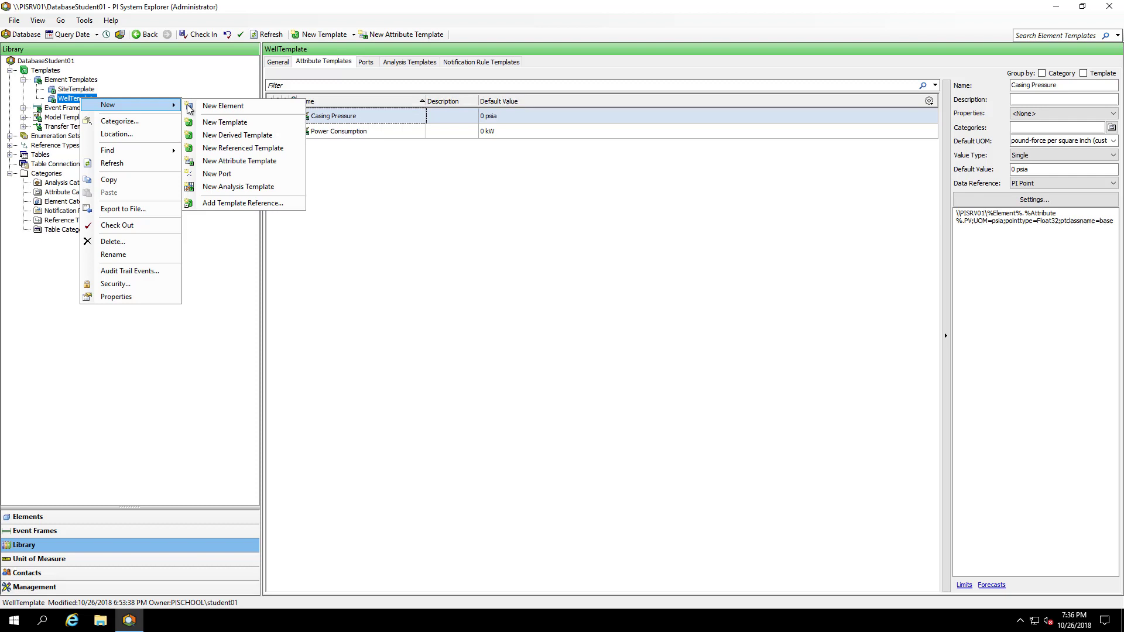
click(291, 136)
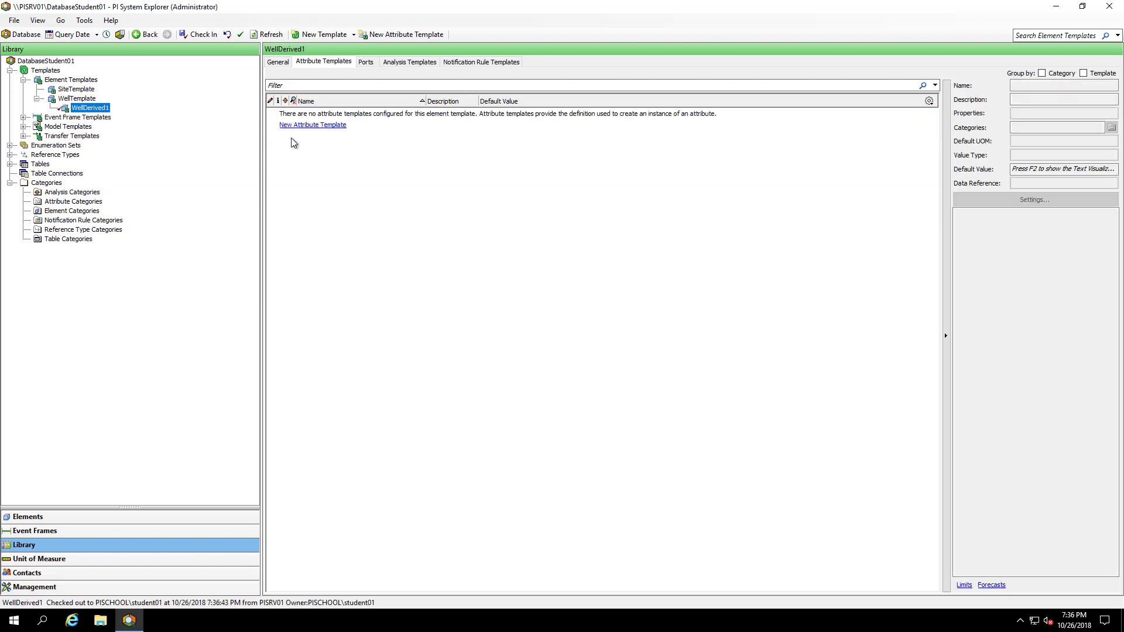
click(313, 125)
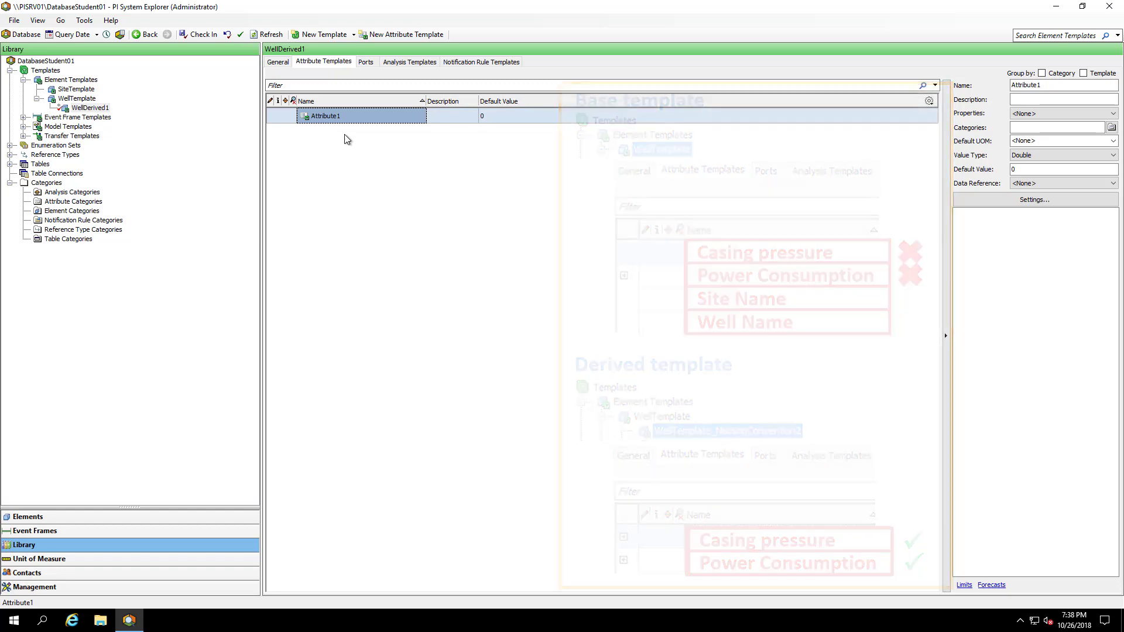
- Rename Attribute1 to Casing Pressure with default unit psia
drag(1071, 85, 972, 85)
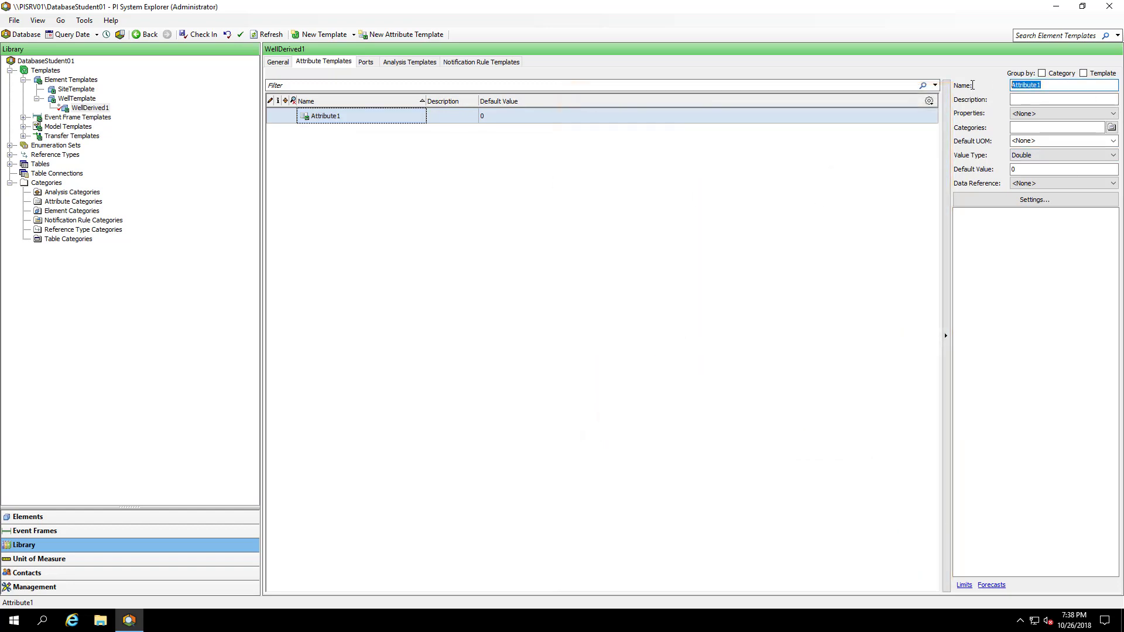
text(Casing Presssure)
click(1048, 85)
key(BackSpace)
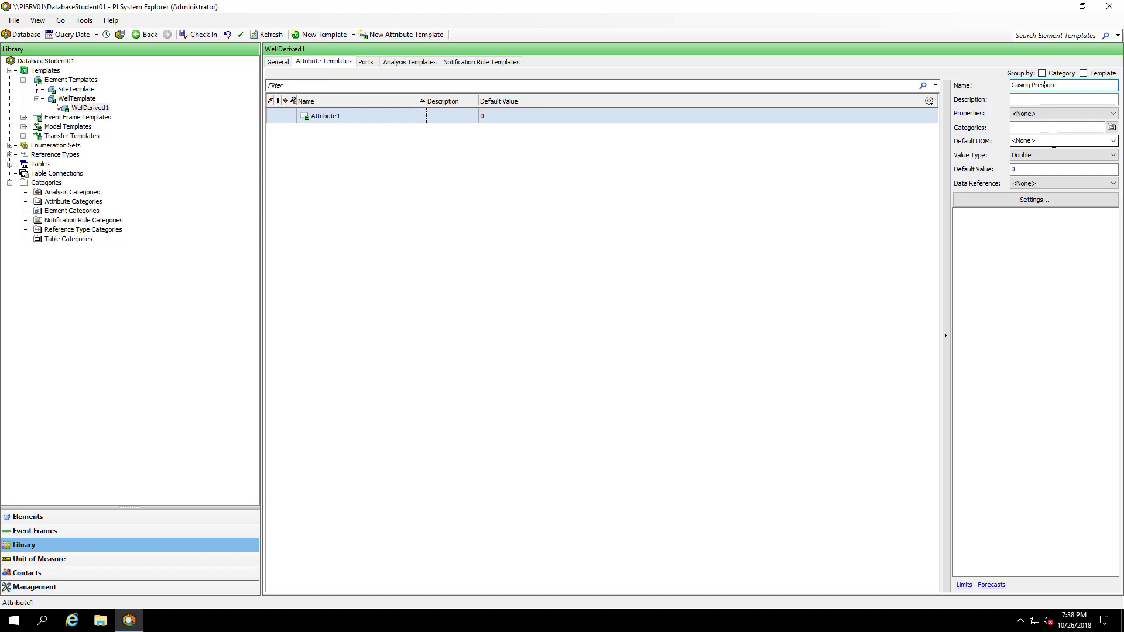
click(1053, 143)
text(psia)
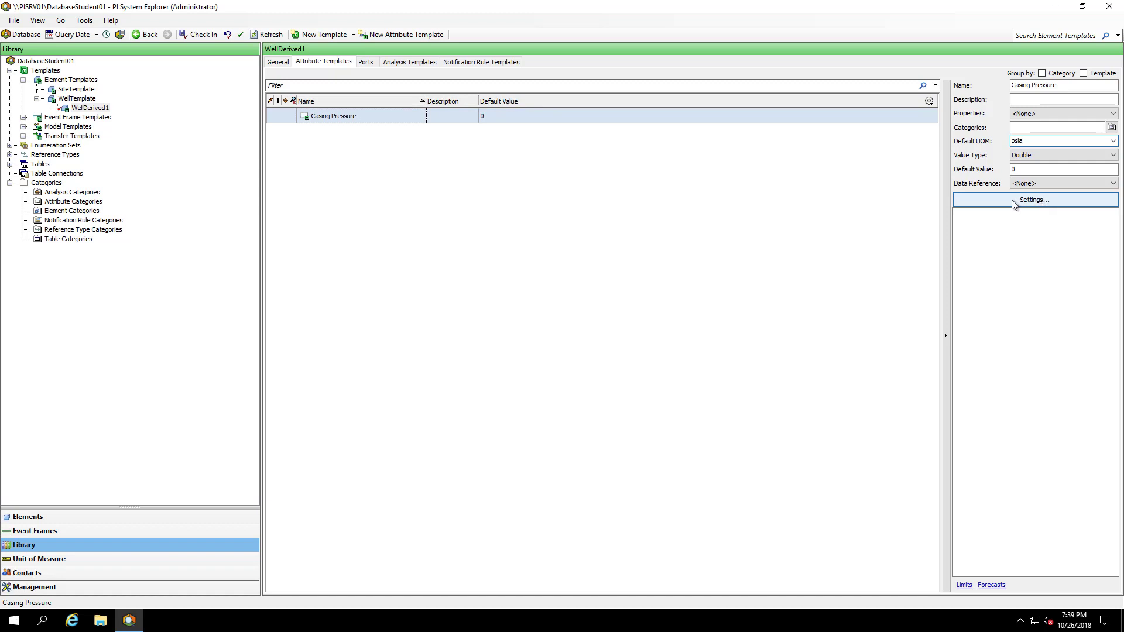
click(349, 151)
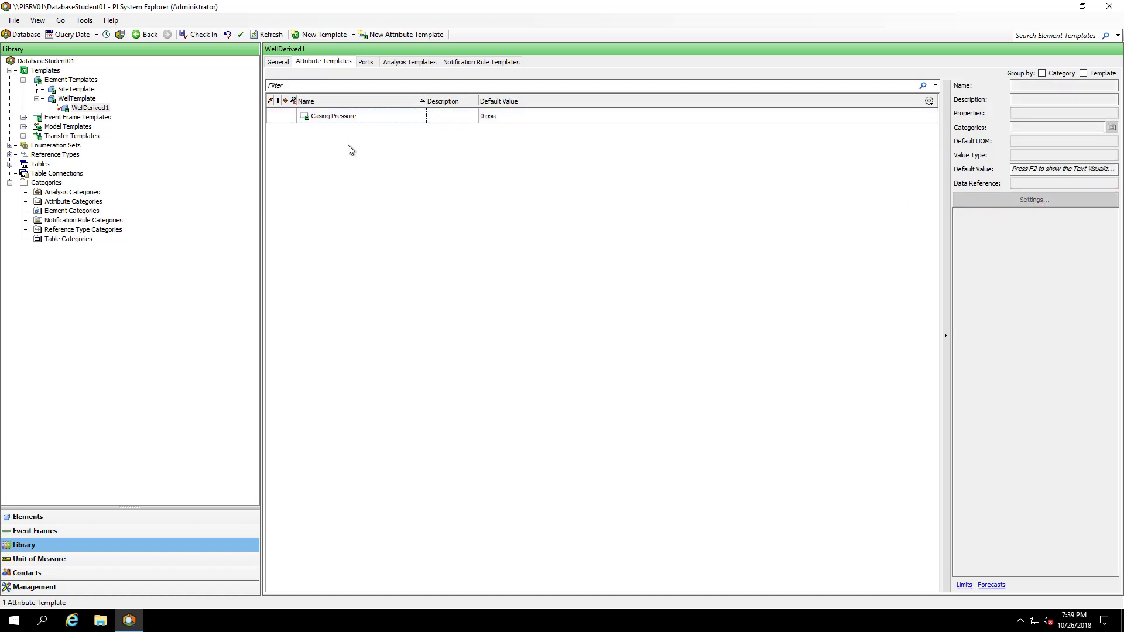
- Add a second attribute template named Power Consumption with default unit kW
right_click(349, 151)
click(410, 151)
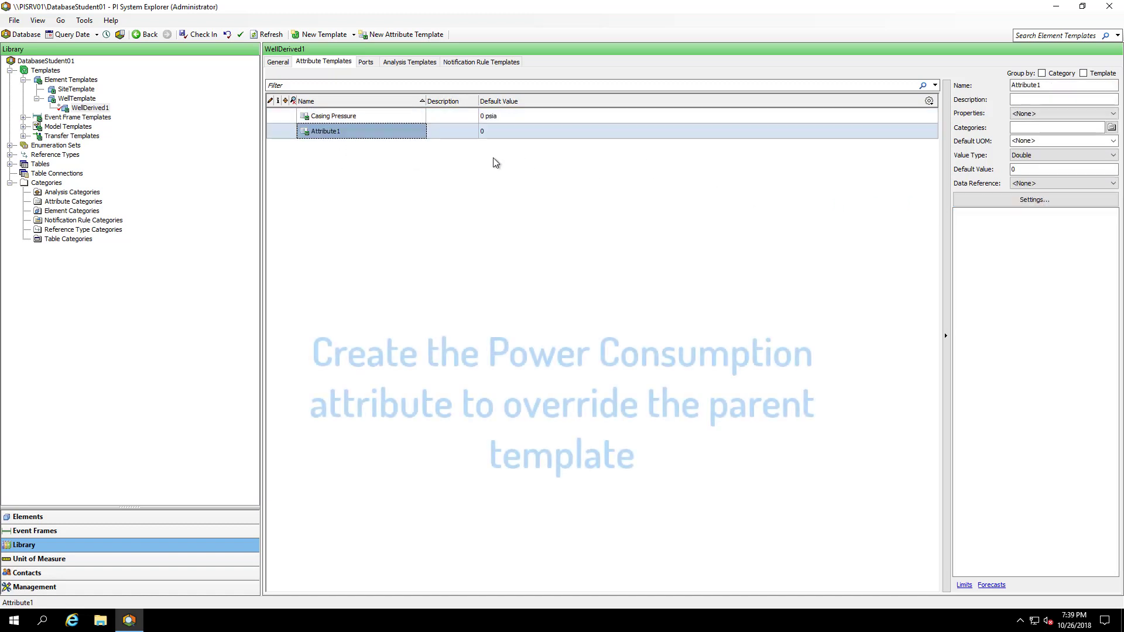
double_click(1047, 86)
text(Poqwe)
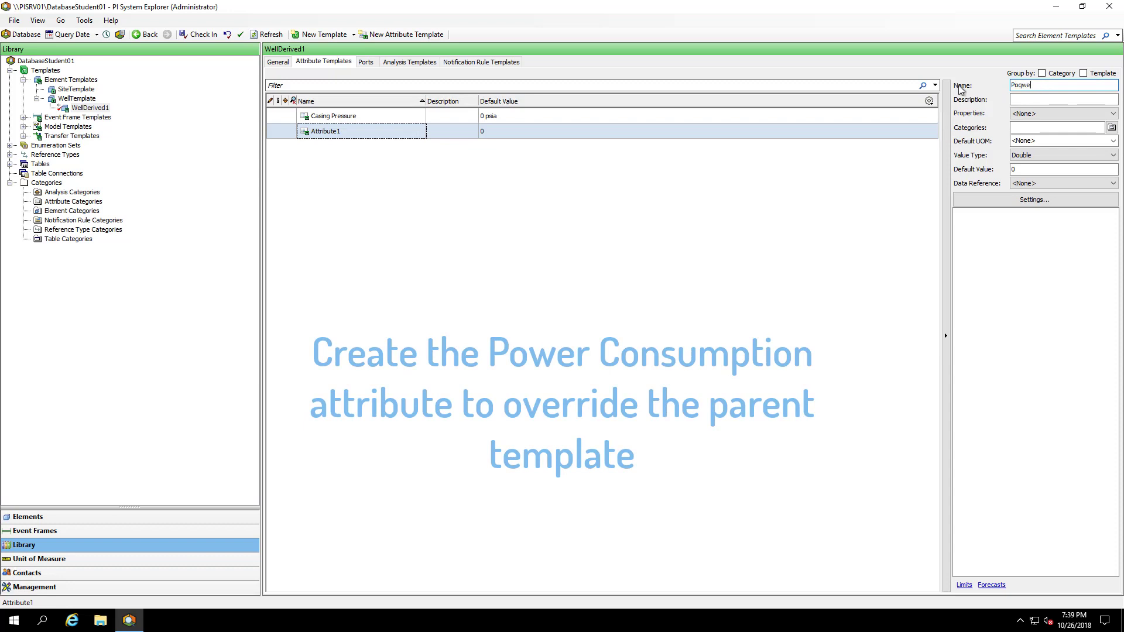
key(BackSpace)
key(BackSpace)
key(BackSpace)
text(wer Consumption)
click(1047, 141)
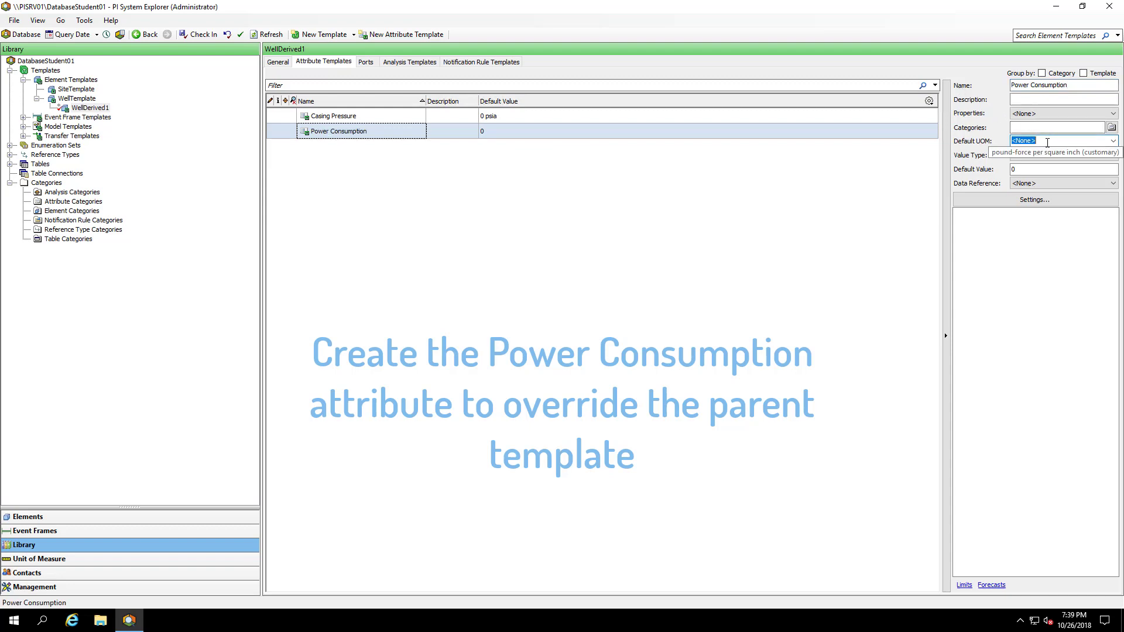
text(kW)
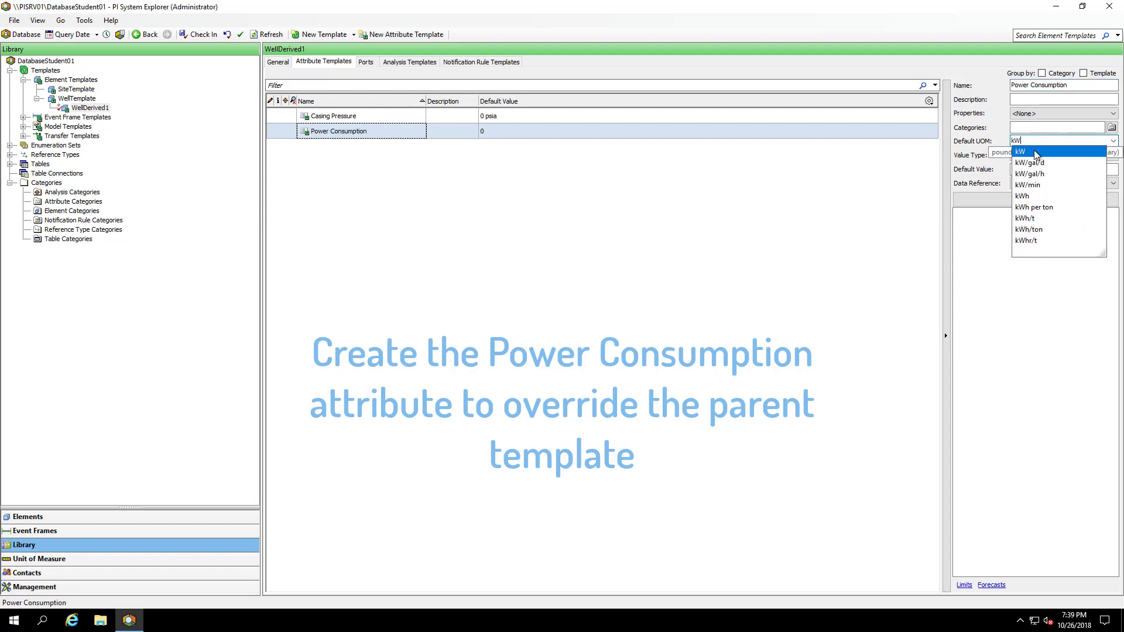
click(1034, 155)
click(591, 231)
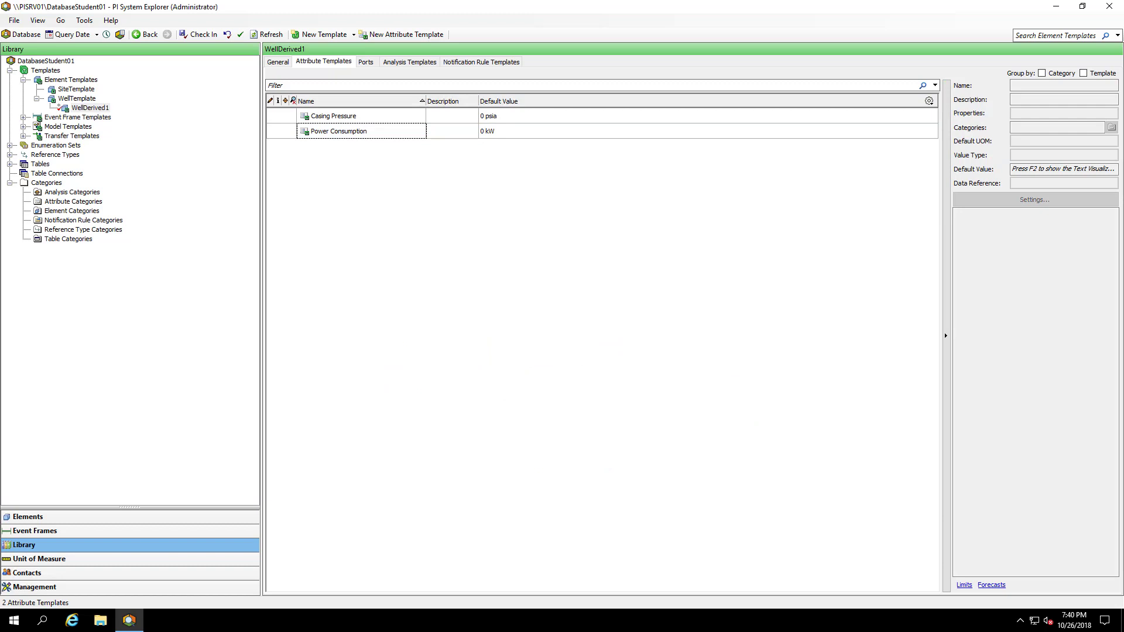
- Add a hidden attribute template named BuildTagNames to WellDerived1
right_click(329, 174)
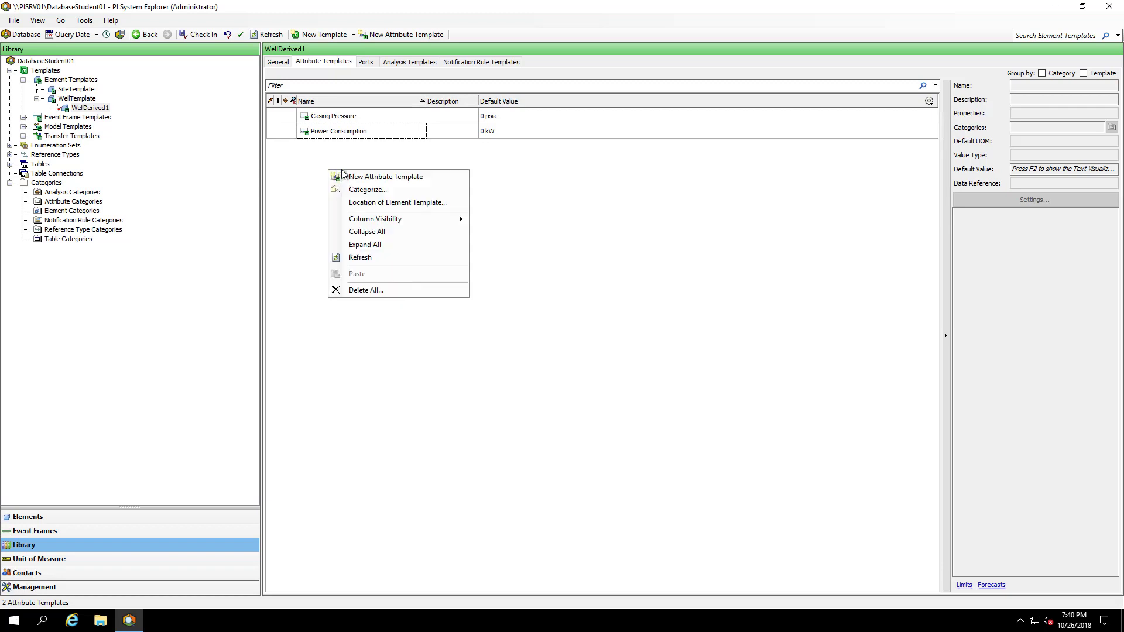
click(381, 178)
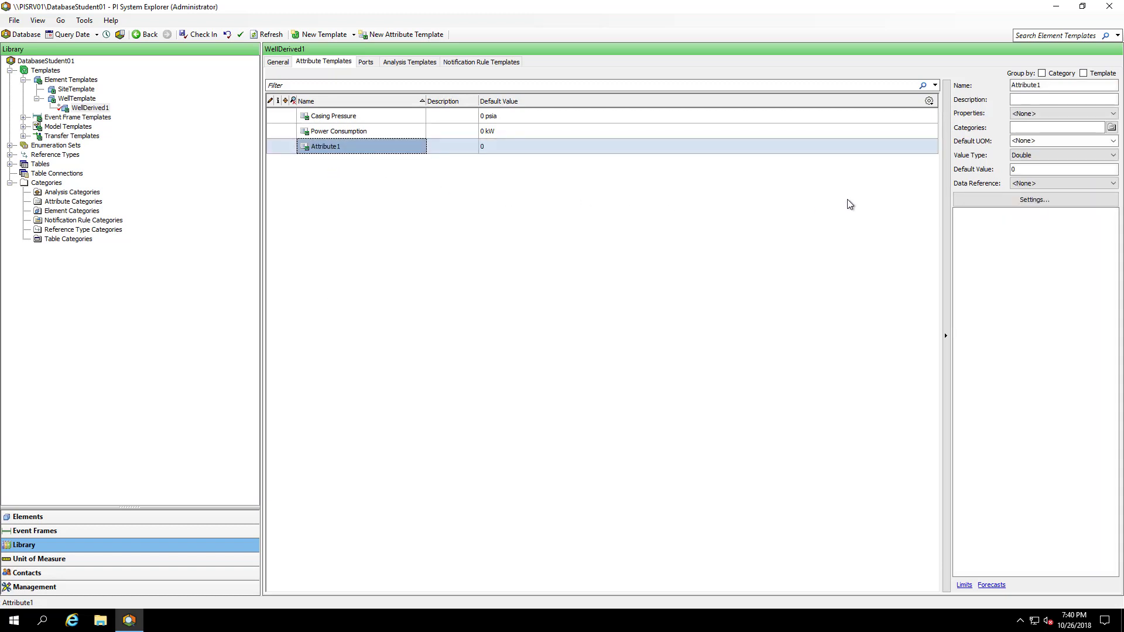
click(1113, 114)
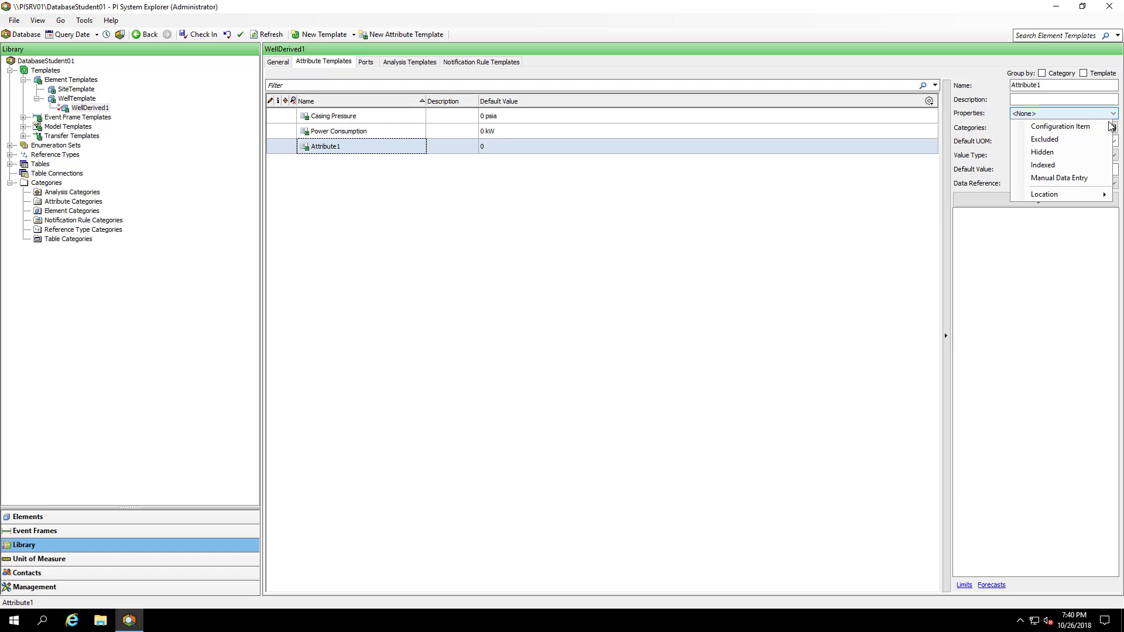
click(1054, 154)
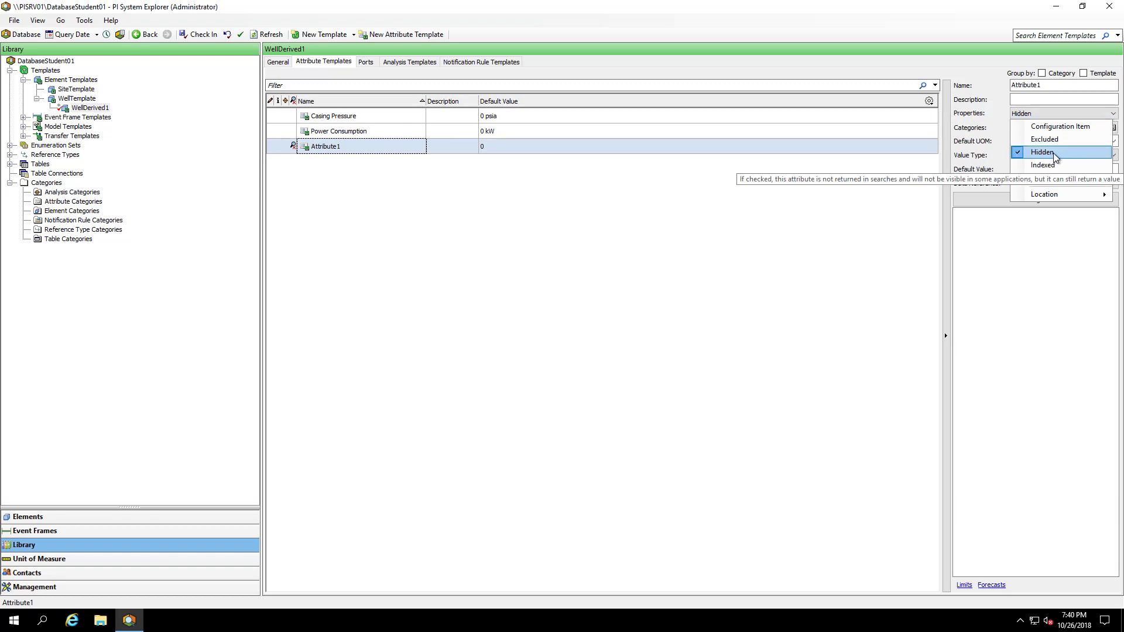
click(1068, 88)
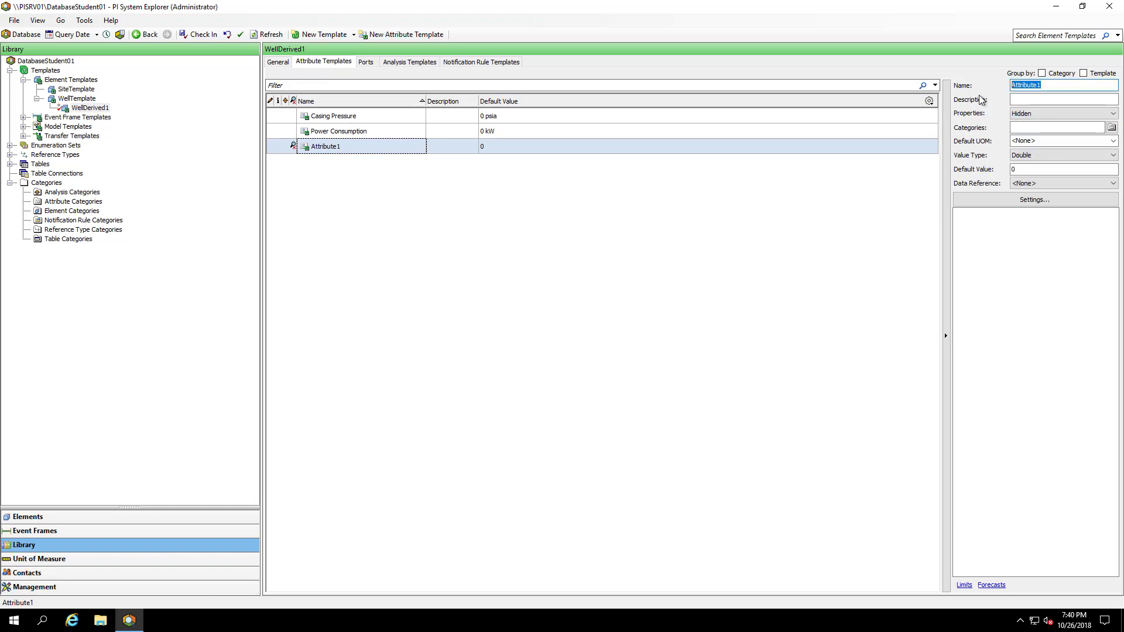
text(BuildTagnames)
key(Return)
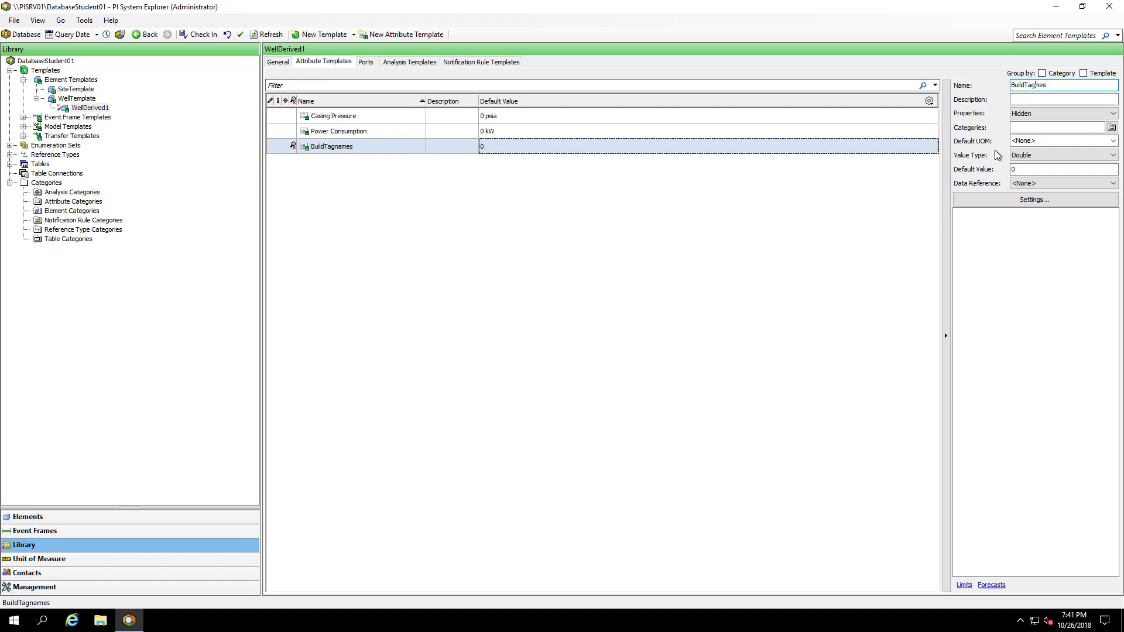
text(Nam)
click(818, 194)
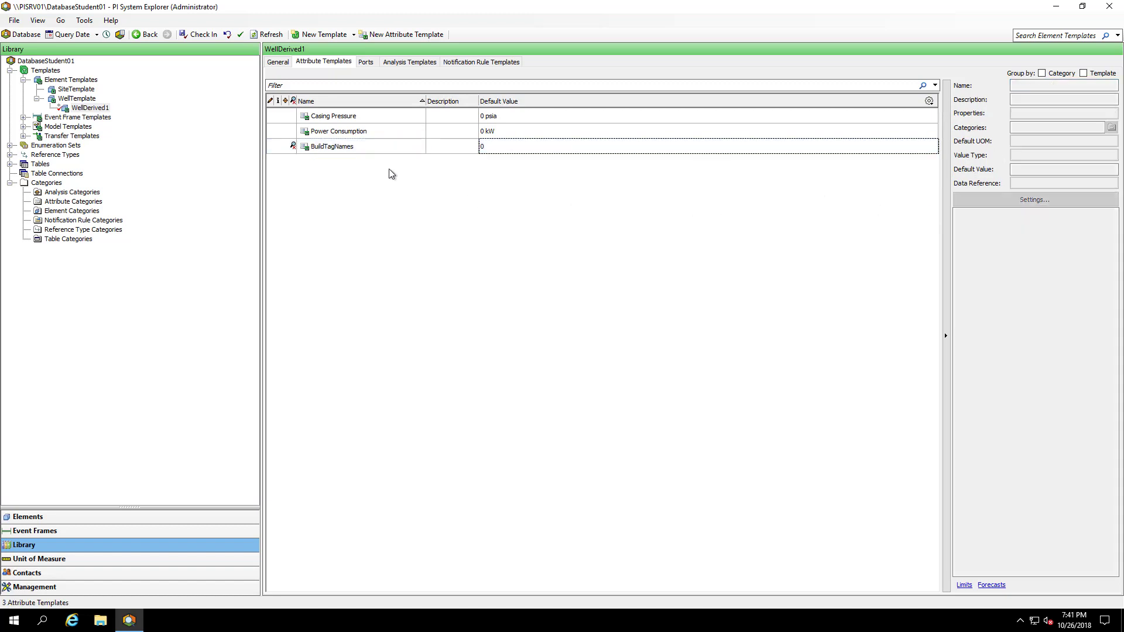
- Add a child attribute template TagNamePart1 under BuildTagNames
right_click(367, 146)
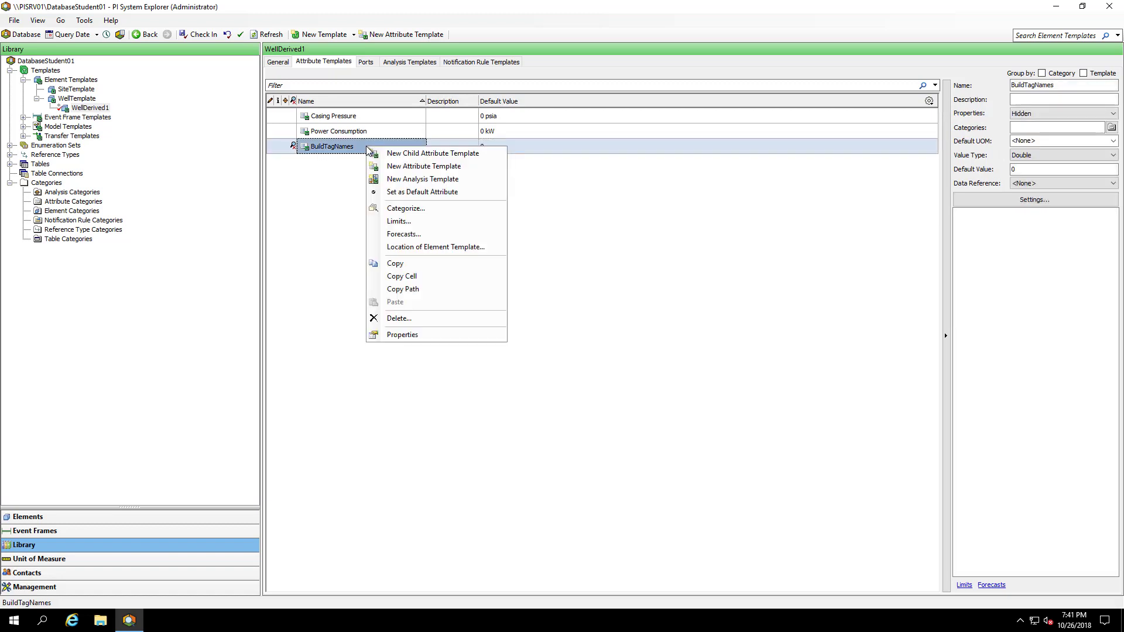
click(436, 154)
double_click(1025, 86)
text(Ta)
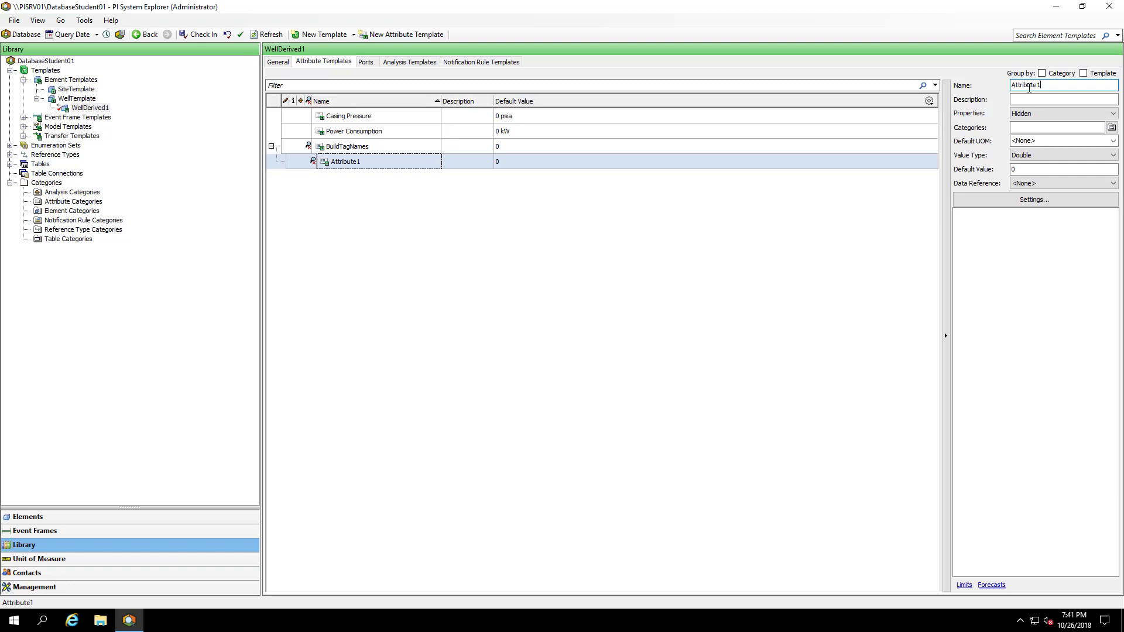
text(gnamePart1)
click(1031, 89)
key(BackSpace)
text(N)
click(339, 147)
- Add a second child attribute template TagNamePart2 under BuildTagNames
right_click(319, 147)
click(409, 156)
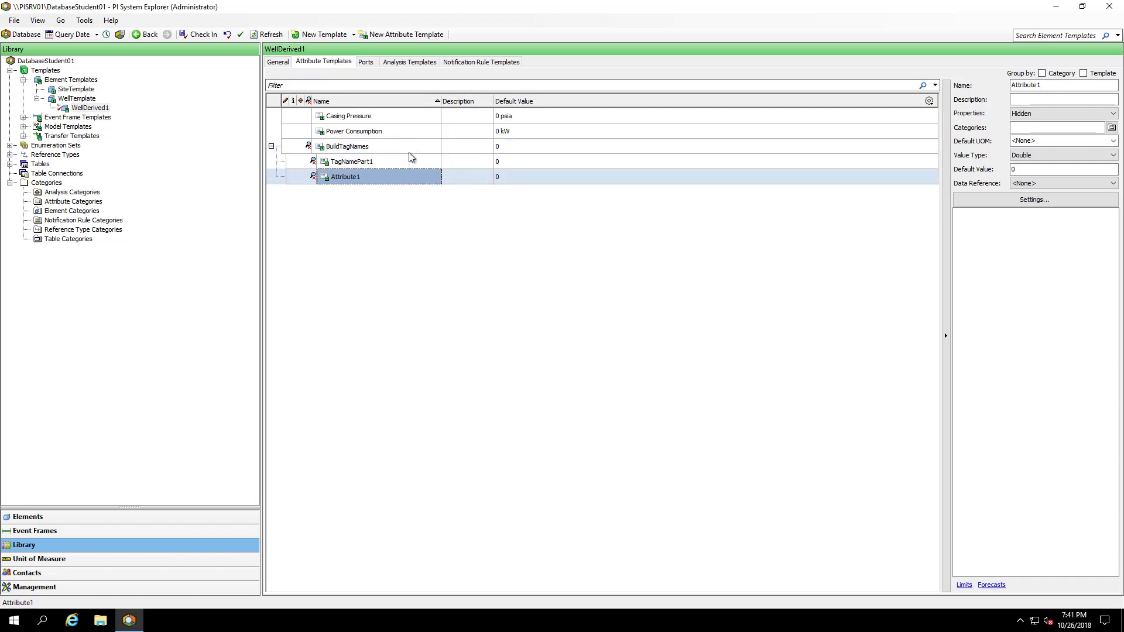
double_click(1045, 89)
text(TagNamePart2)
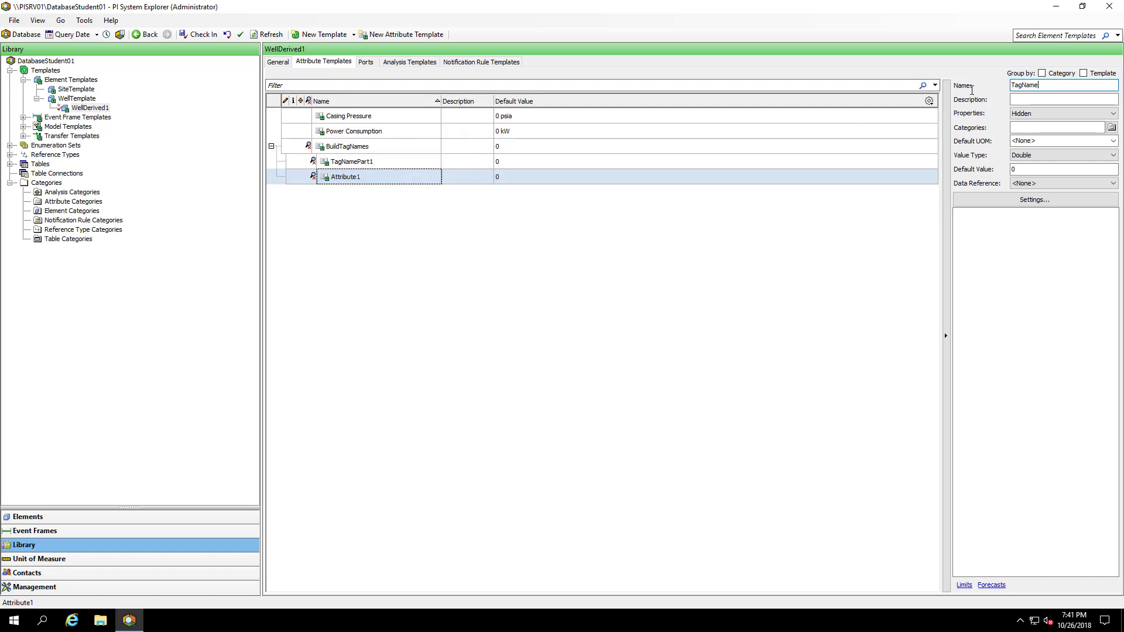
click(604, 236)
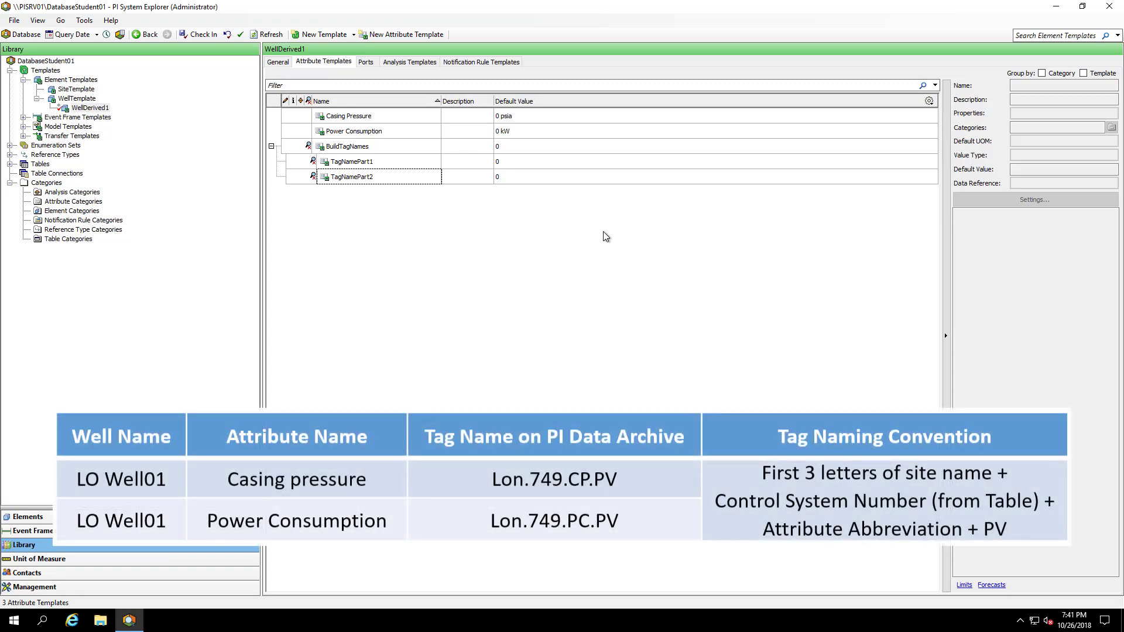
- Make TagNamePart1 a String Builder reference and insert the %..\Element% substitution parameter
click(544, 162)
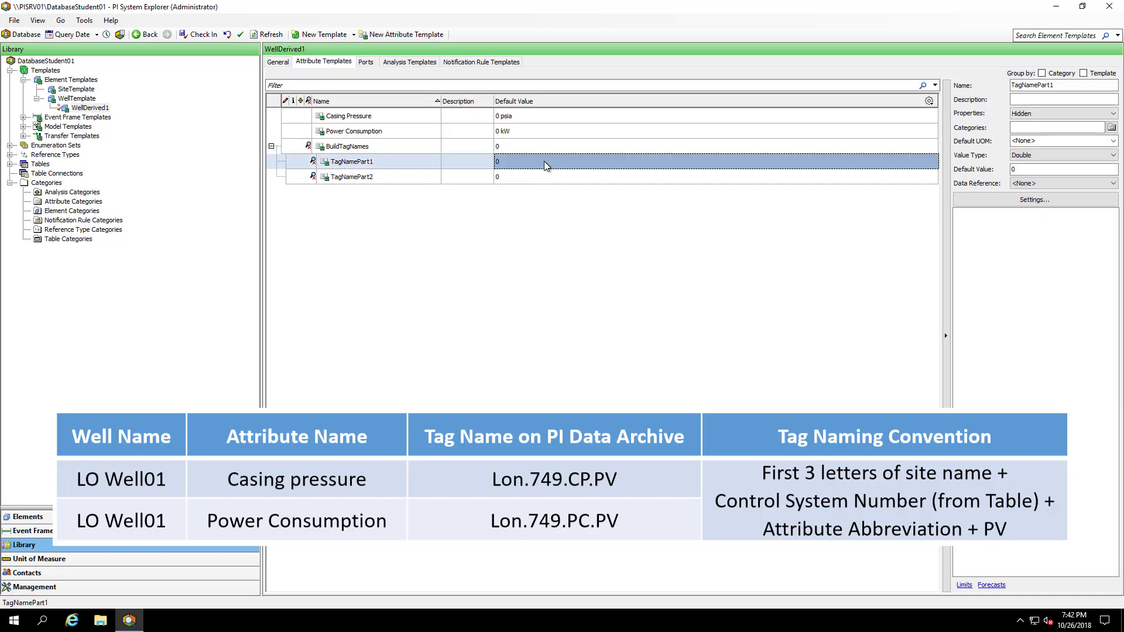
click(1045, 183)
click(1035, 225)
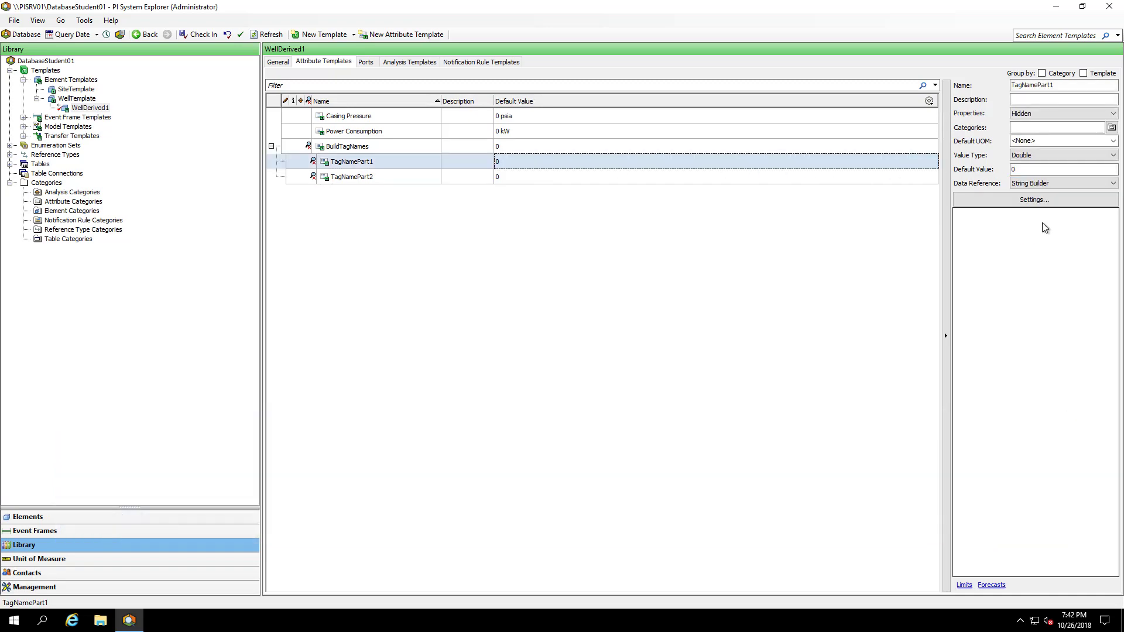
click(1023, 201)
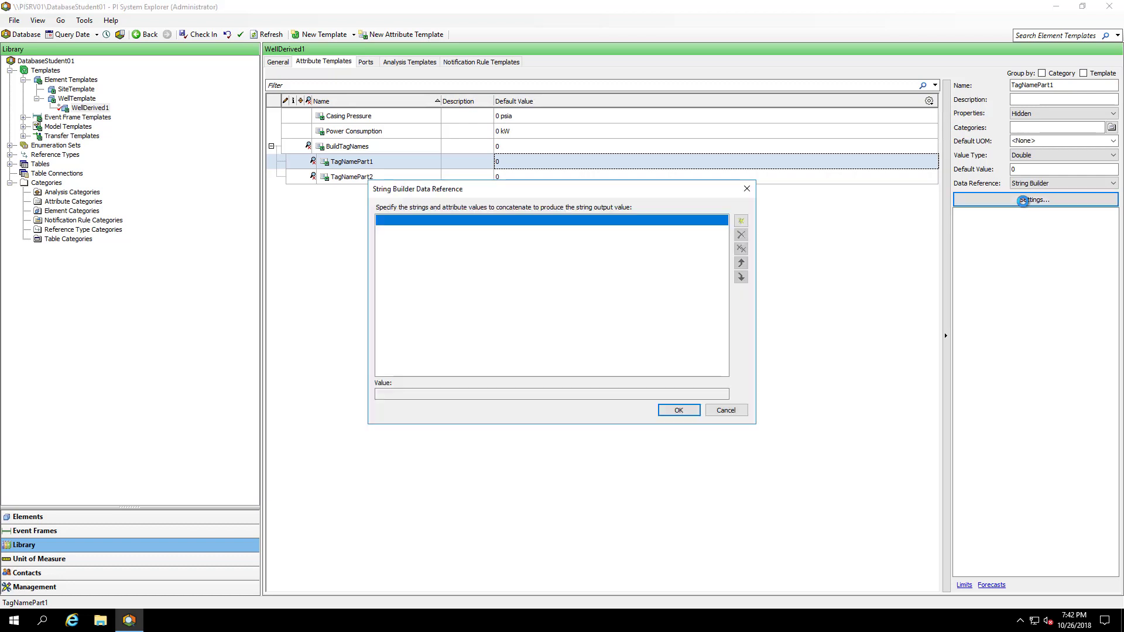
click(741, 222)
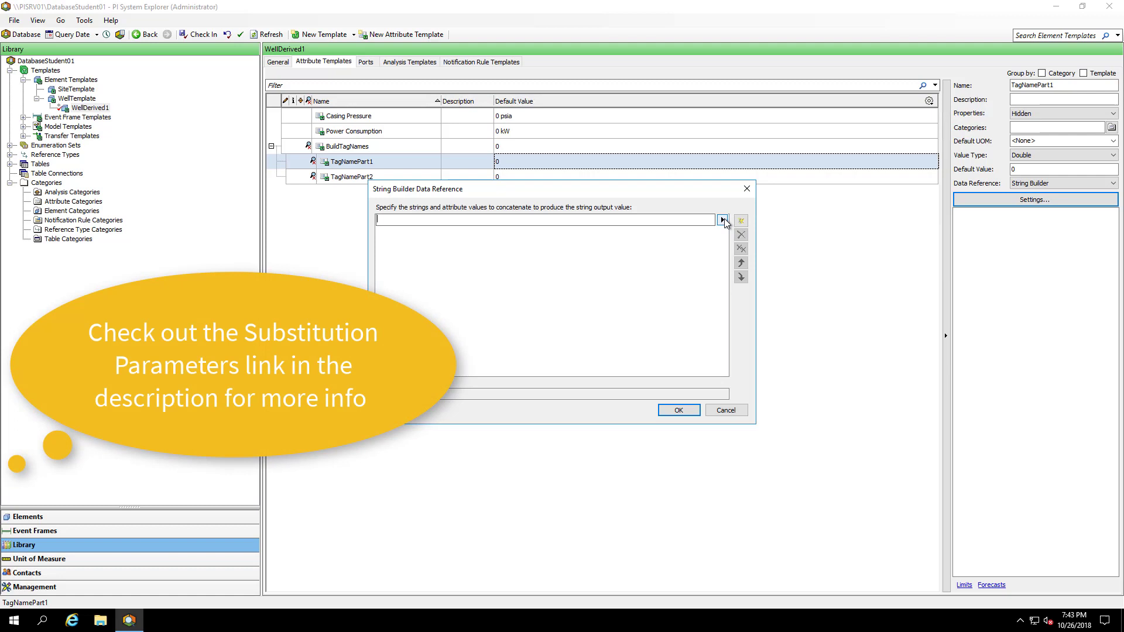
click(723, 220)
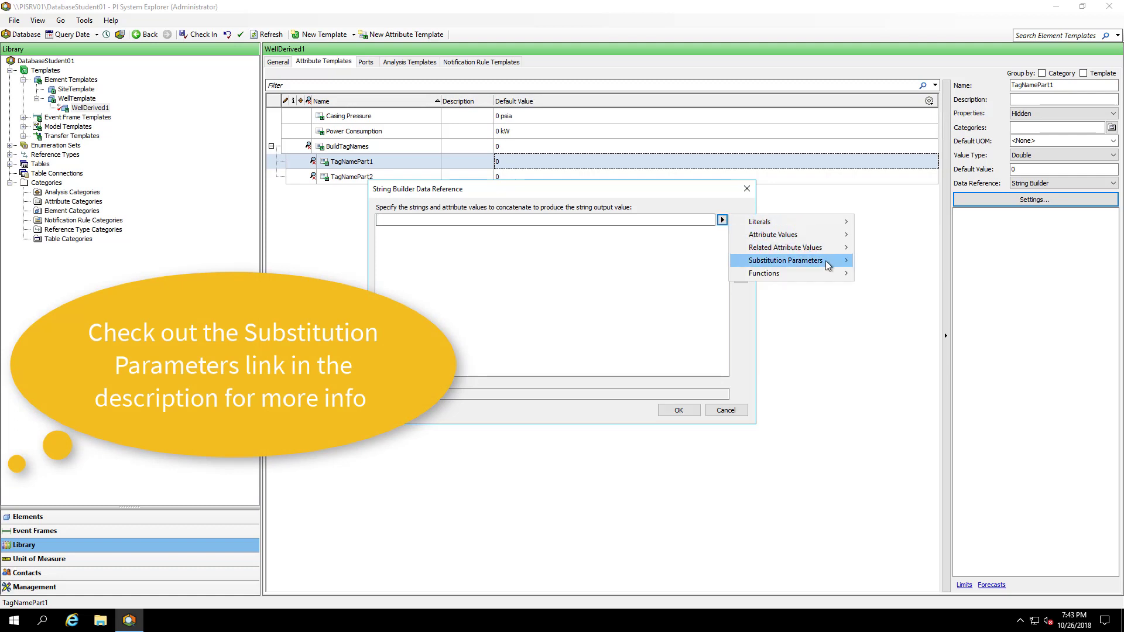
mouse_move(825, 261)
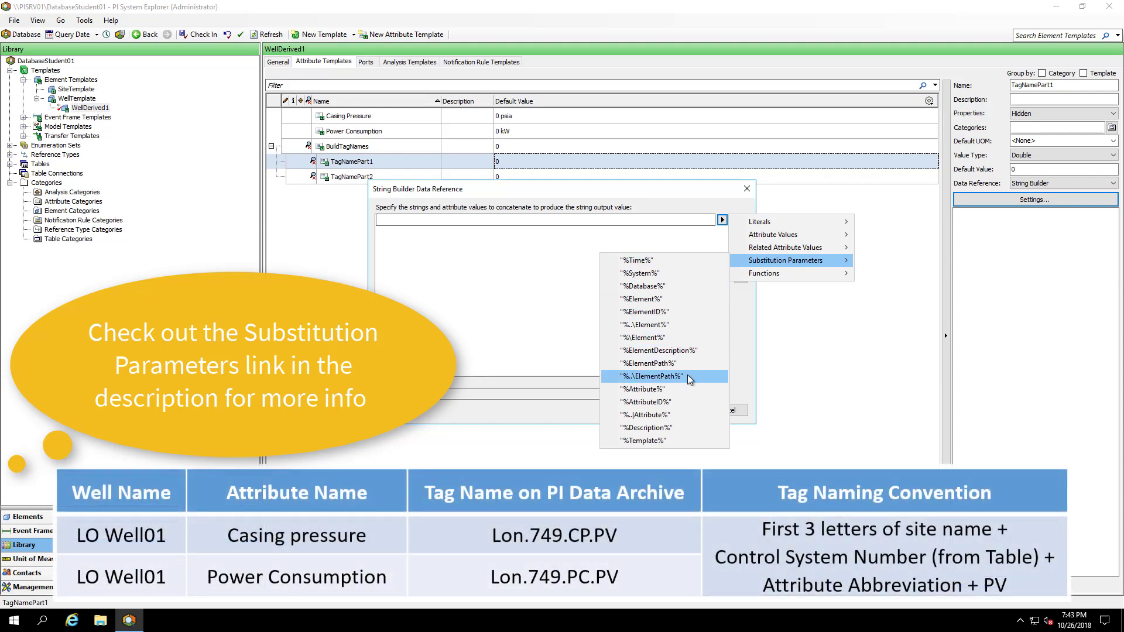
click(672, 325)
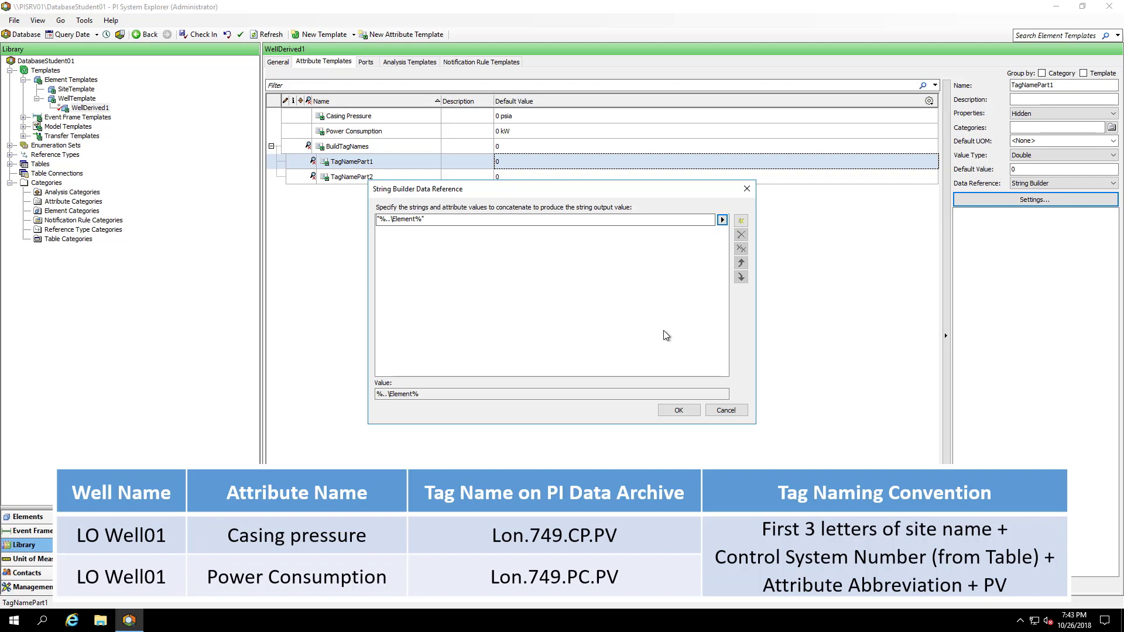
- Wrap the entry as Left("%..\Element%",3) and apply the String Builder settings
click(451, 220)
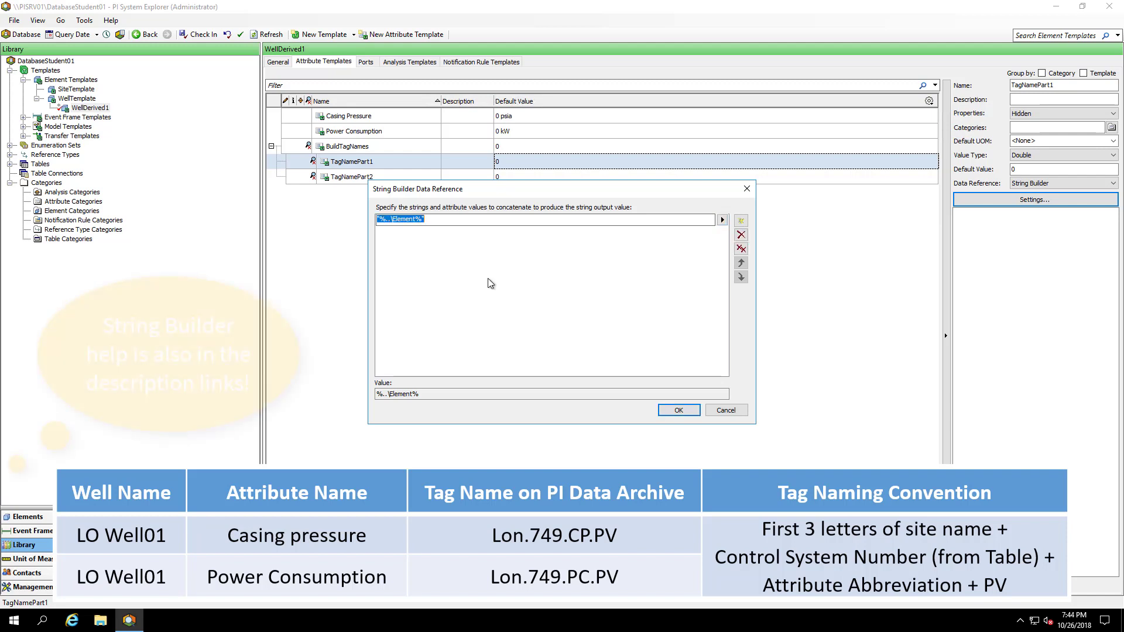
click(451, 220)
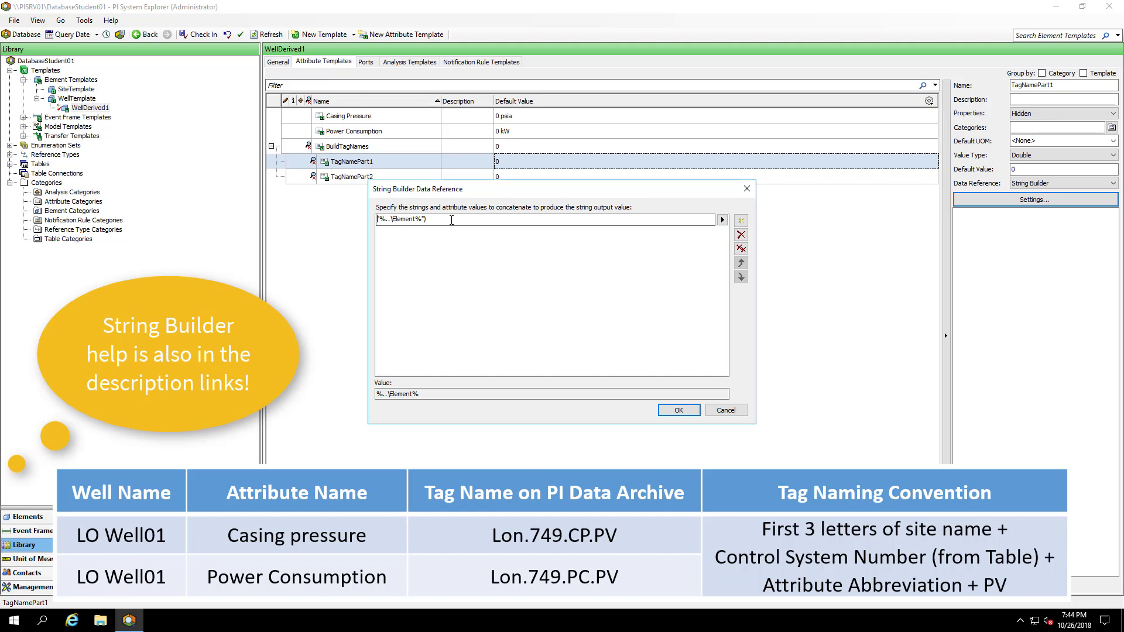
key(Home)
text(()
text(Left)
key(End)
key(Left)
text(,3)
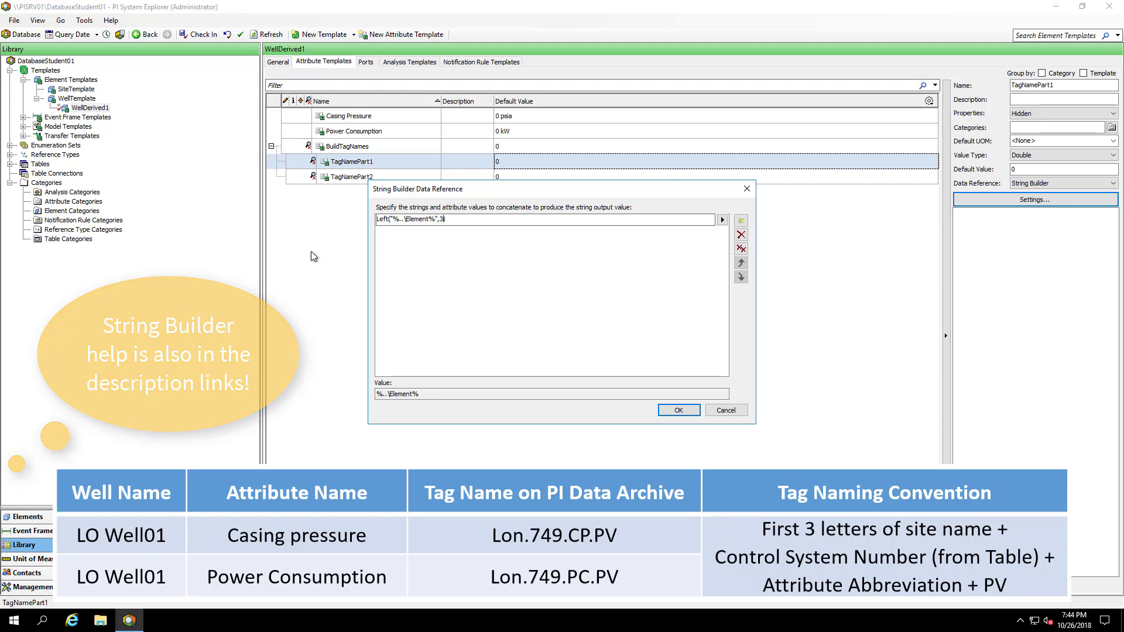
click(437, 251)
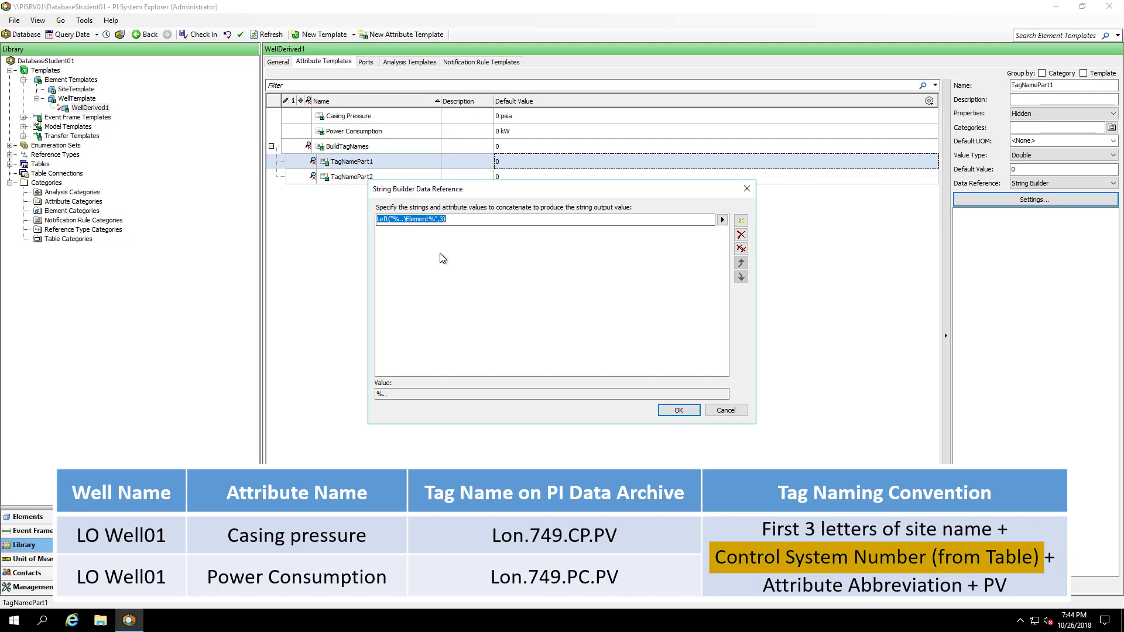
click(679, 410)
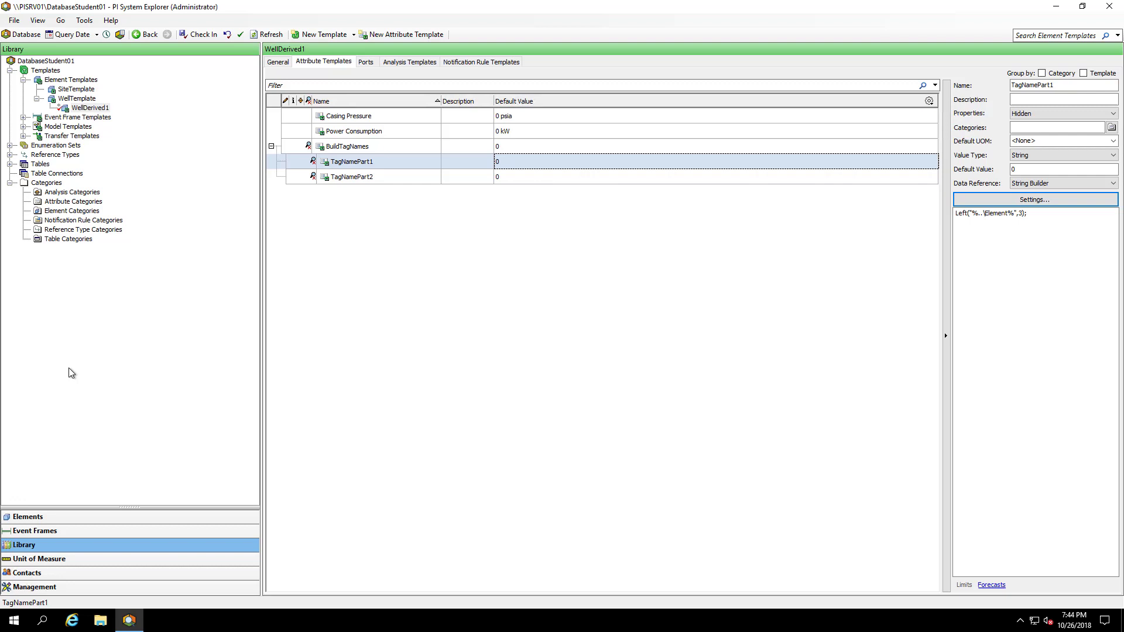
click(9, 163)
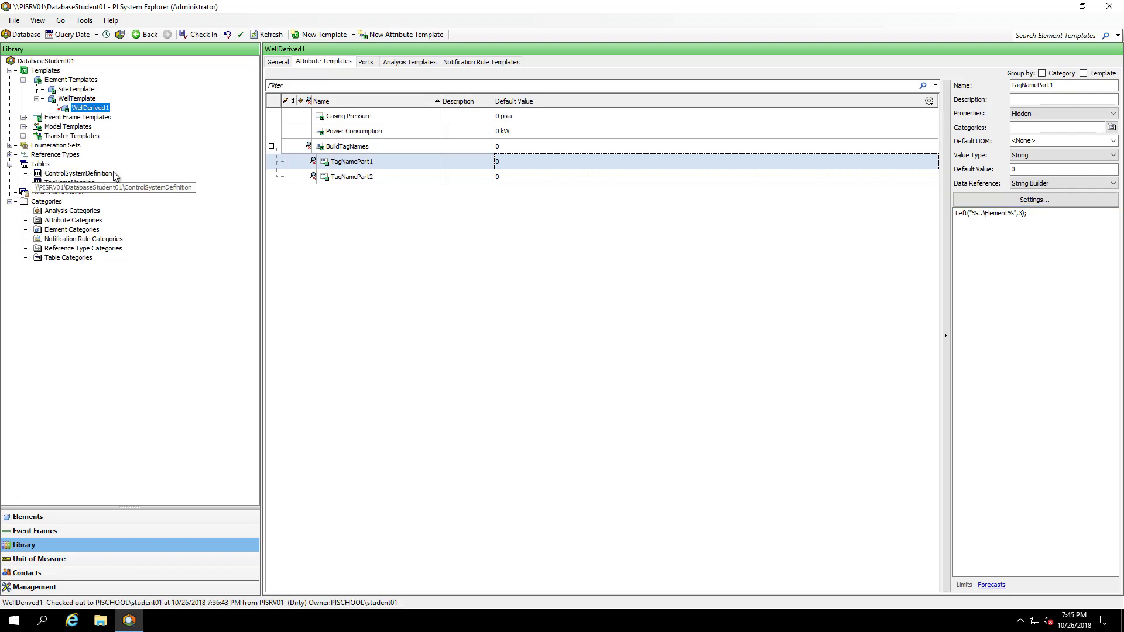
click(88, 173)
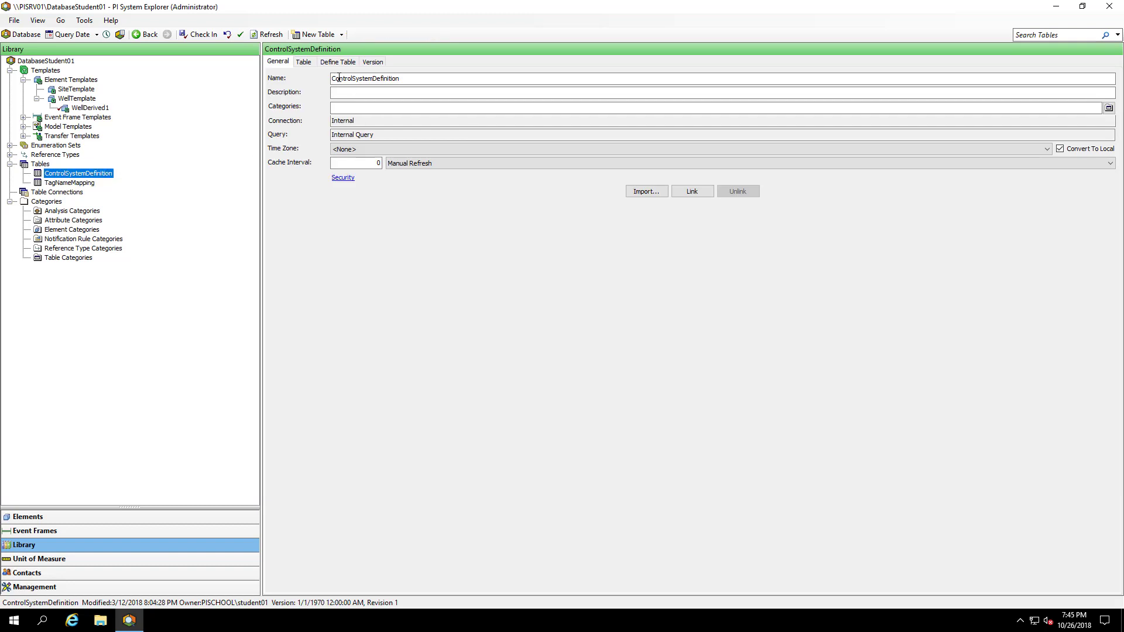
click(303, 62)
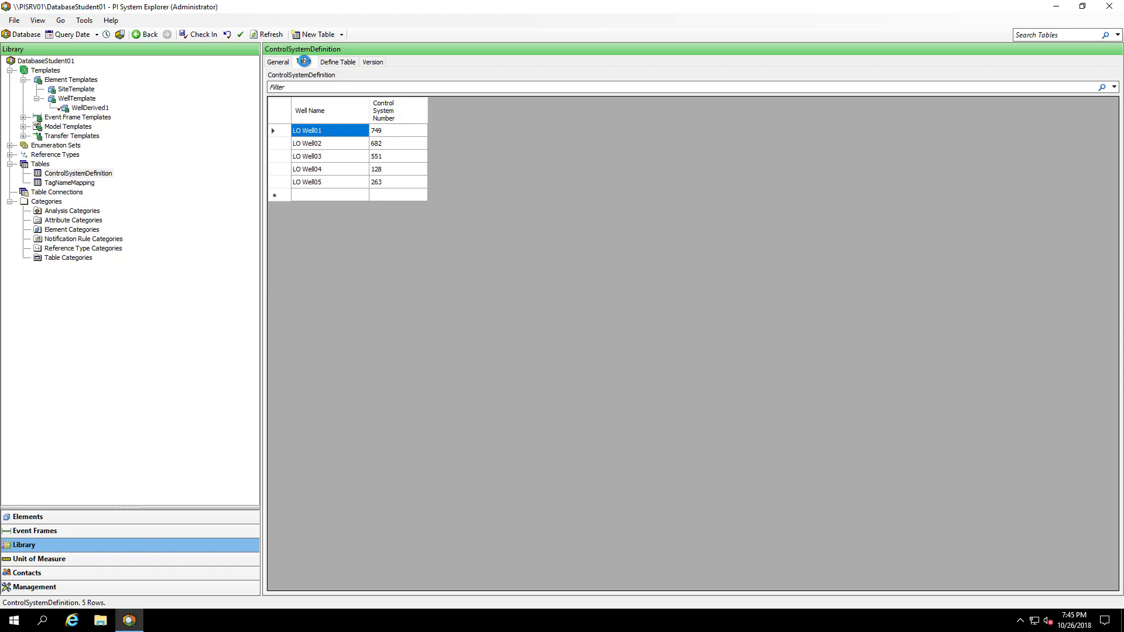
click(93, 107)
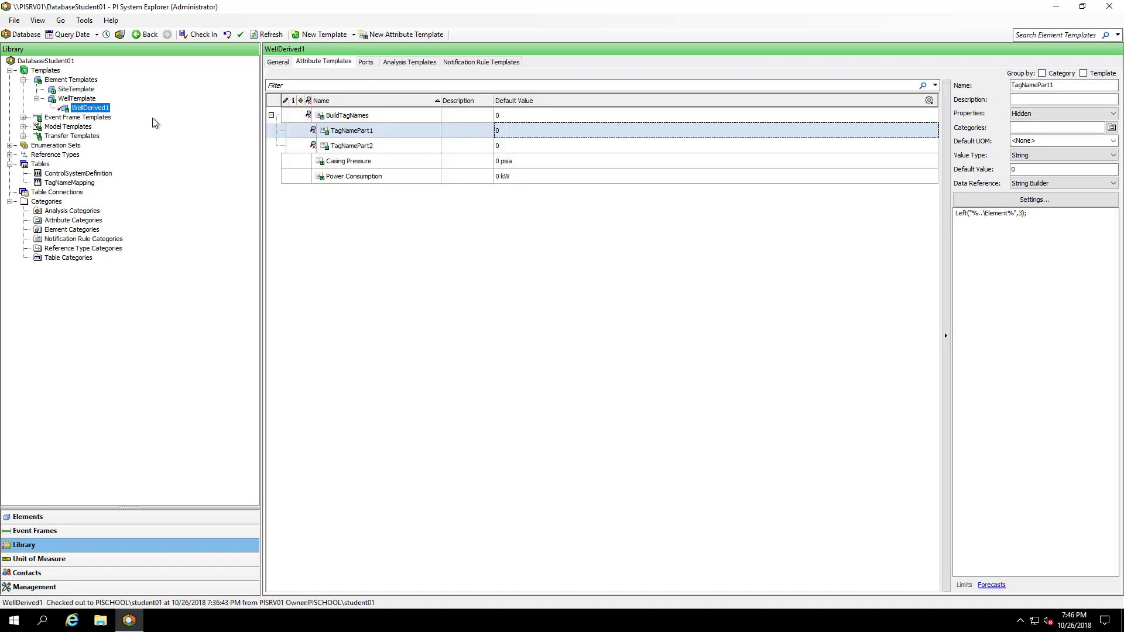
- Make TagNamePart2 a Table Lookup on ControlSystemDefinition, matching Control System Number to '%Element%'
click(385, 149)
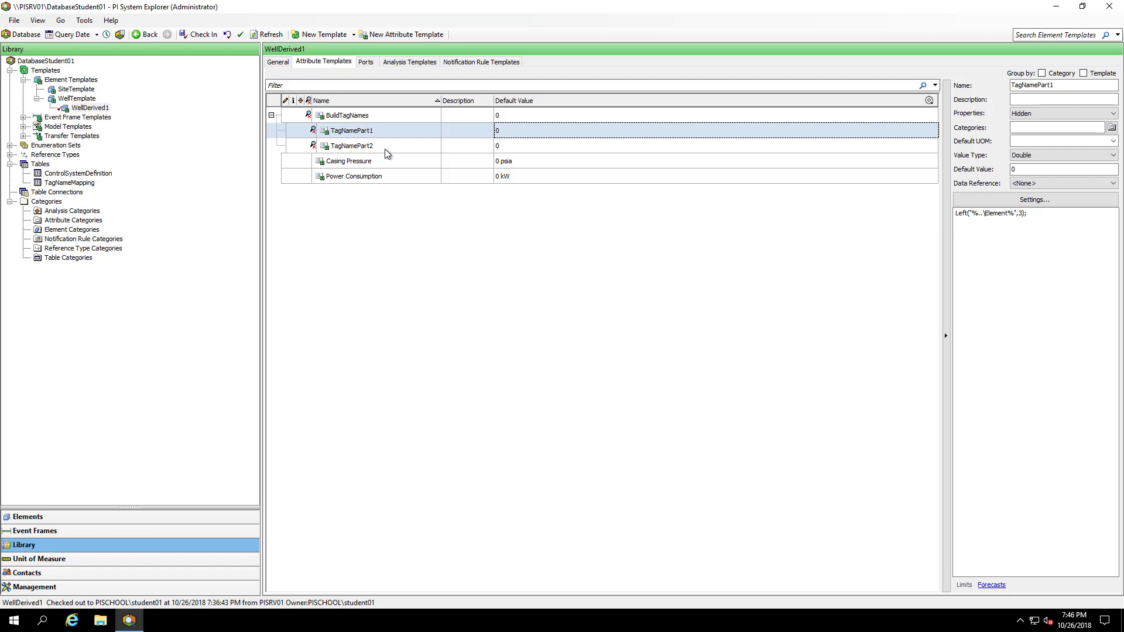
click(1038, 185)
click(1041, 233)
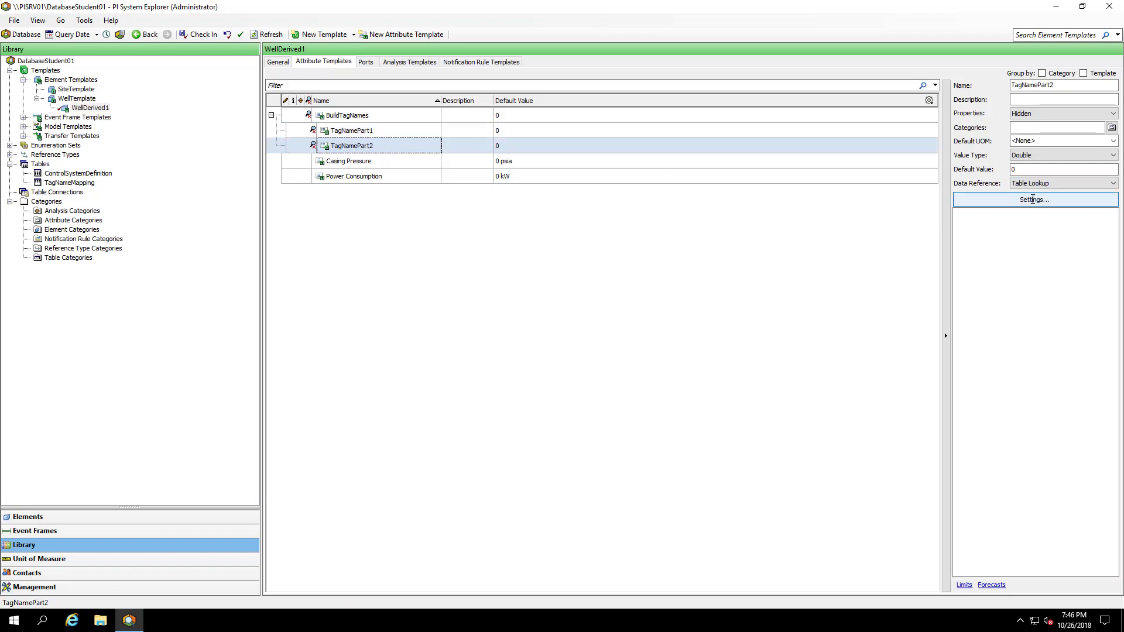
click(1032, 199)
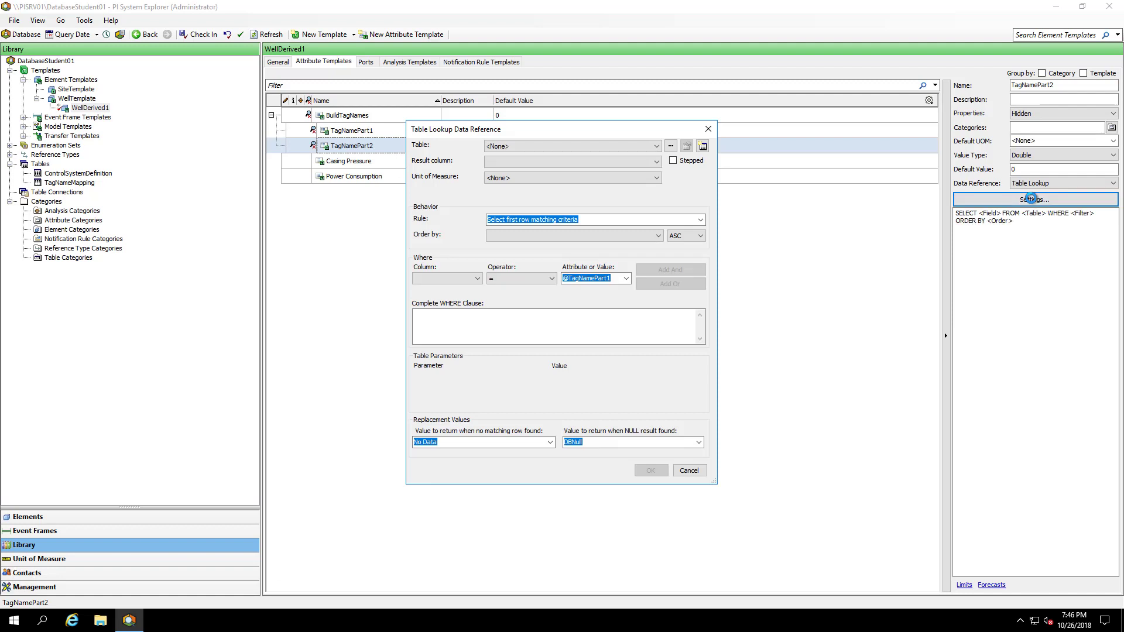
click(612, 145)
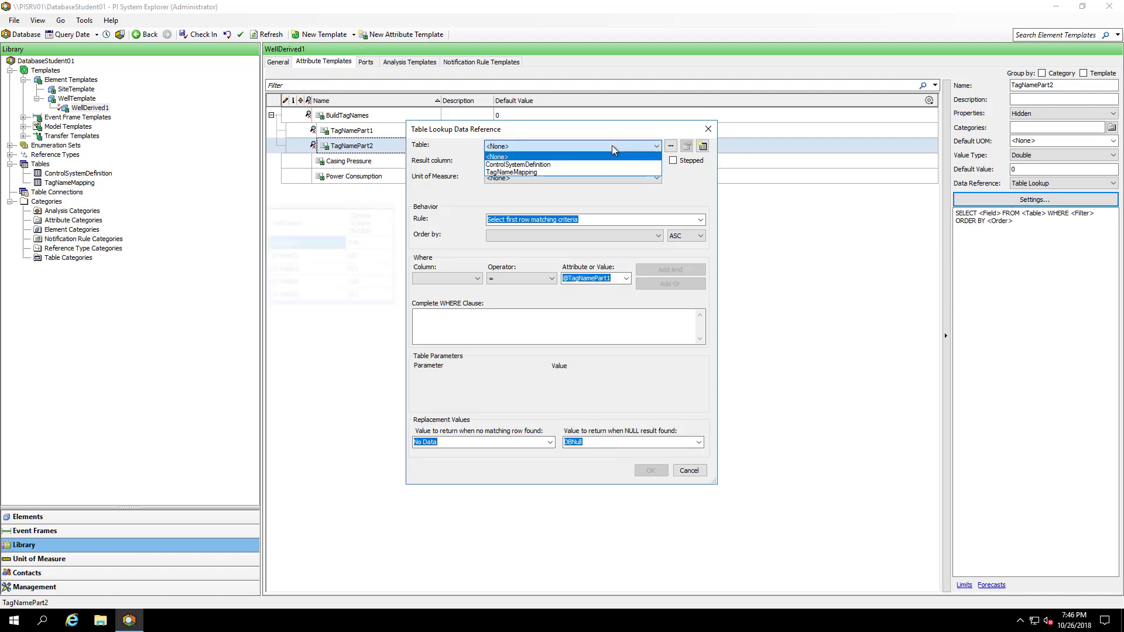
click(596, 165)
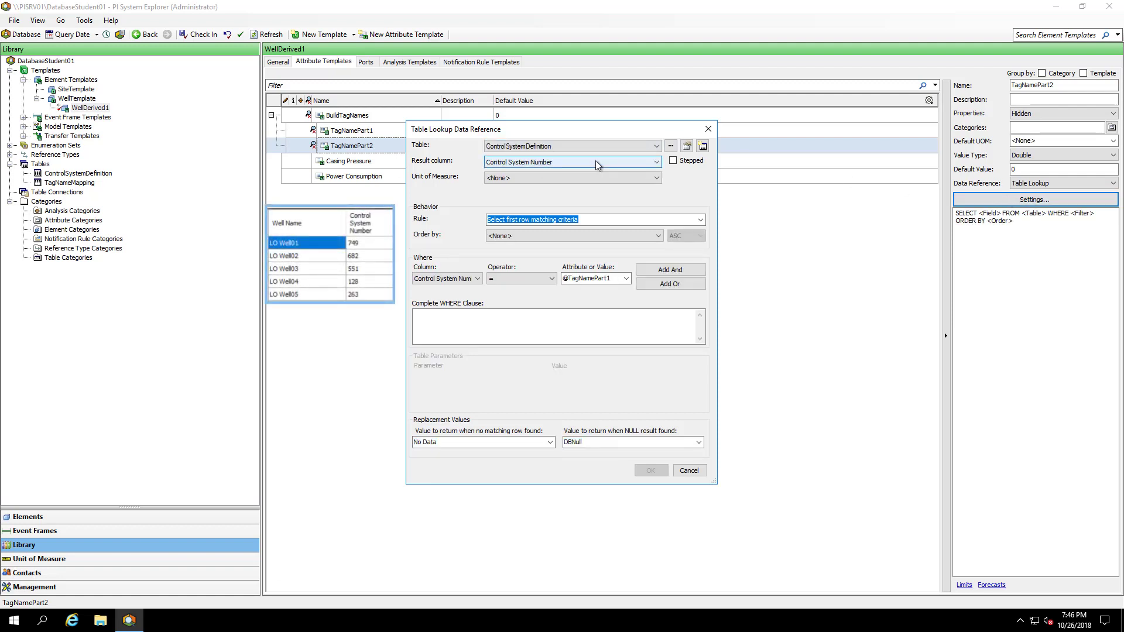
click(617, 280)
click(628, 281)
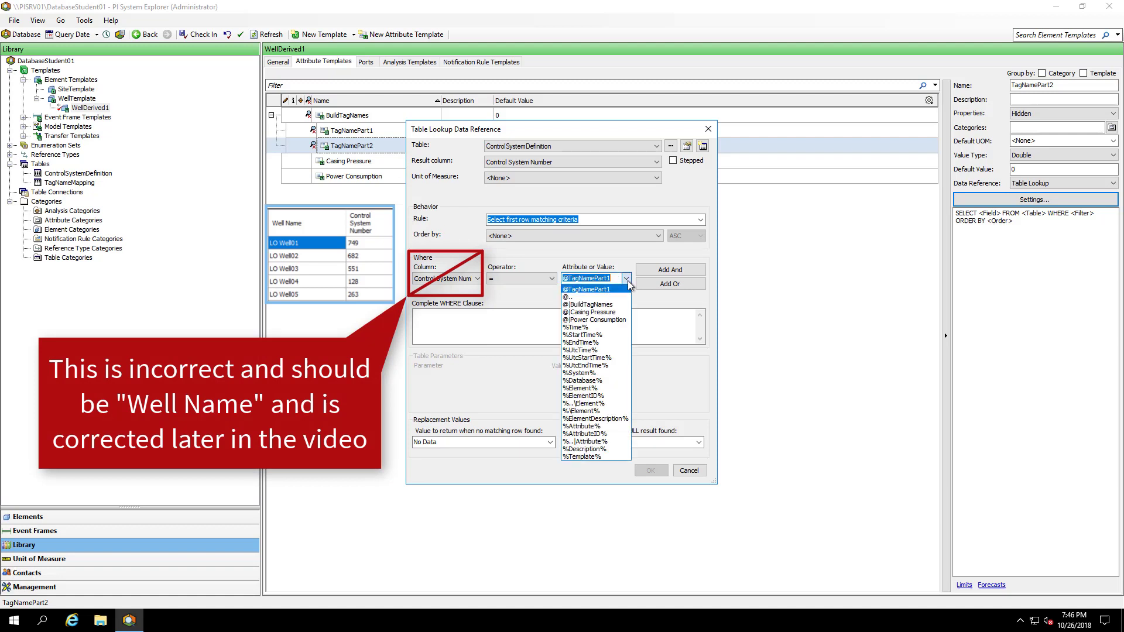
click(610, 388)
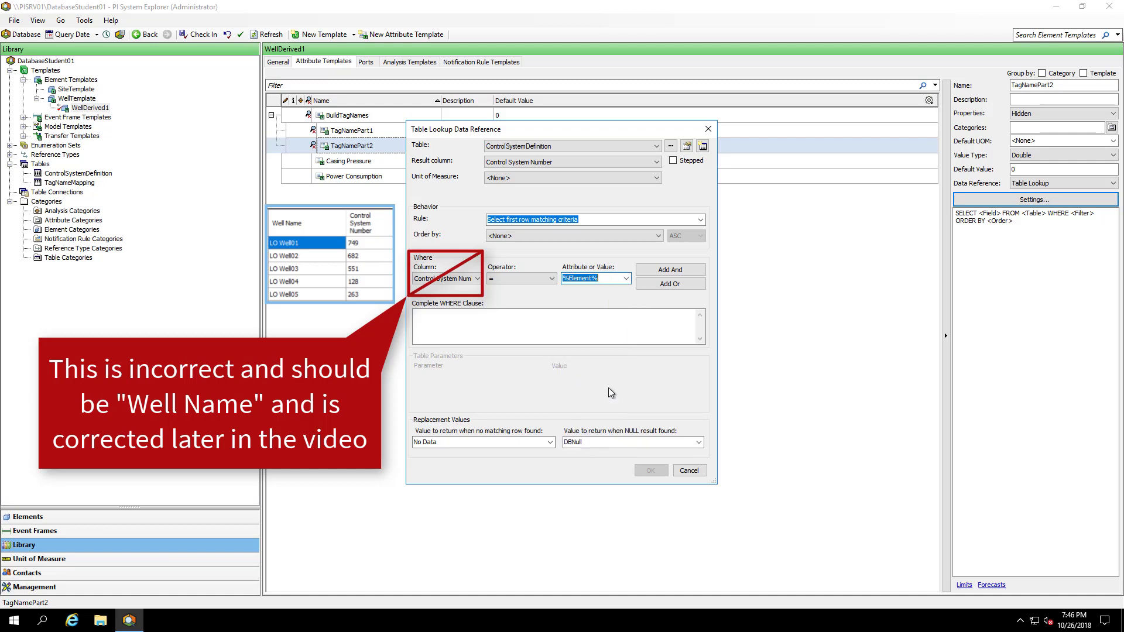
click(692, 271)
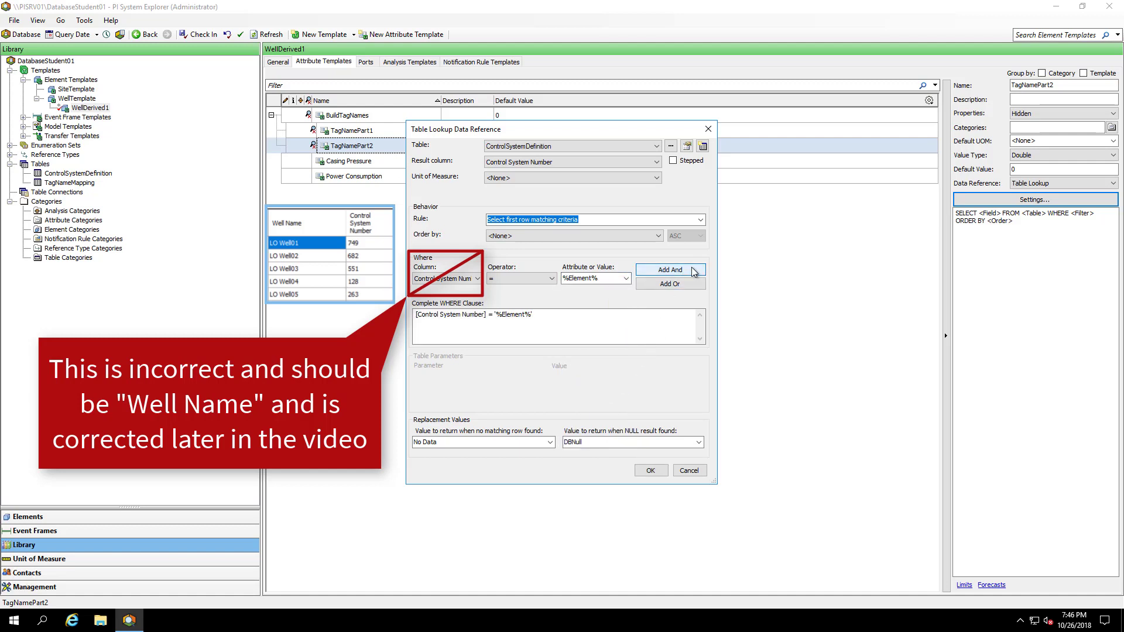
click(650, 471)
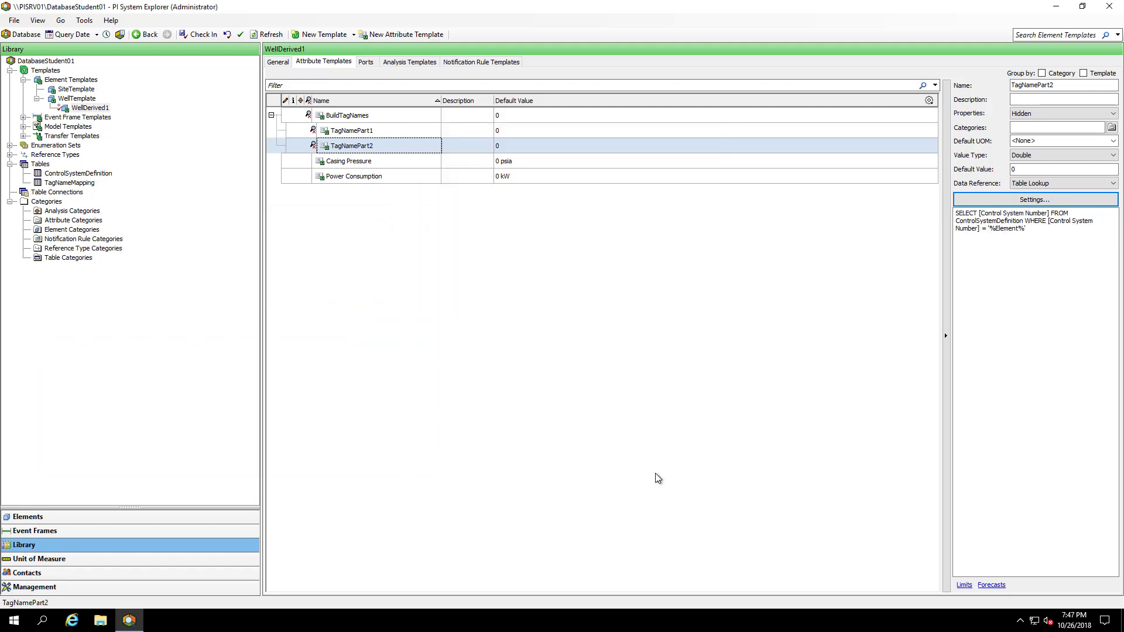
- Make BuildTagNames a String Builder reference starting with the TagNamePart1 value
click(426, 116)
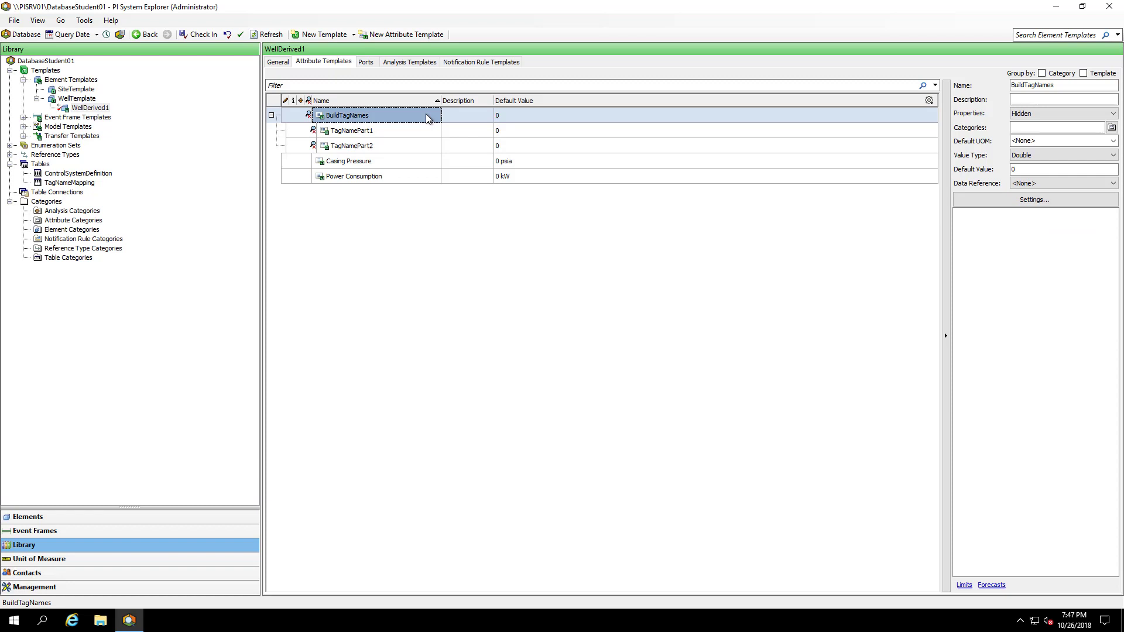
click(1045, 183)
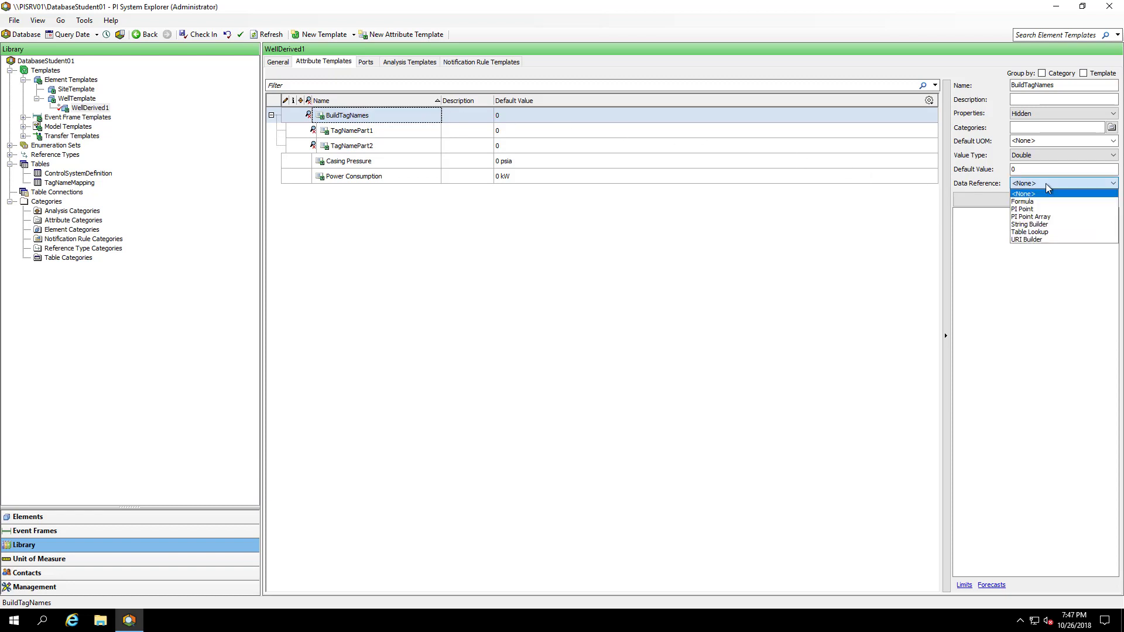
click(1045, 222)
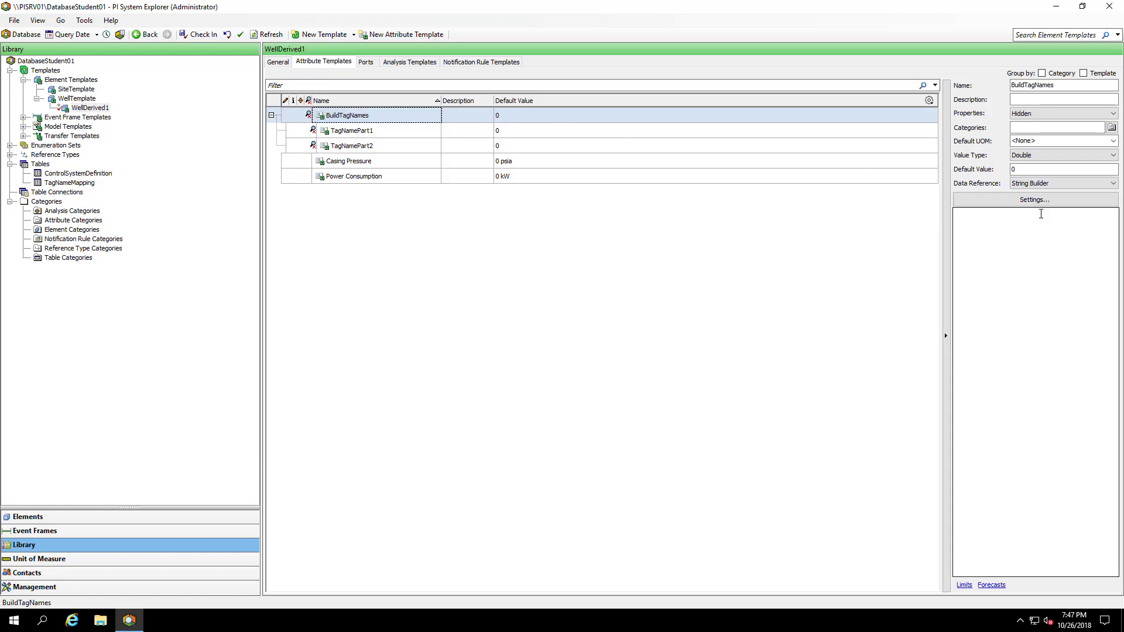
click(1035, 200)
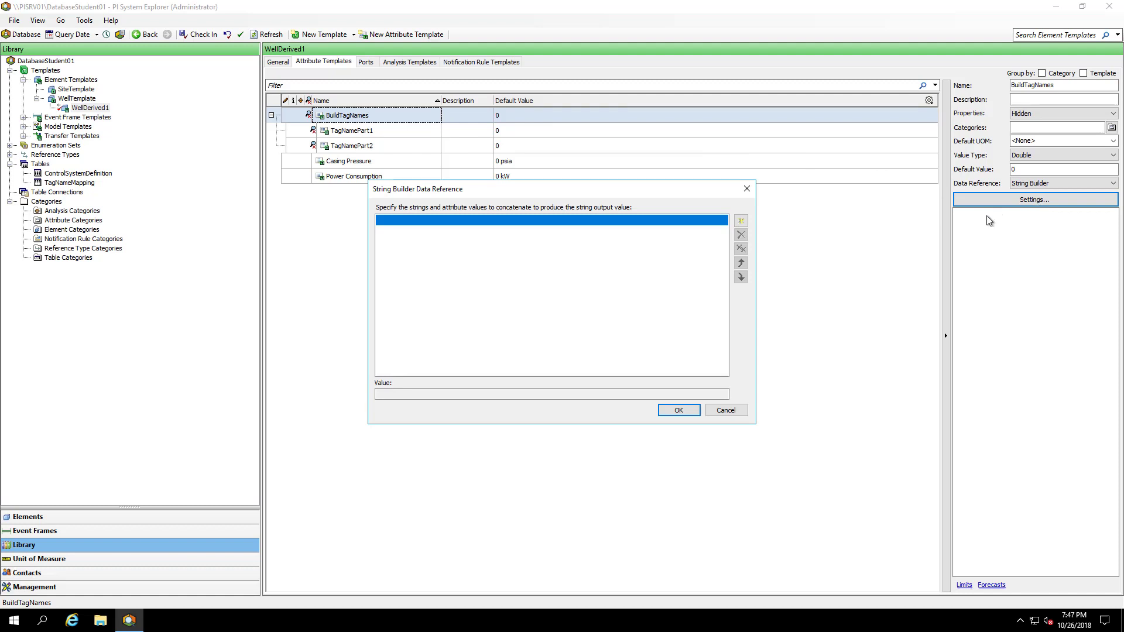
click(741, 221)
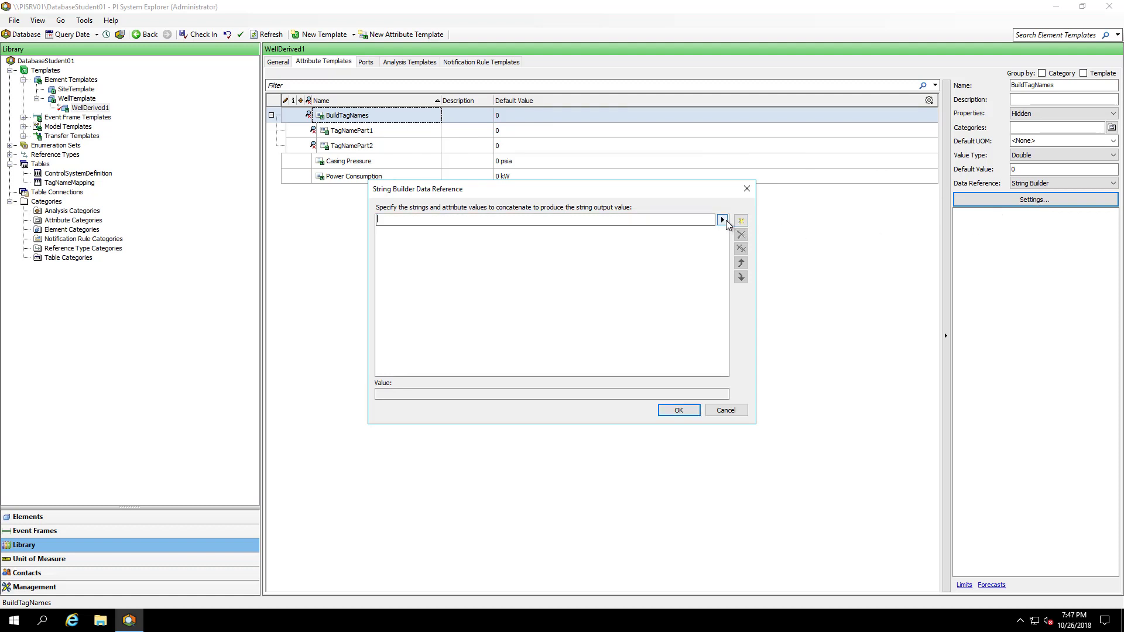
click(722, 220)
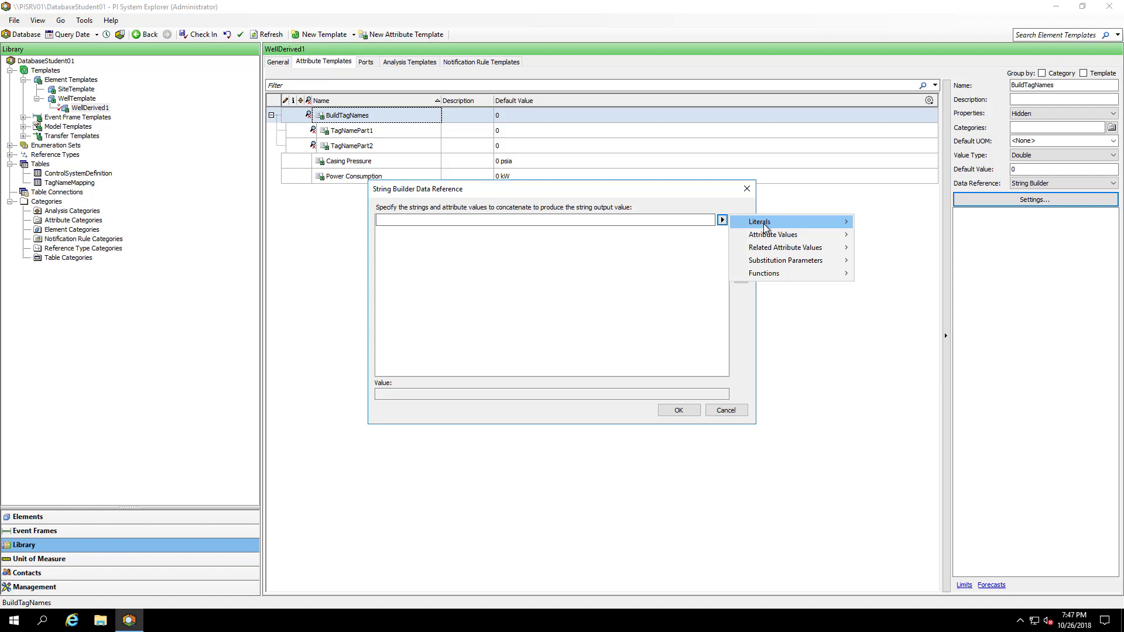
mouse_move(797, 240)
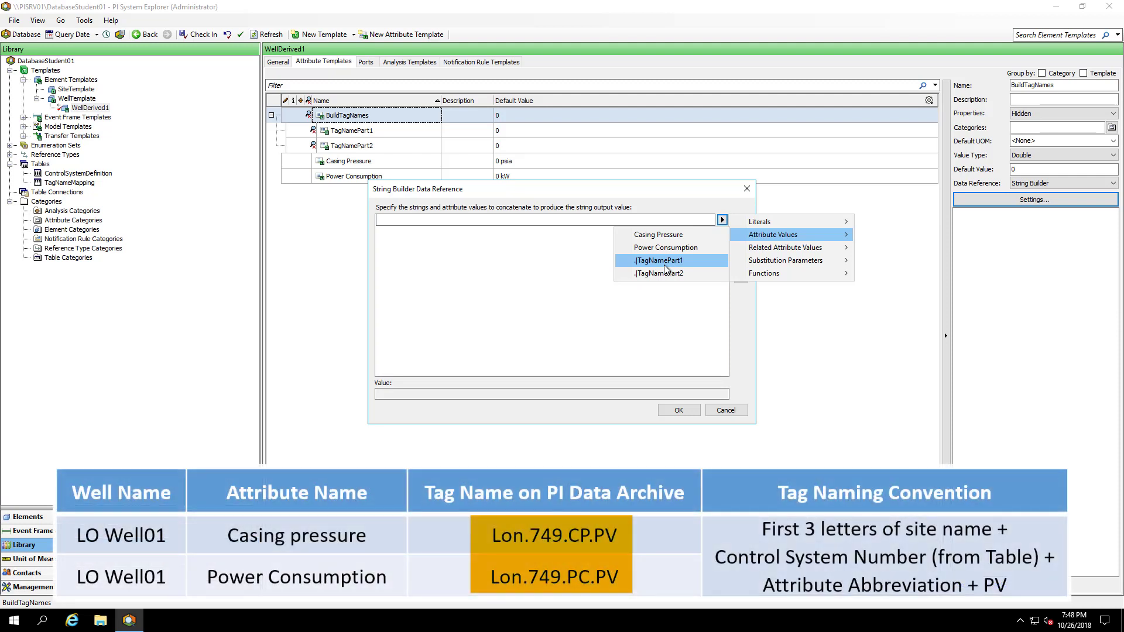
click(663, 264)
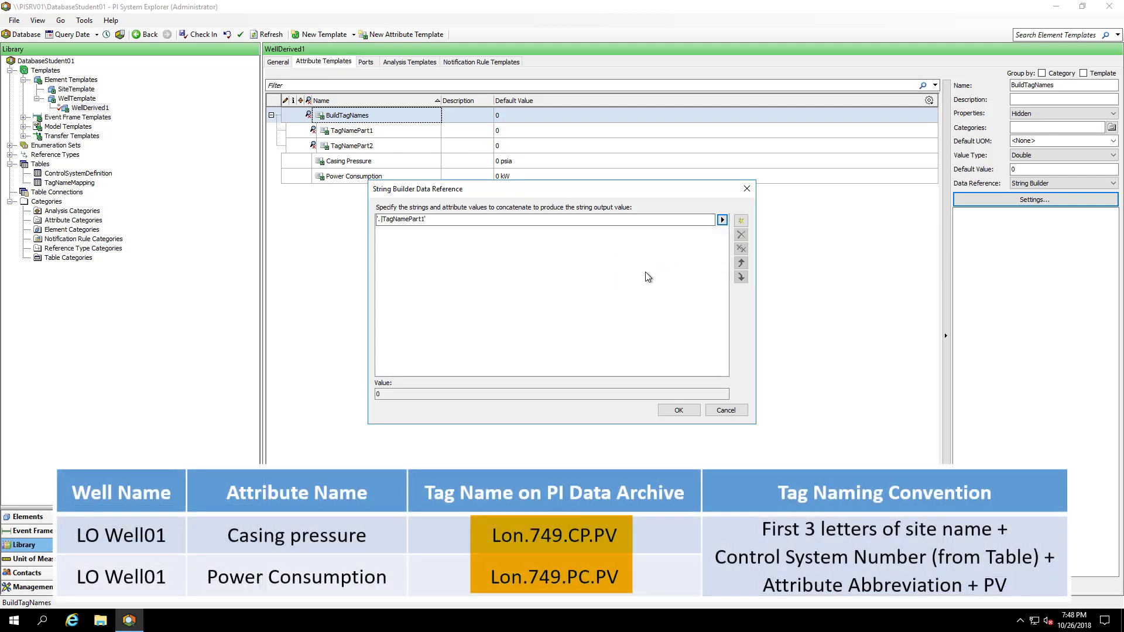
- Append a "." literal and the TagNamePart2 value, then apply the String Builder settings
click(741, 221)
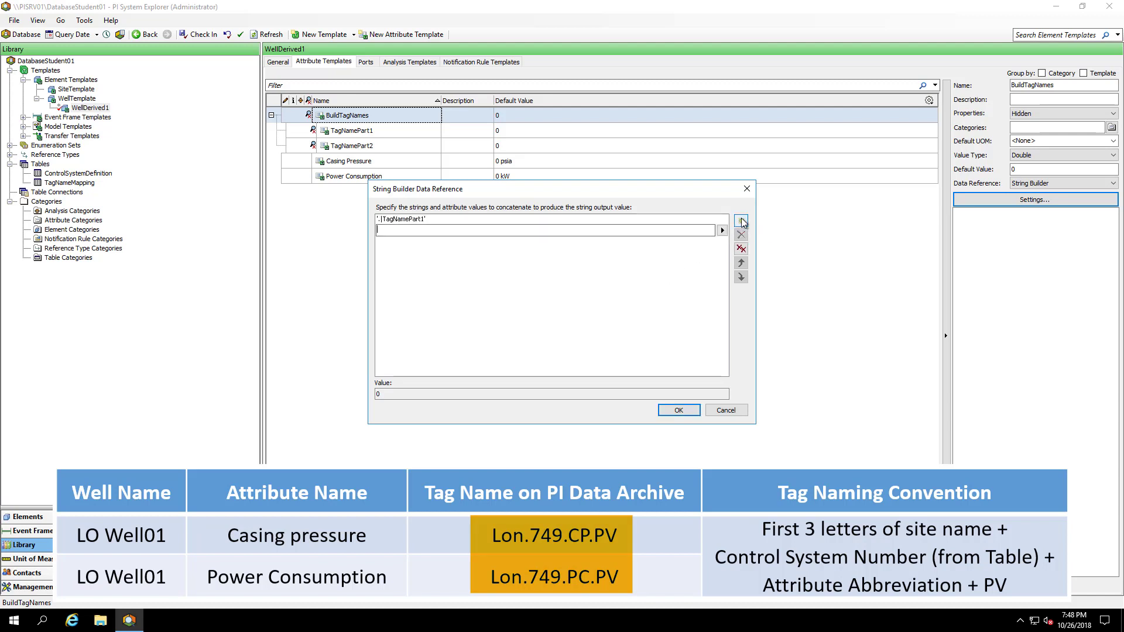
text(".)
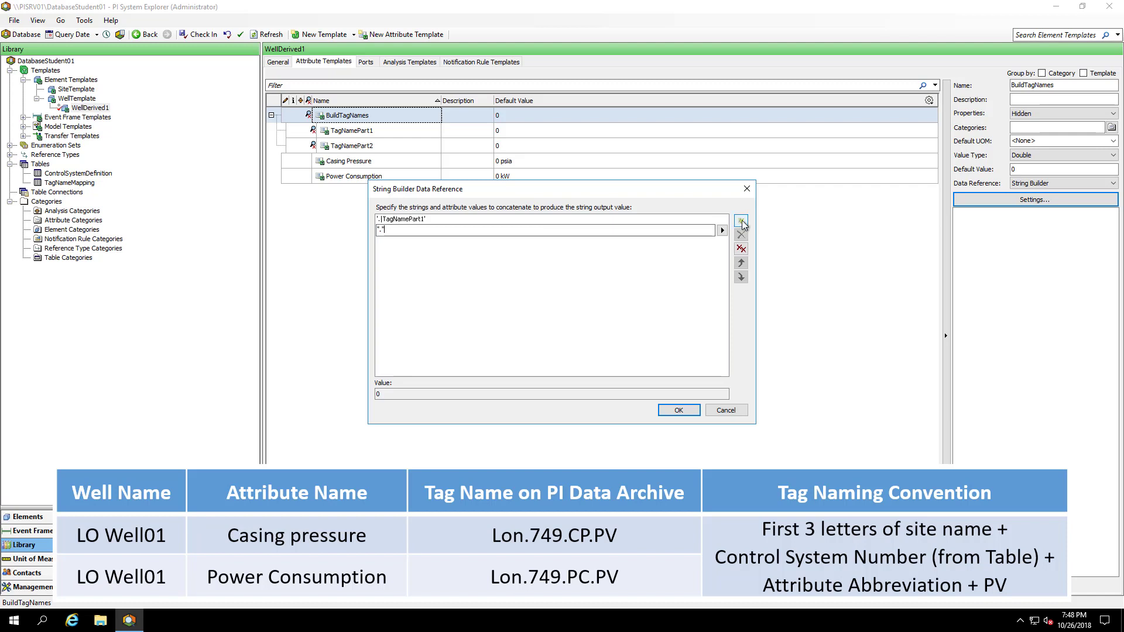
click(741, 221)
click(724, 242)
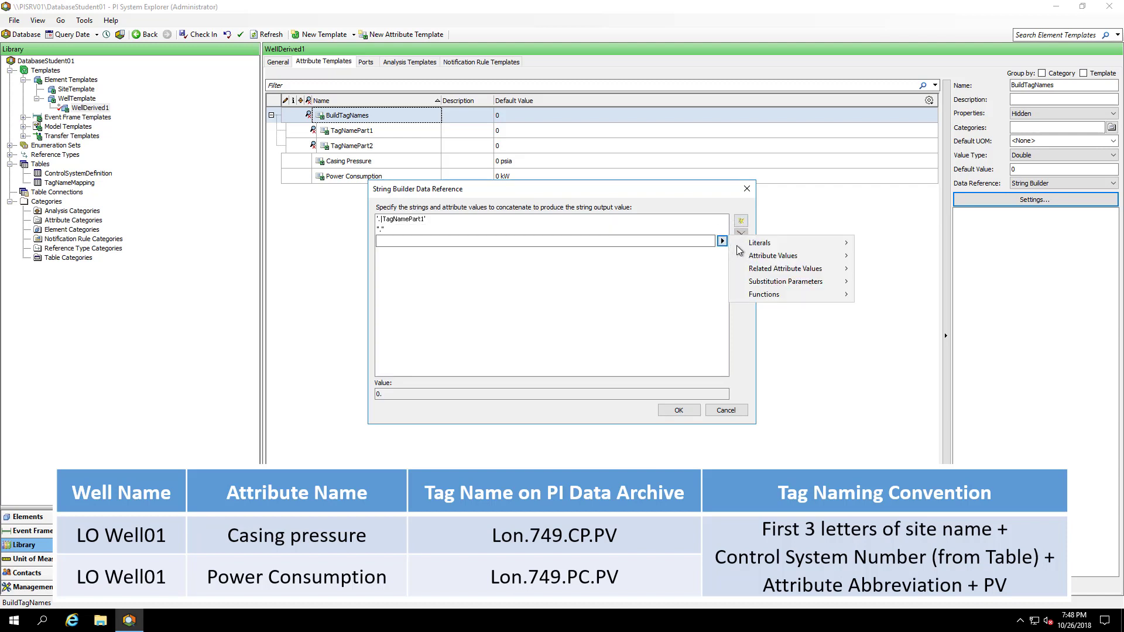
mouse_move(777, 259)
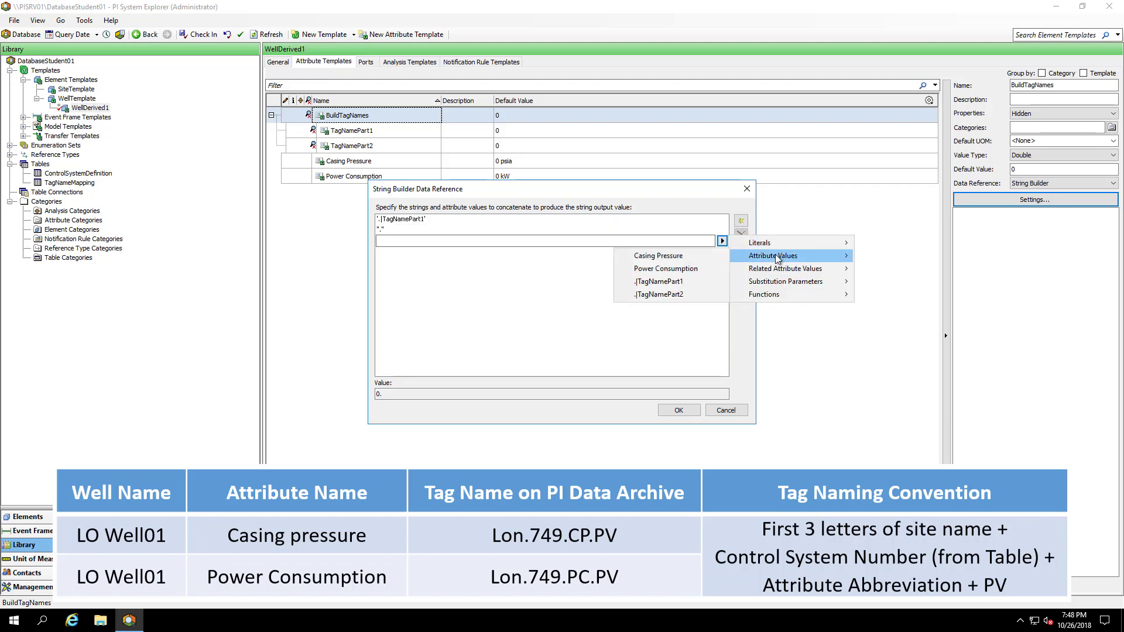
click(697, 294)
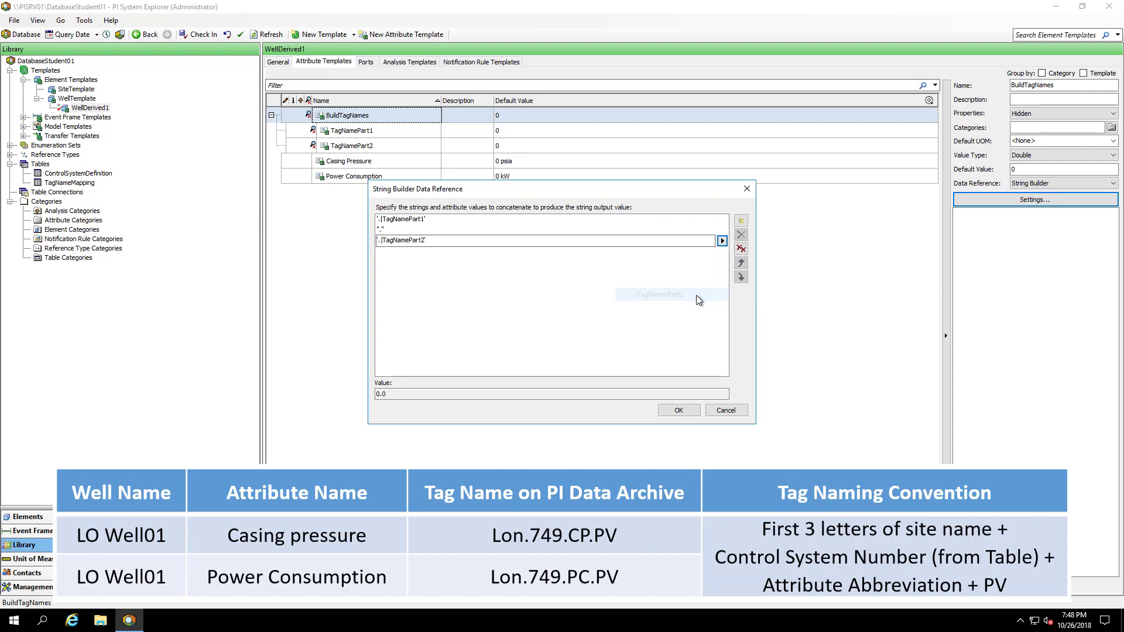
click(679, 411)
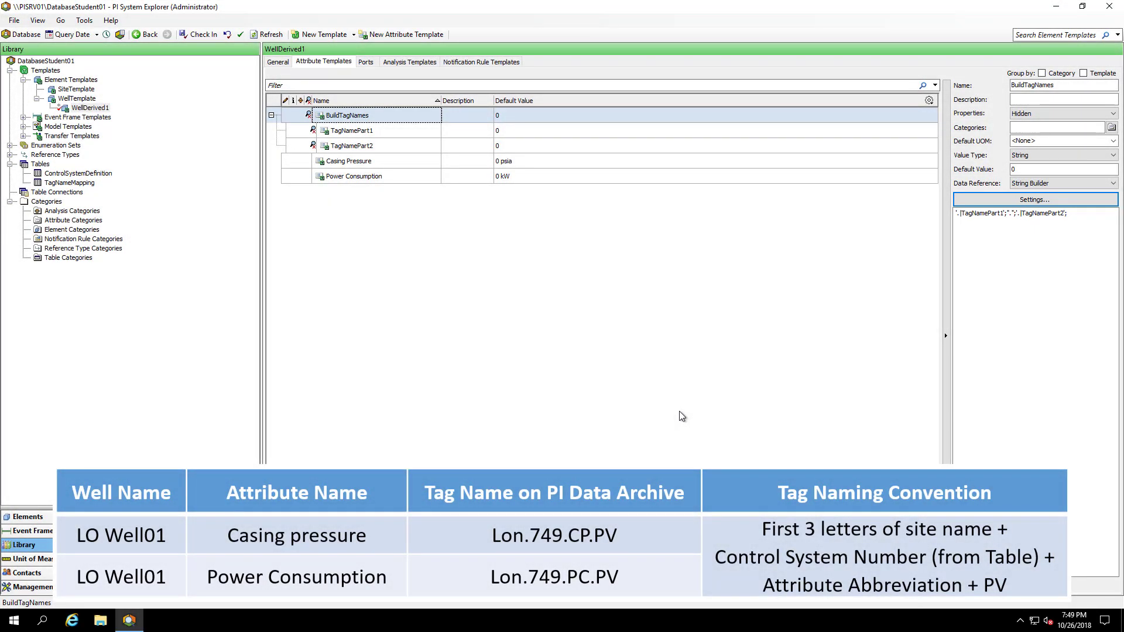
- Rename the WellDerived1 template to WellTemplate_NamingConvention2
click(96, 109)
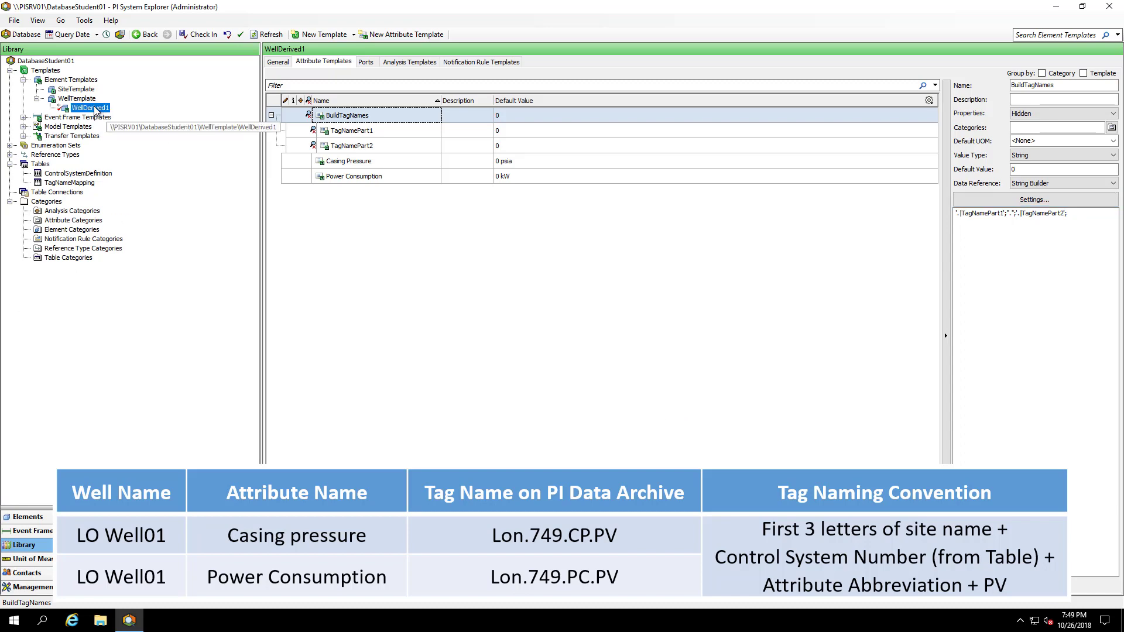
click(278, 62)
drag(358, 77, 333, 82)
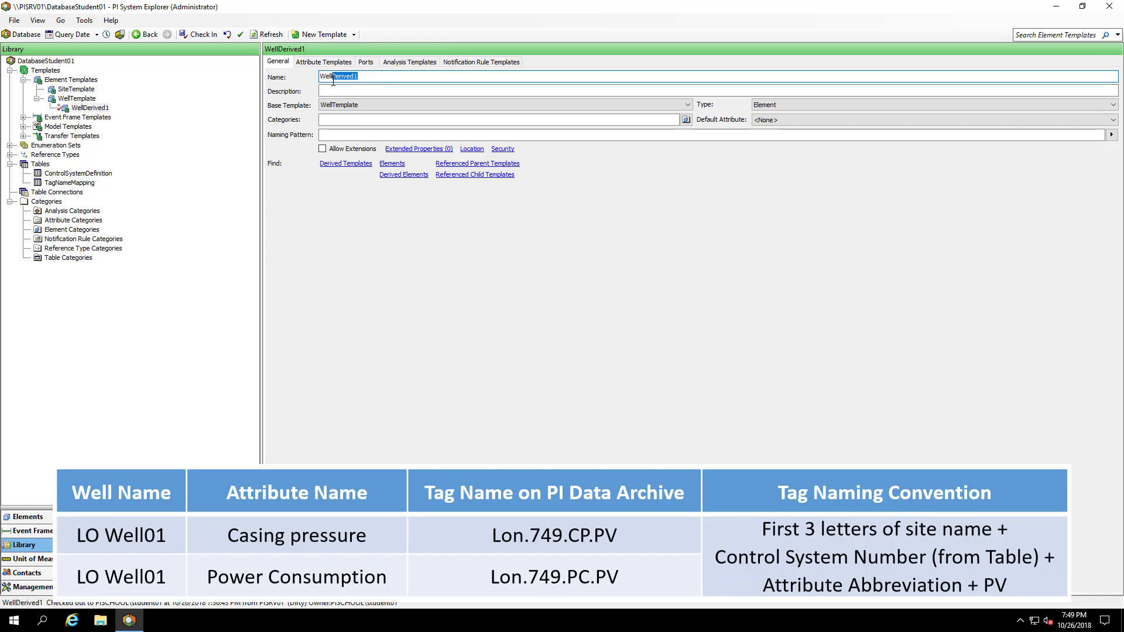
text(Template_Naming Convention2)
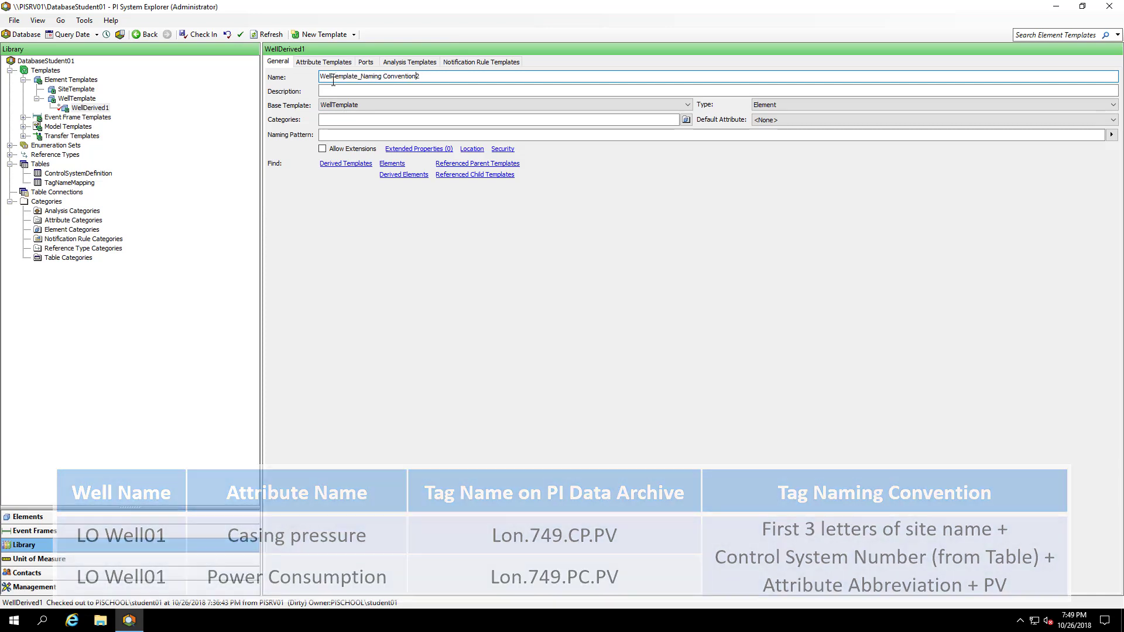
key(ctrl+Left)
key(BackSpace)
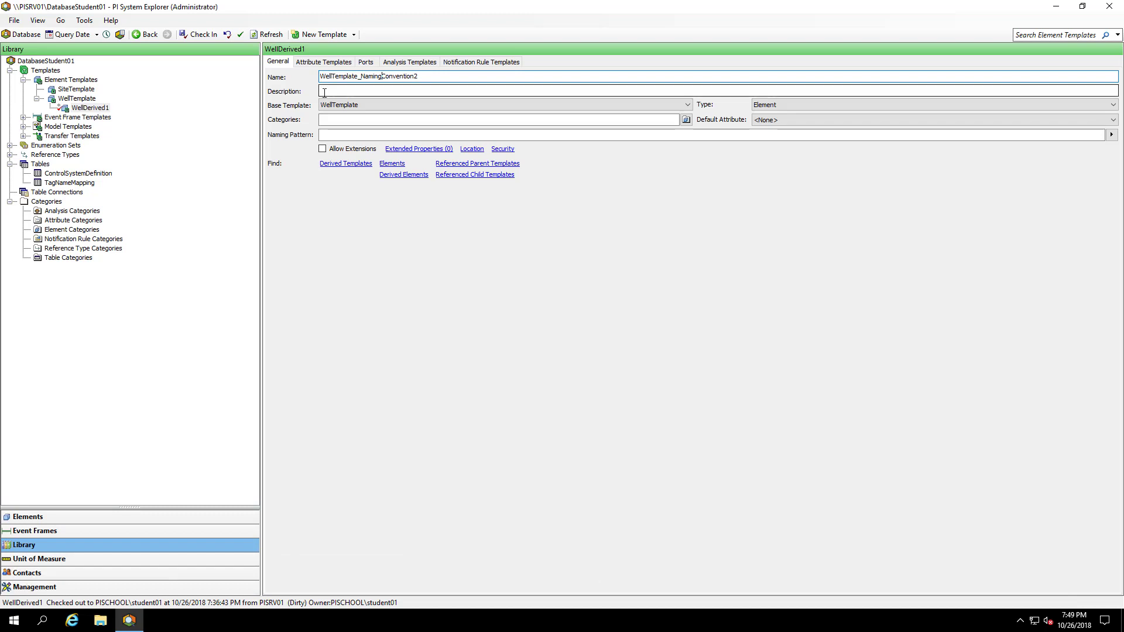
click(191, 145)
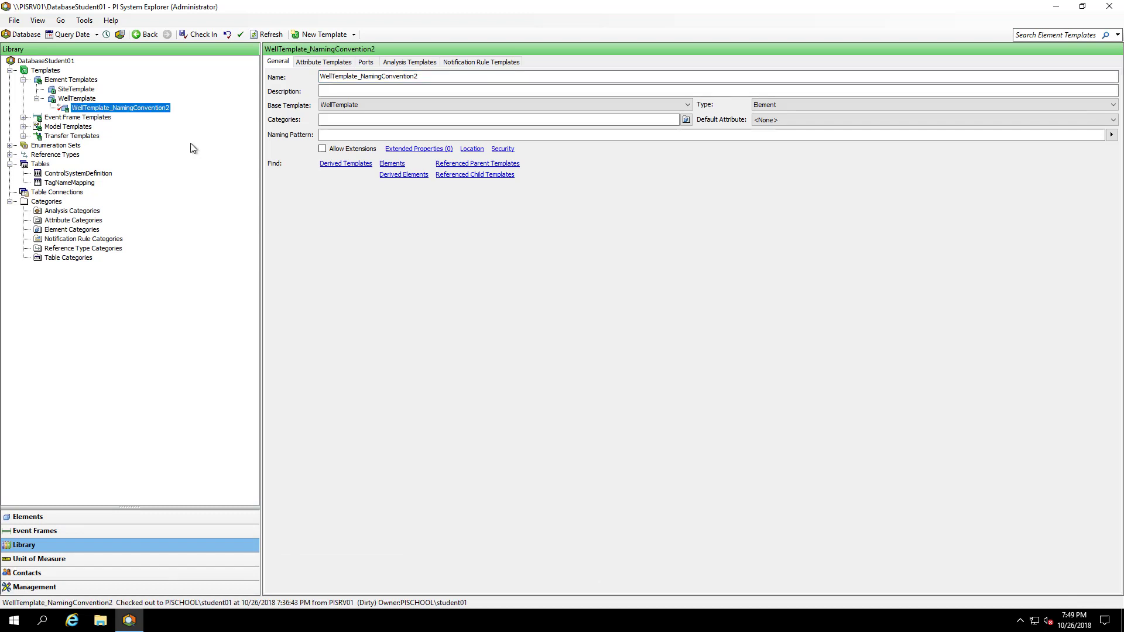
- Check in the template and create a child element under London from WellTemplate_NamingConvention2
click(202, 35)
click(715, 406)
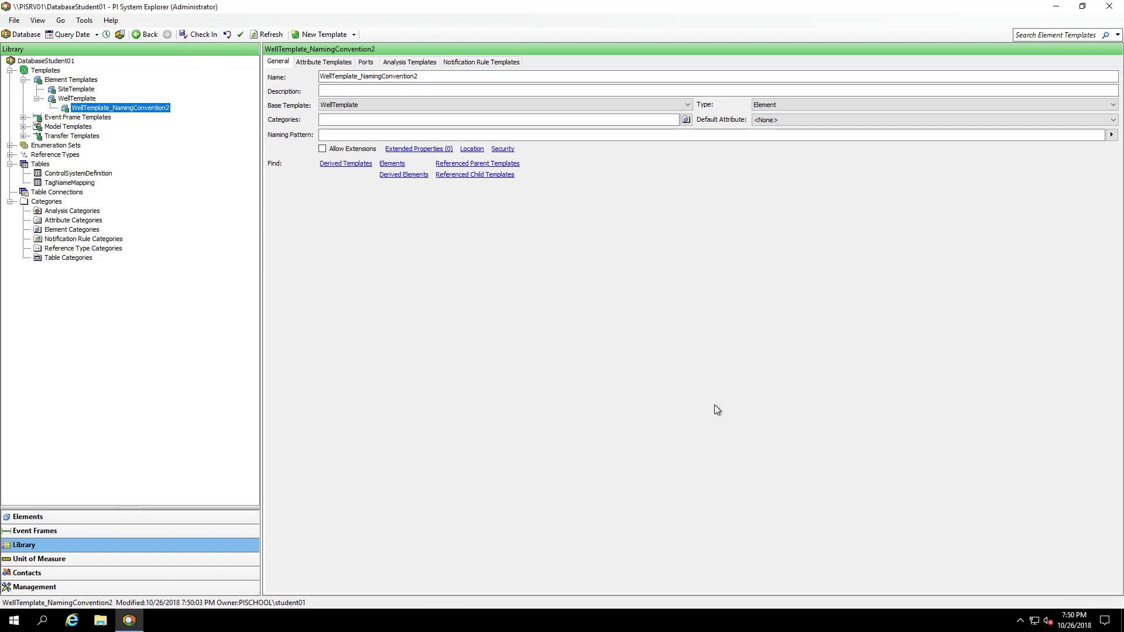
click(65, 513)
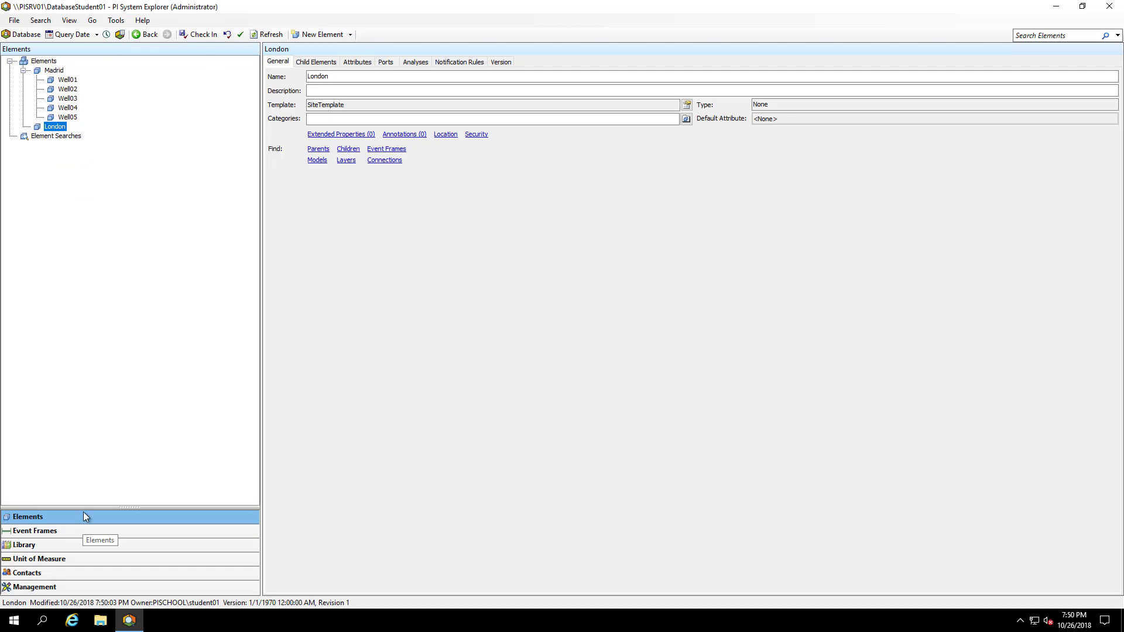
right_click(51, 128)
mouse_move(173, 135)
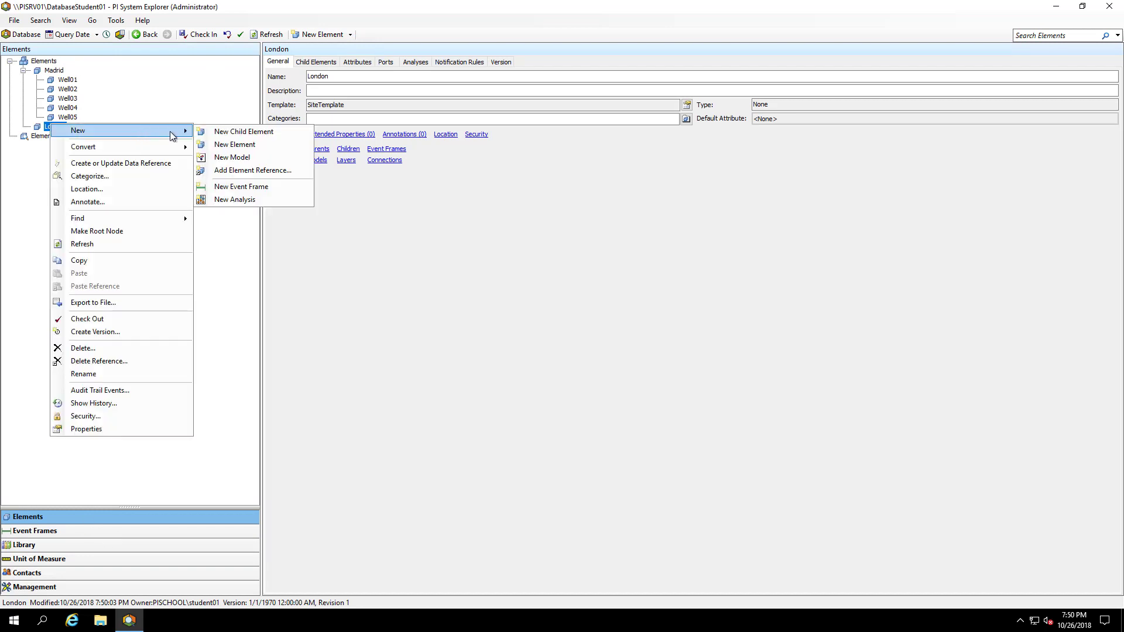
click(230, 131)
click(537, 329)
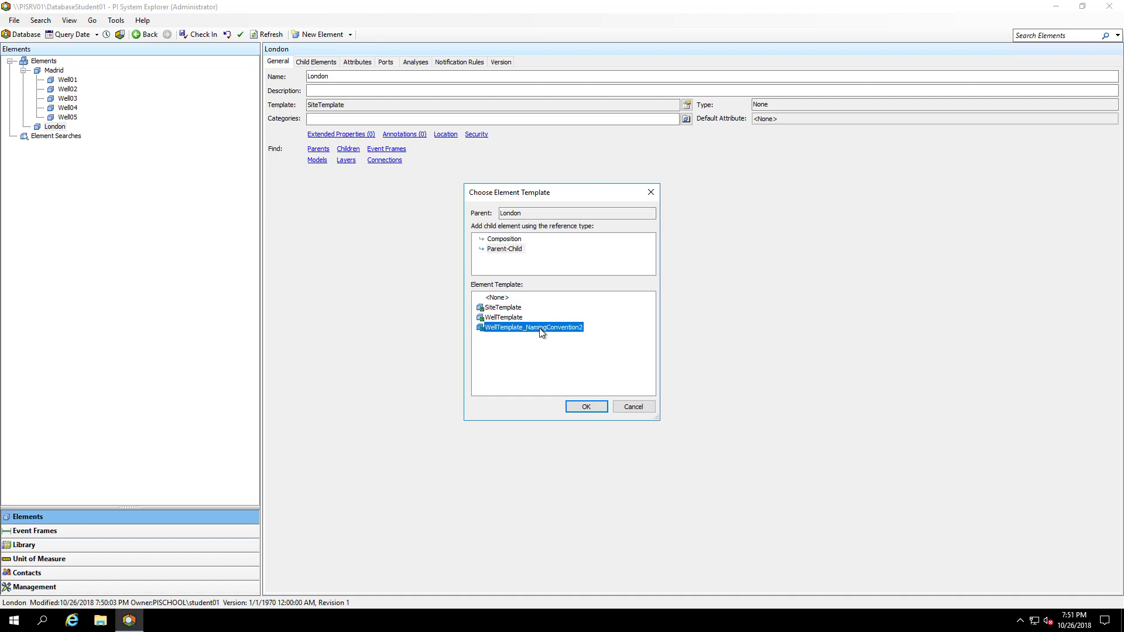
click(592, 408)
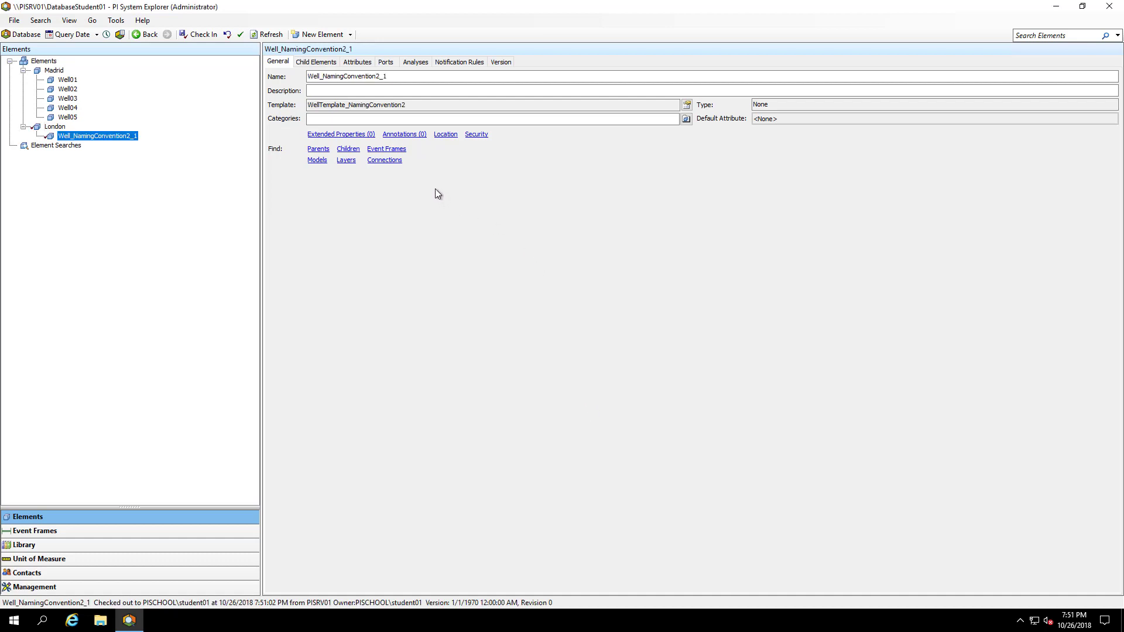
- Rename the new element LO Well01, refresh, and show BuildTagNames' parts (Lon, No Data)
click(332, 76)
double_click(331, 77)
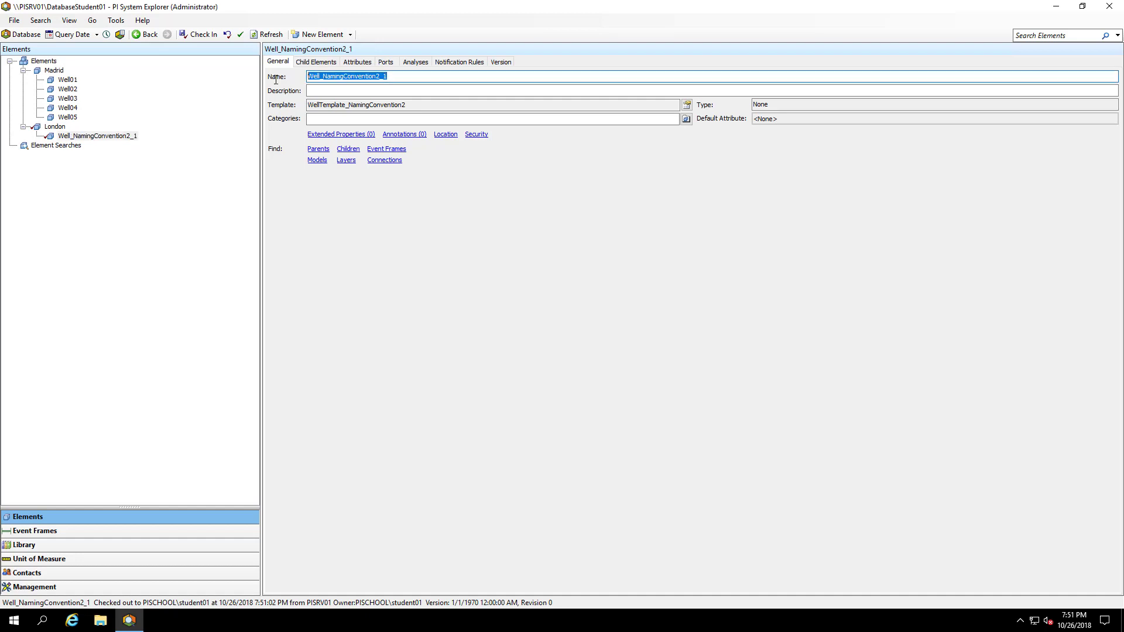
text(LO Well01)
click(362, 63)
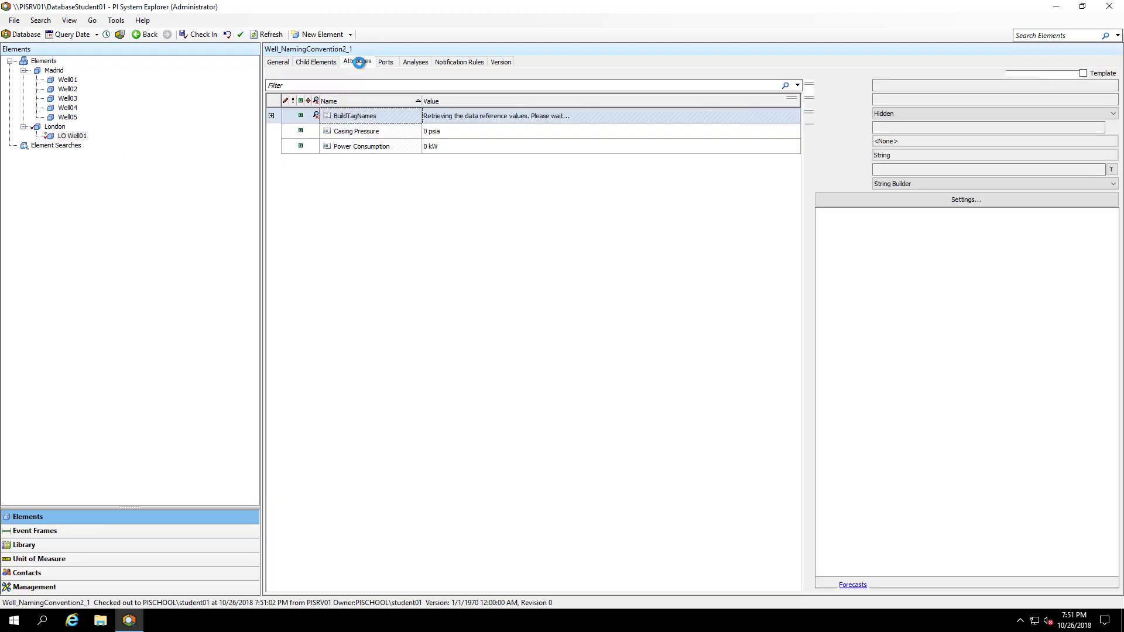
click(267, 35)
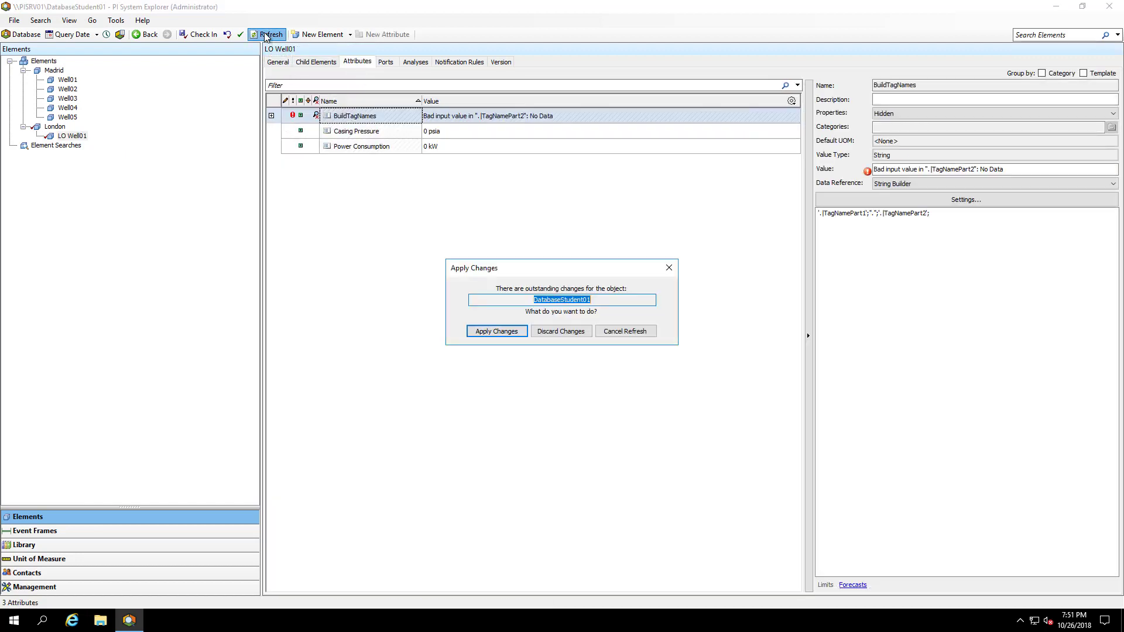
click(482, 327)
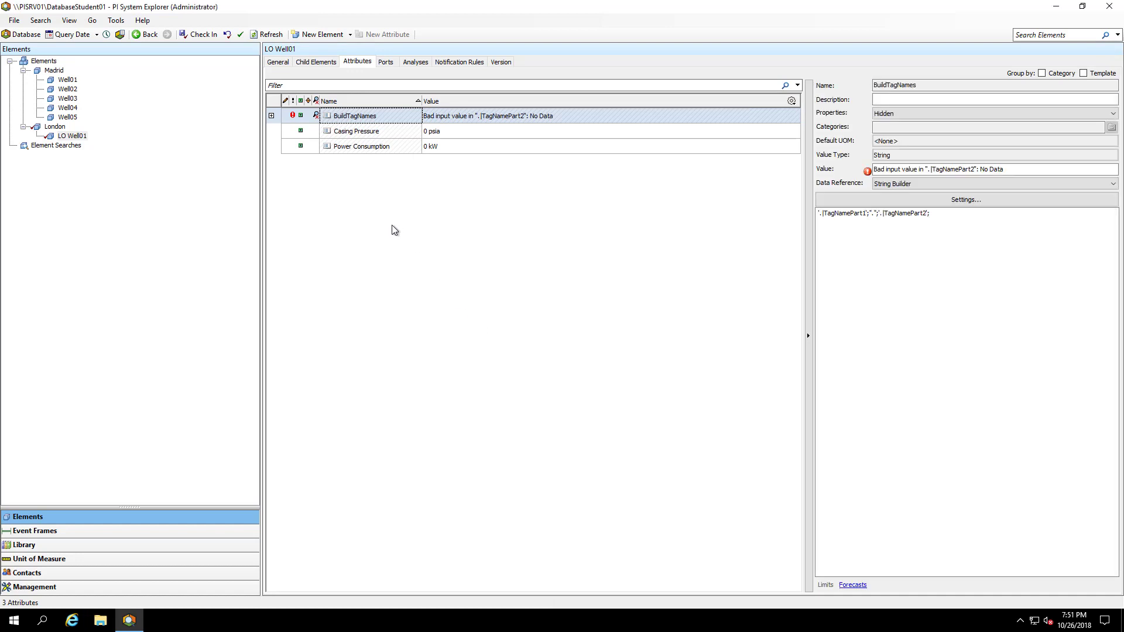
click(271, 115)
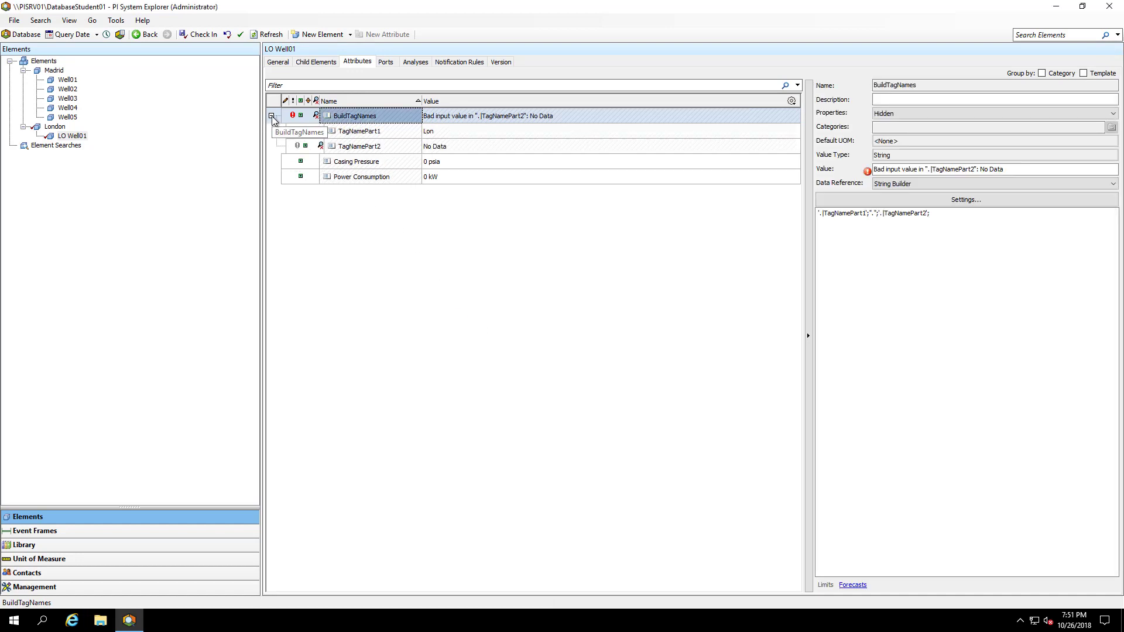
- In the Library, switch TagNamePart2's lookup filter column to Well Name and clear the old WHERE clause
click(46, 544)
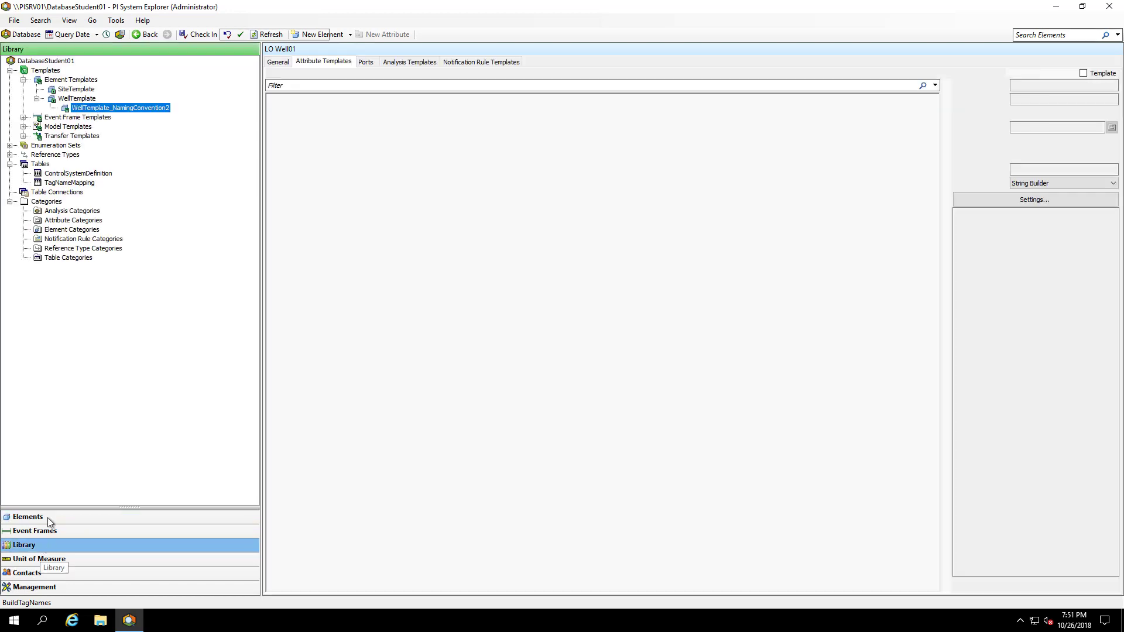
click(398, 146)
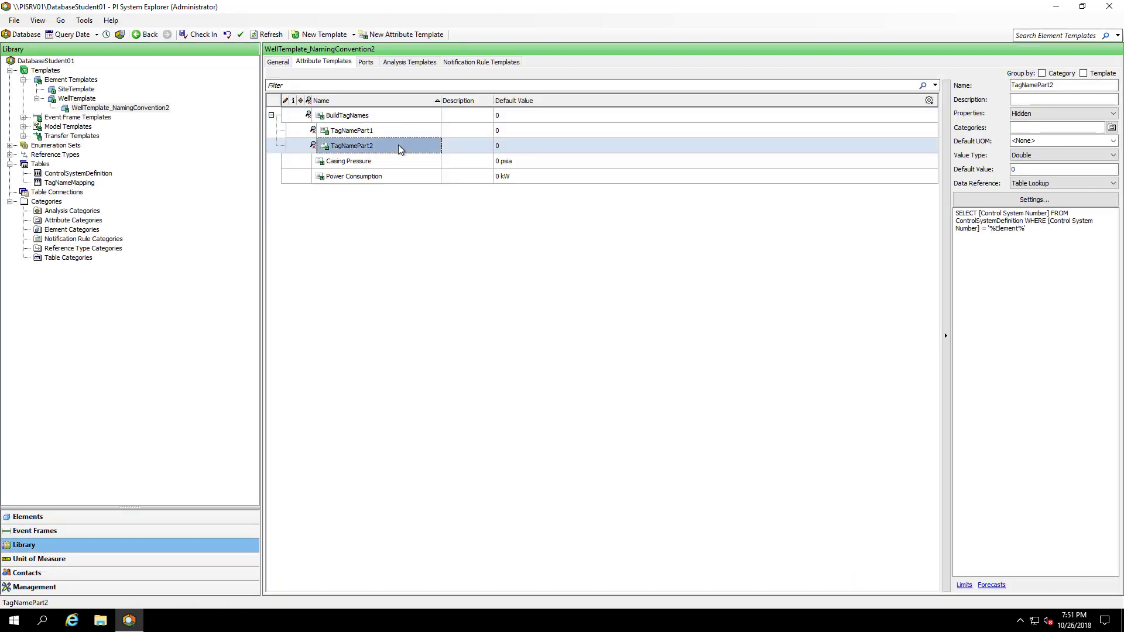
click(1033, 200)
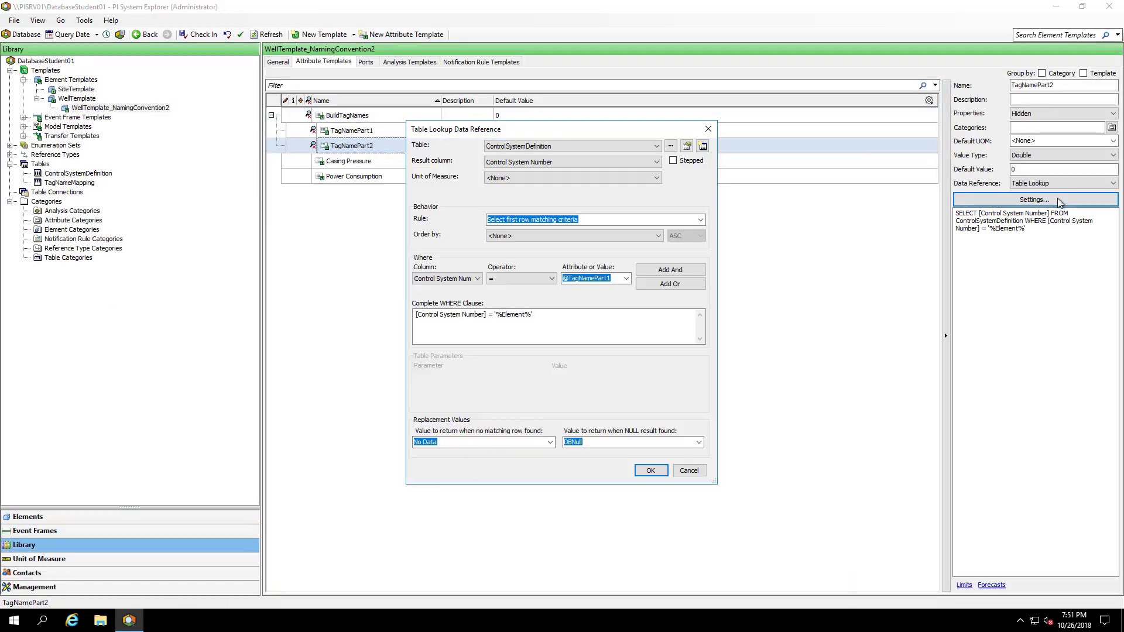
click(477, 279)
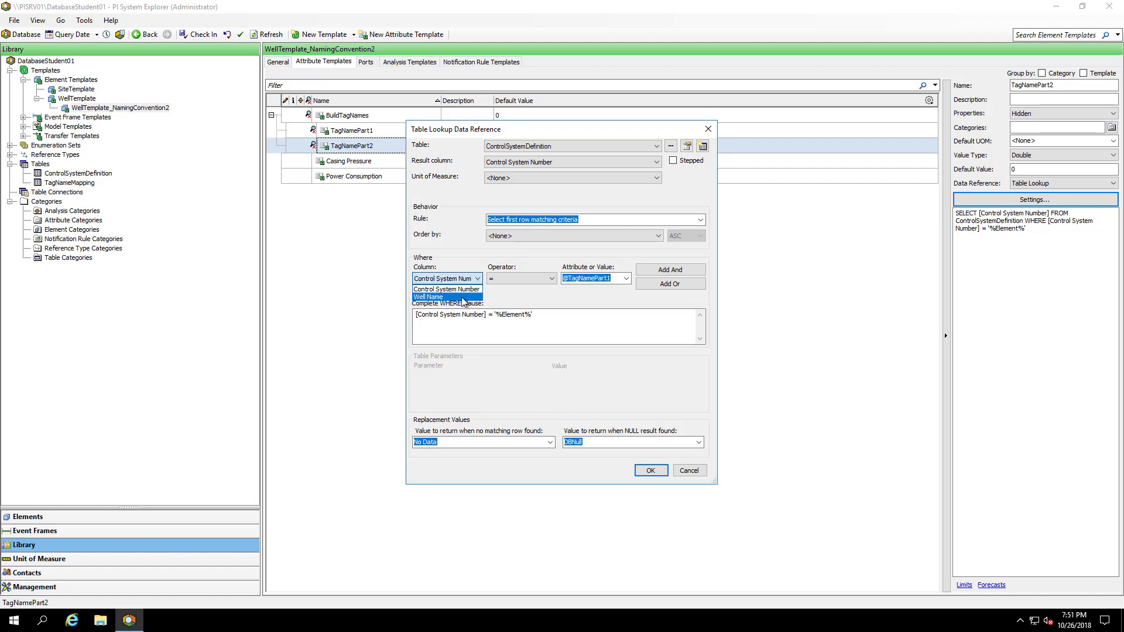
click(462, 298)
key(Tab)
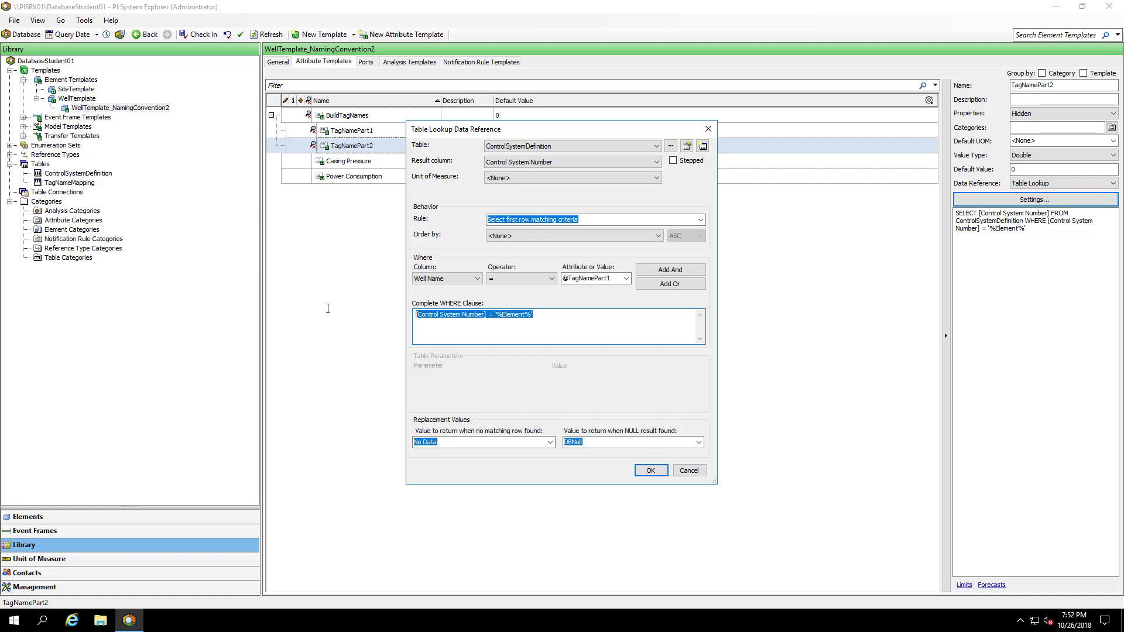
key(Delete)
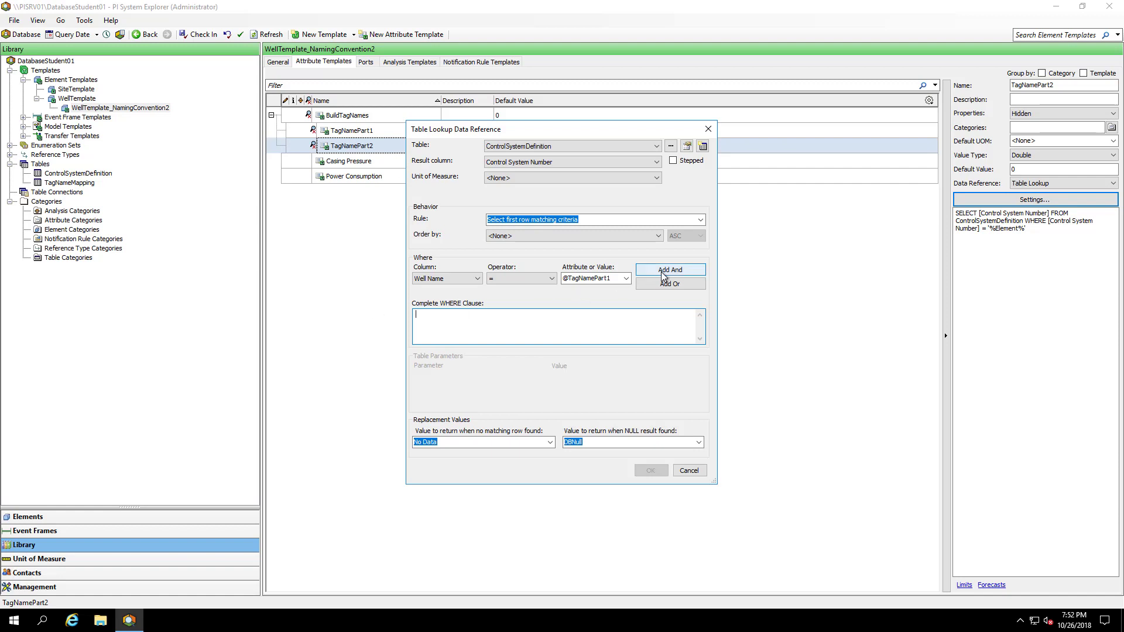
- Match Well Name to %Element%, apply the lookup, and check in the three changed objects
click(627, 279)
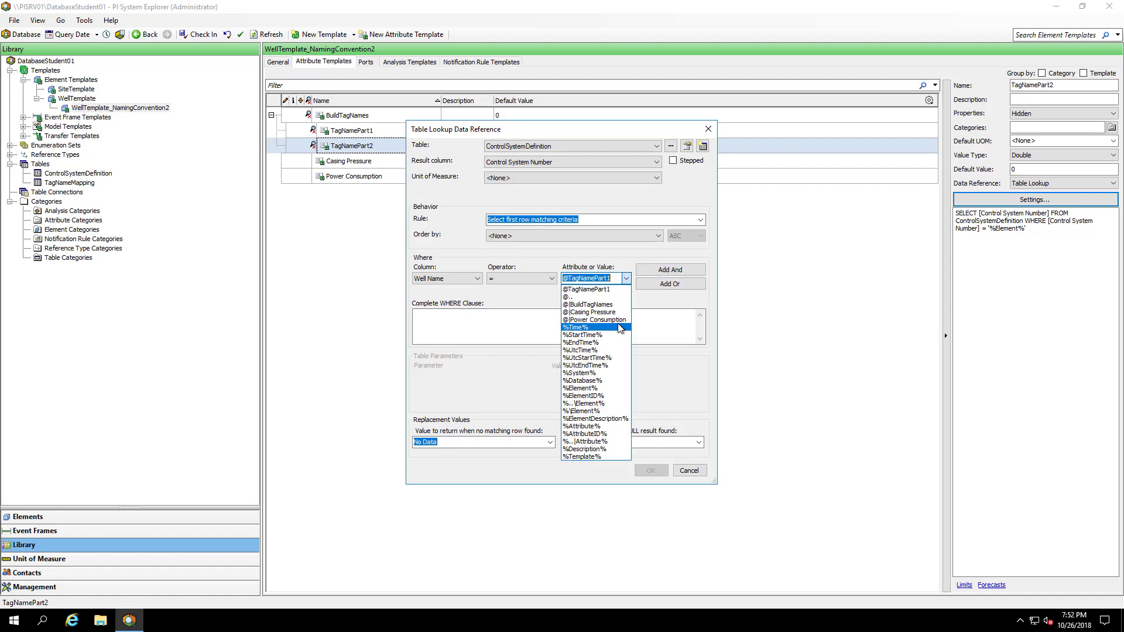
click(602, 388)
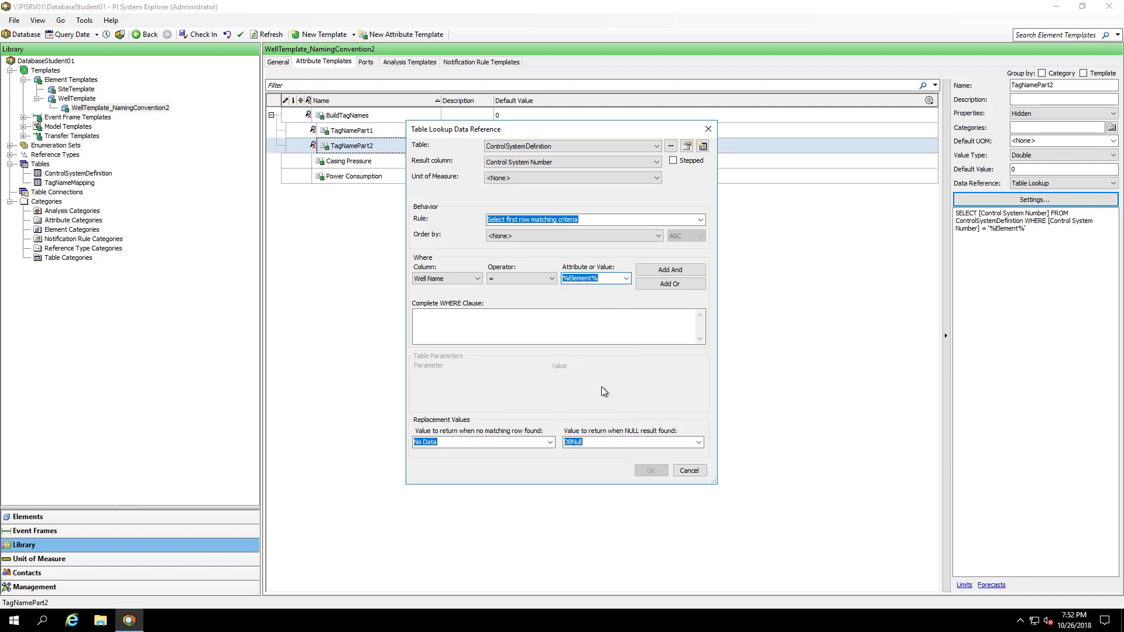
click(676, 271)
click(653, 472)
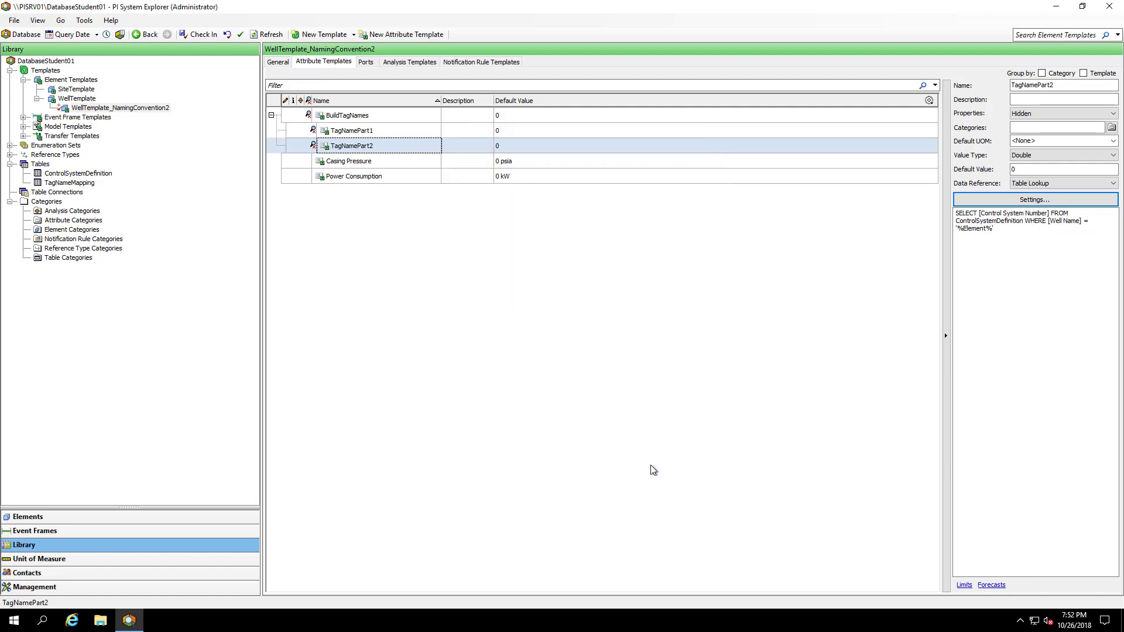
click(199, 34)
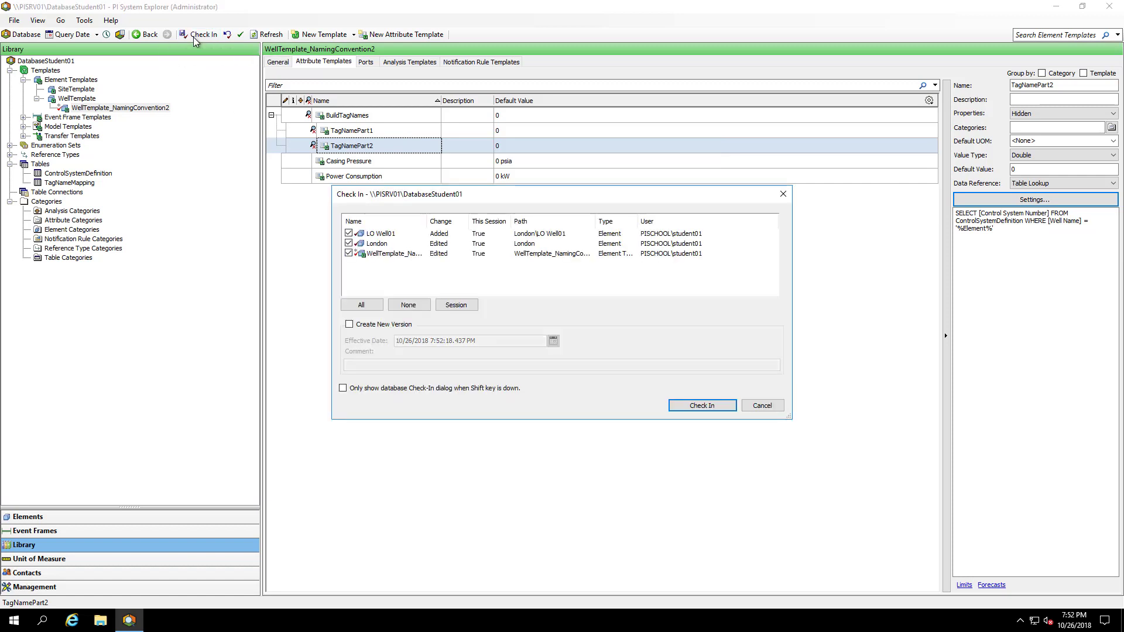
click(691, 406)
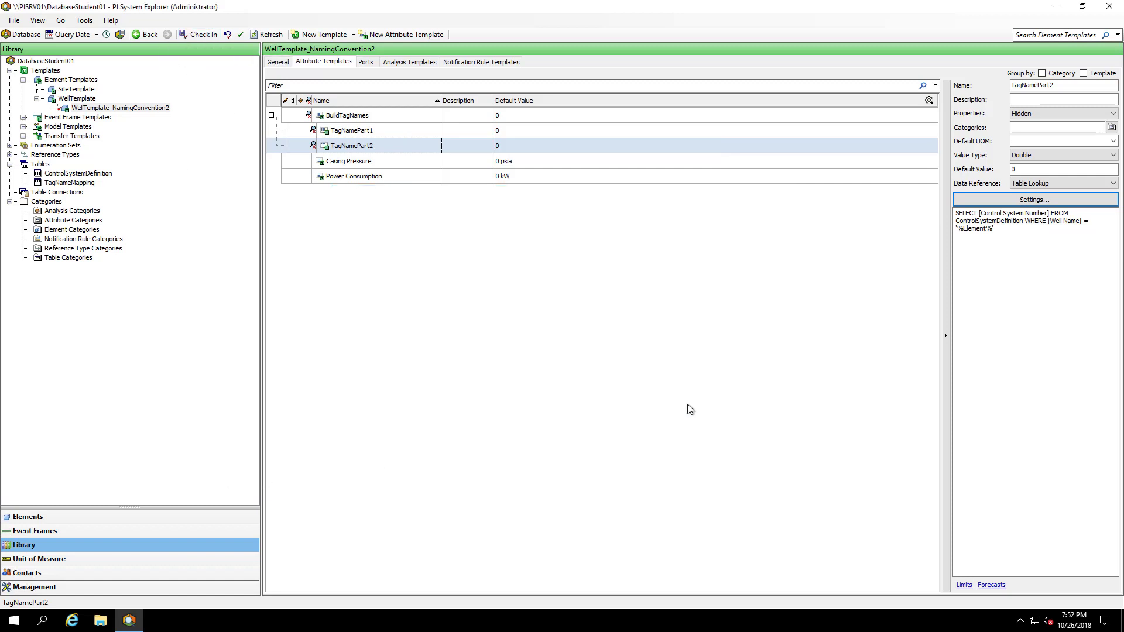
click(42, 518)
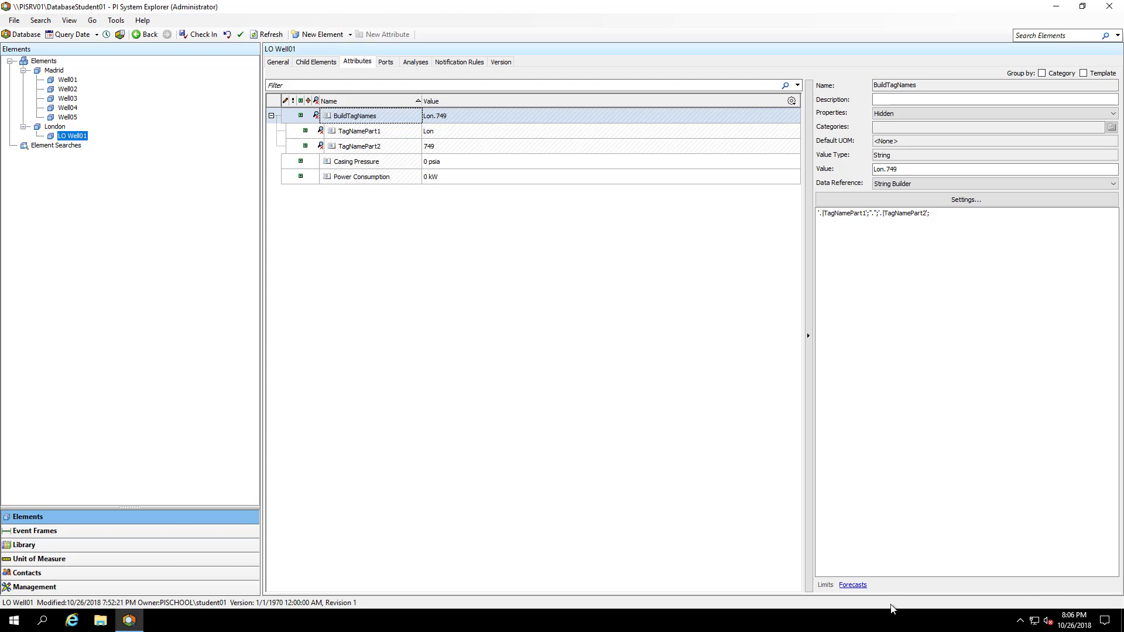
- Add a child attribute template named TagName under Casing Pressure
click(82, 544)
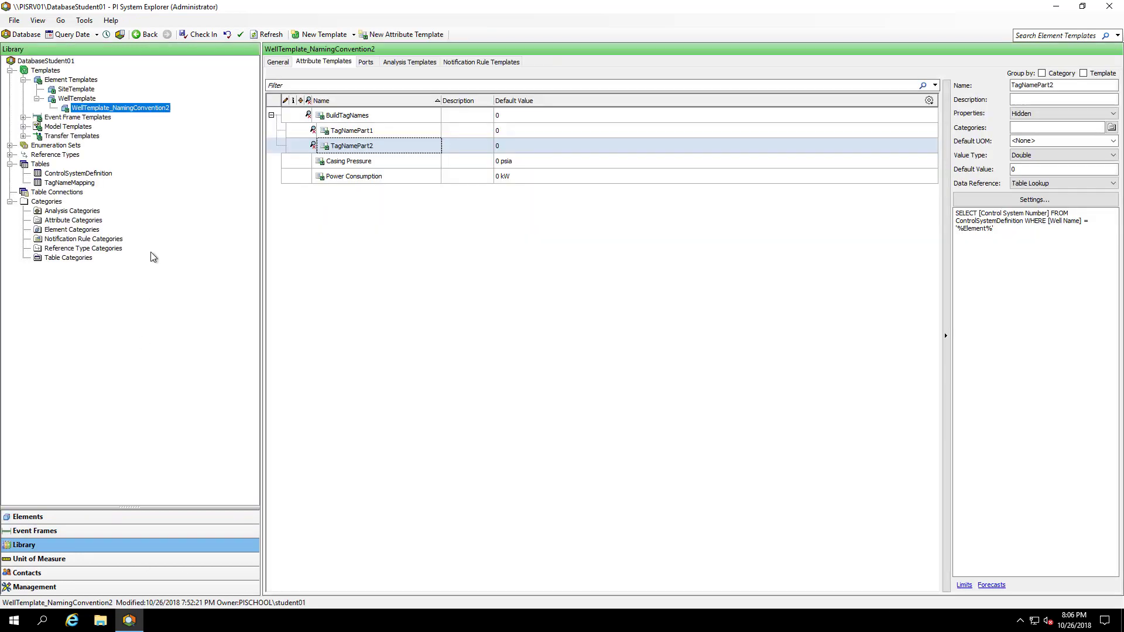
right_click(384, 159)
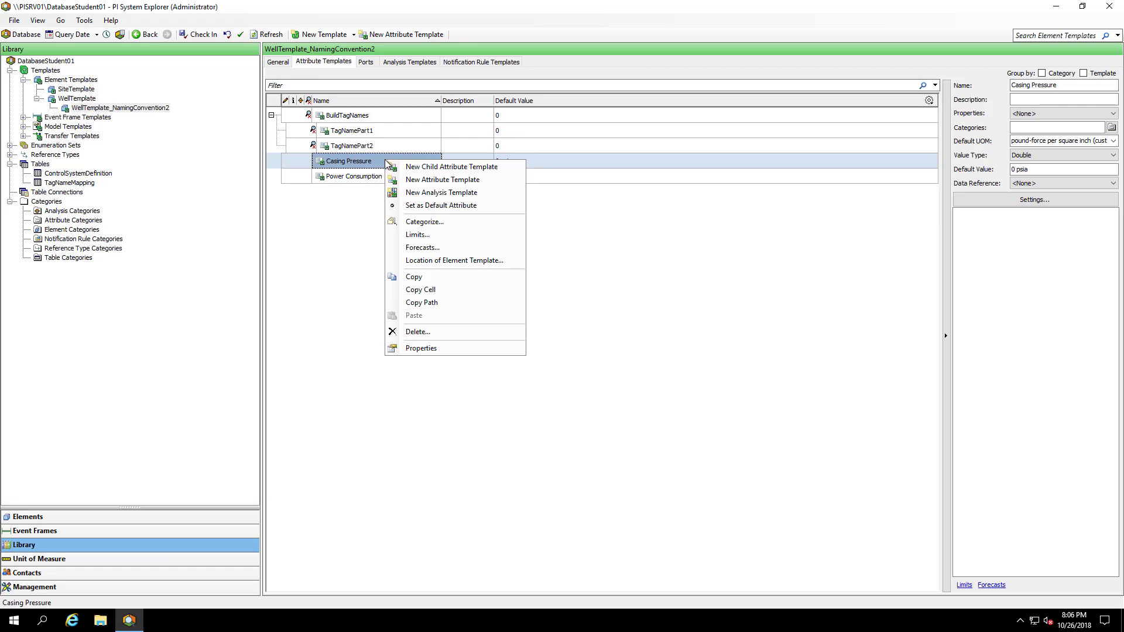
click(428, 167)
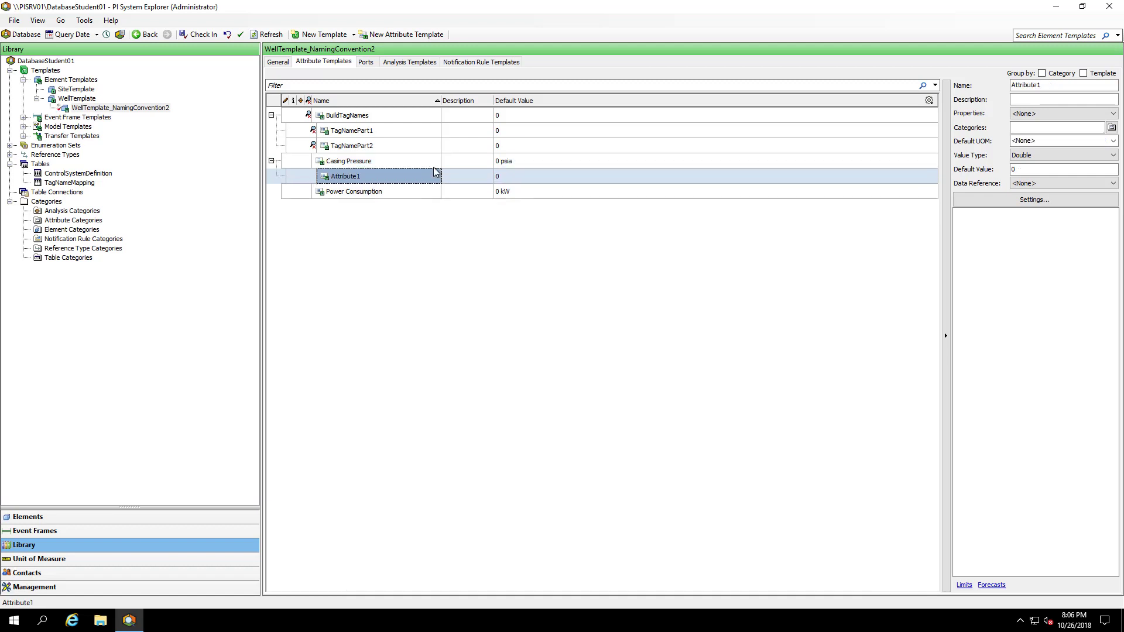
drag(1043, 86, 1000, 87)
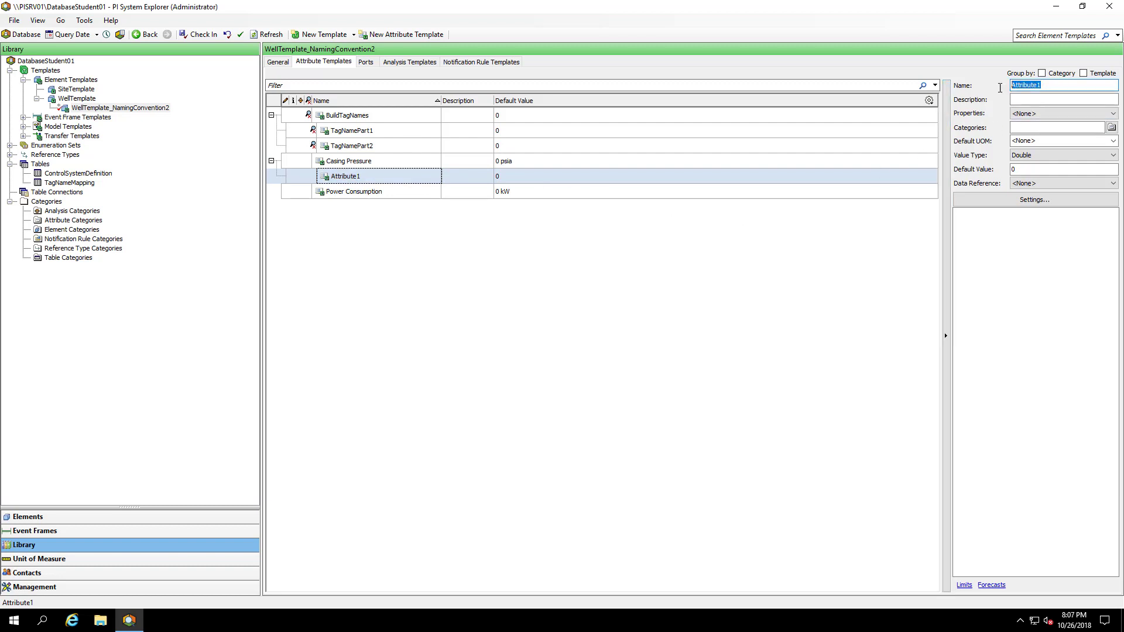
text(TagName)
- Make TagName a String Builder joining |BuildTagNames with .CP.PV
click(1043, 181)
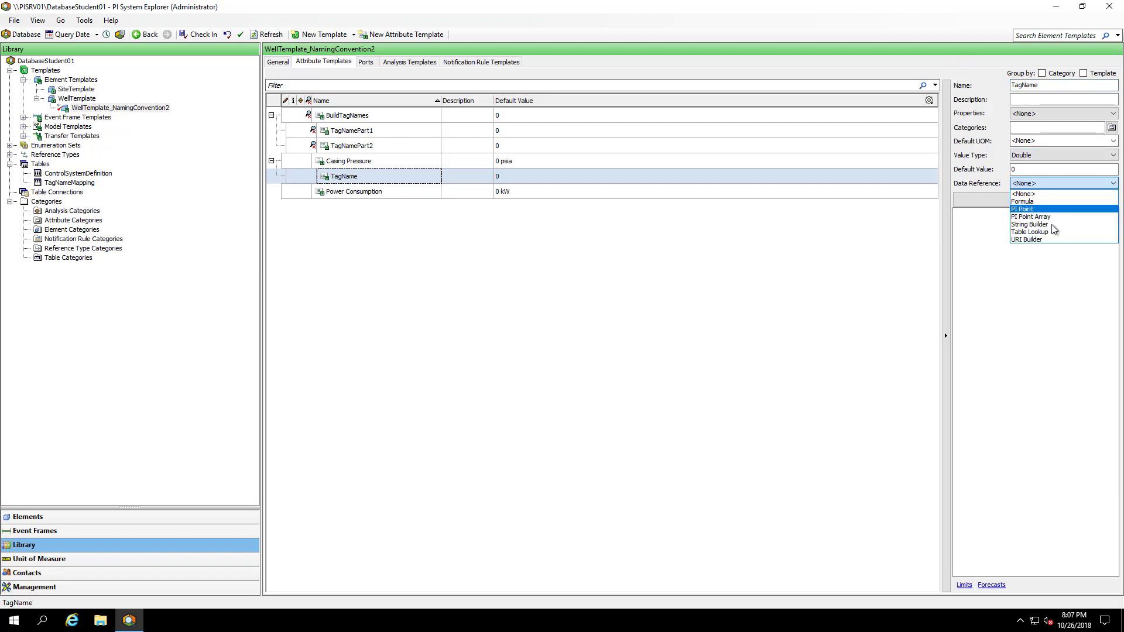
click(1051, 224)
click(1036, 202)
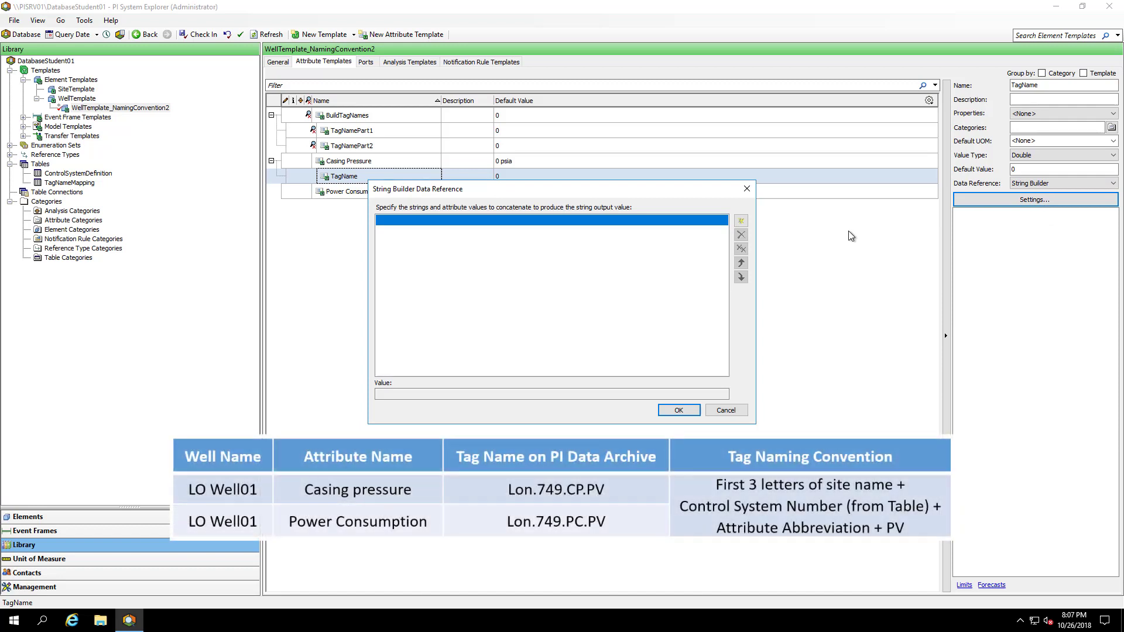
click(741, 221)
click(723, 220)
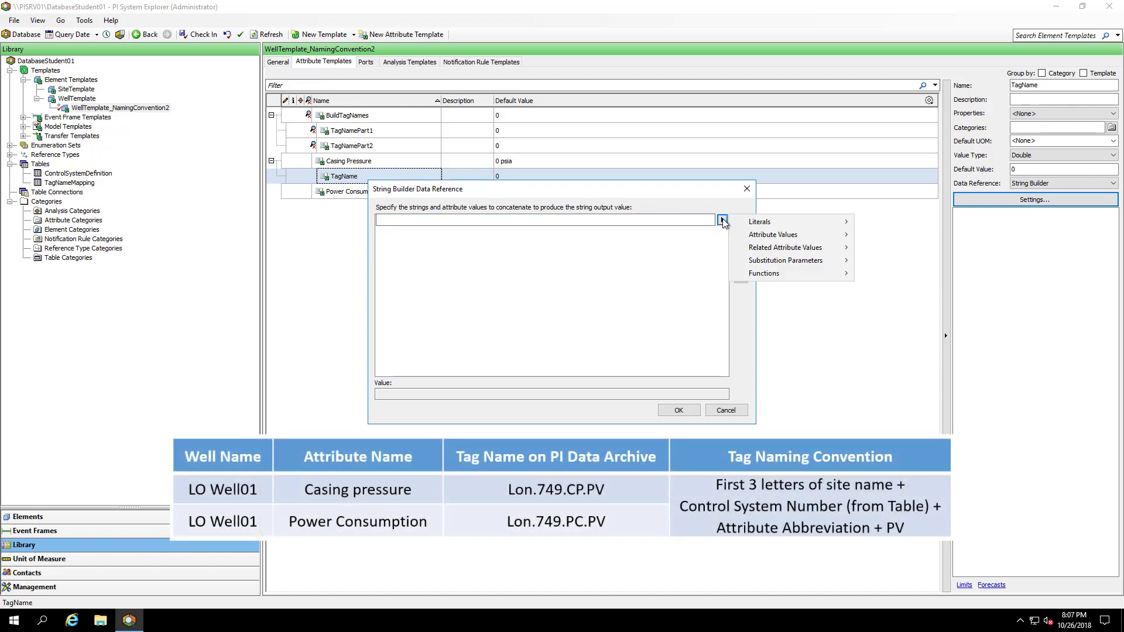
mouse_move(778, 234)
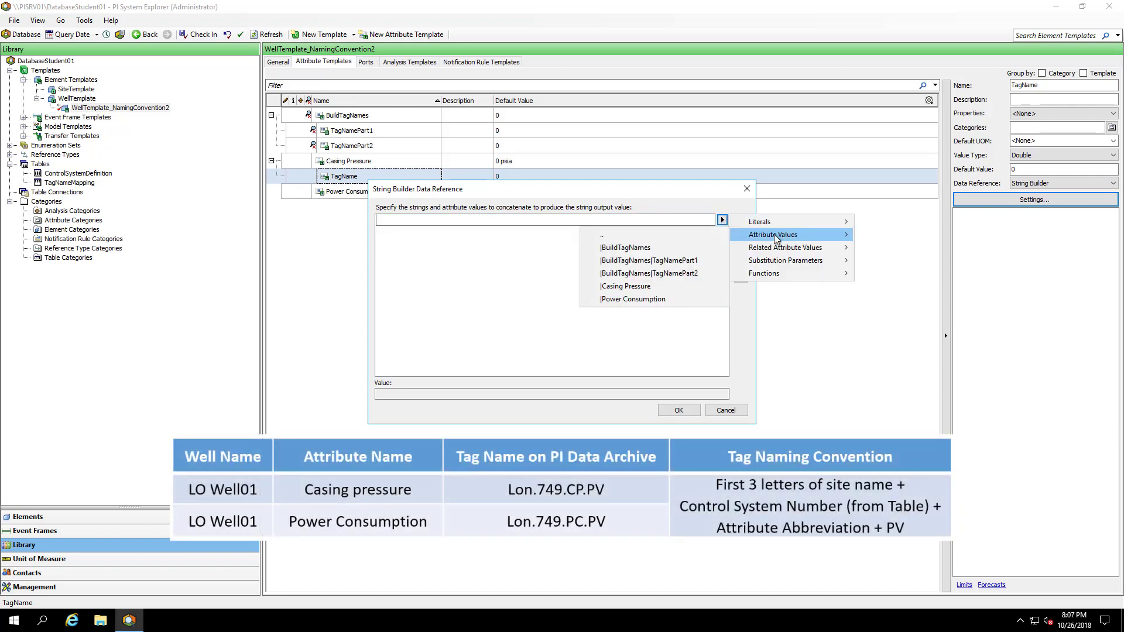
click(651, 250)
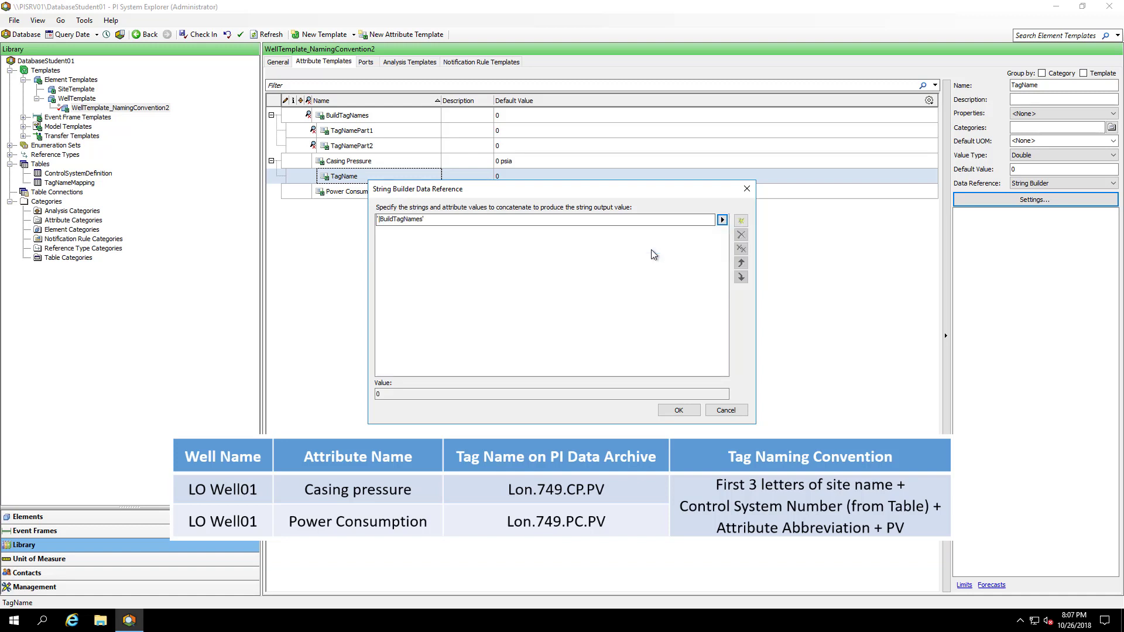
click(741, 221)
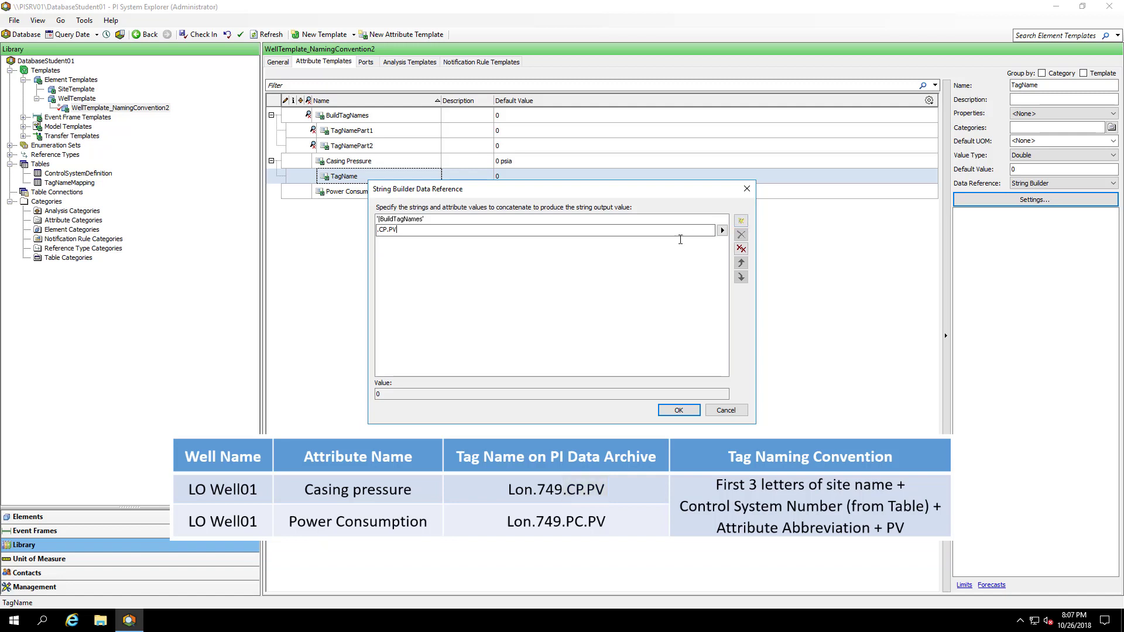
click(676, 411)
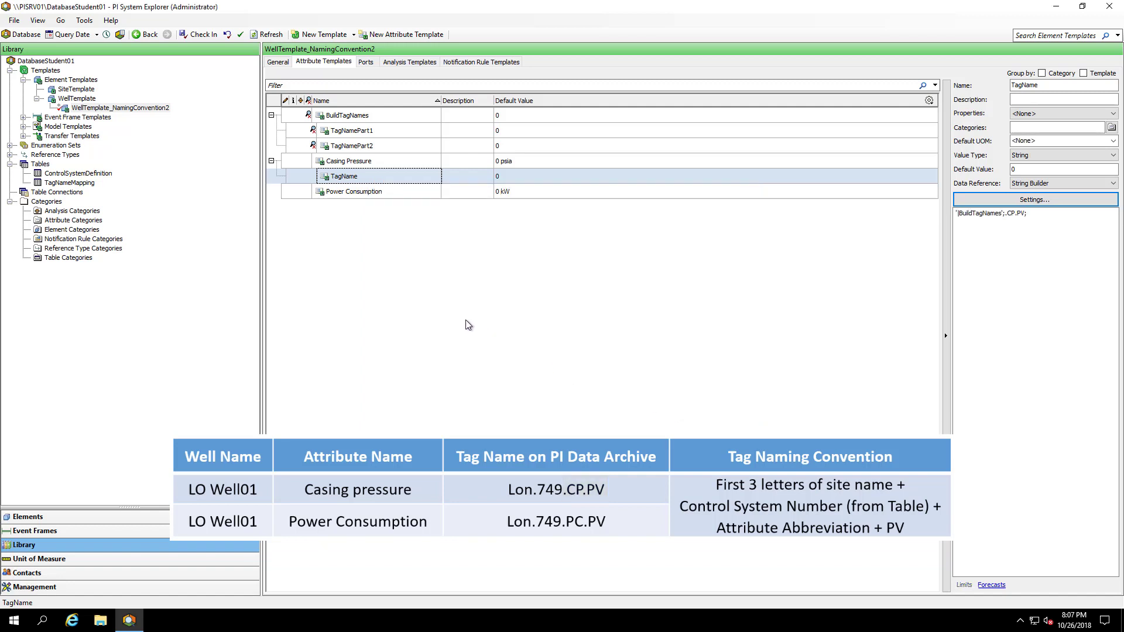
- Copy the TagName child from Casing Pressure and paste it under Power Consumption
right_click(381, 192)
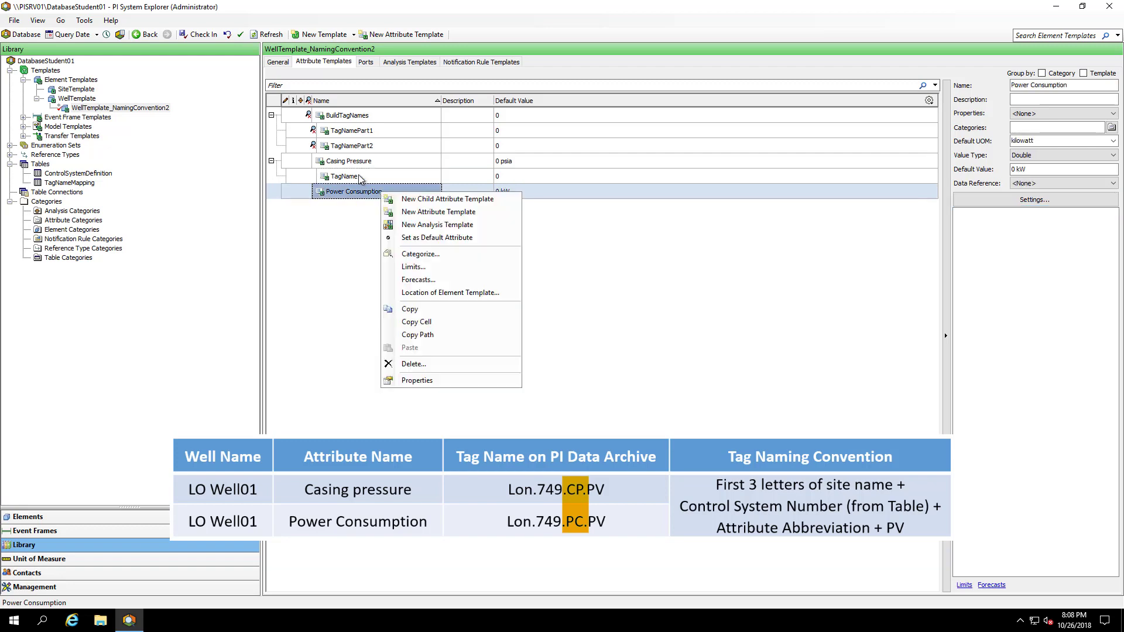
right_click(359, 177)
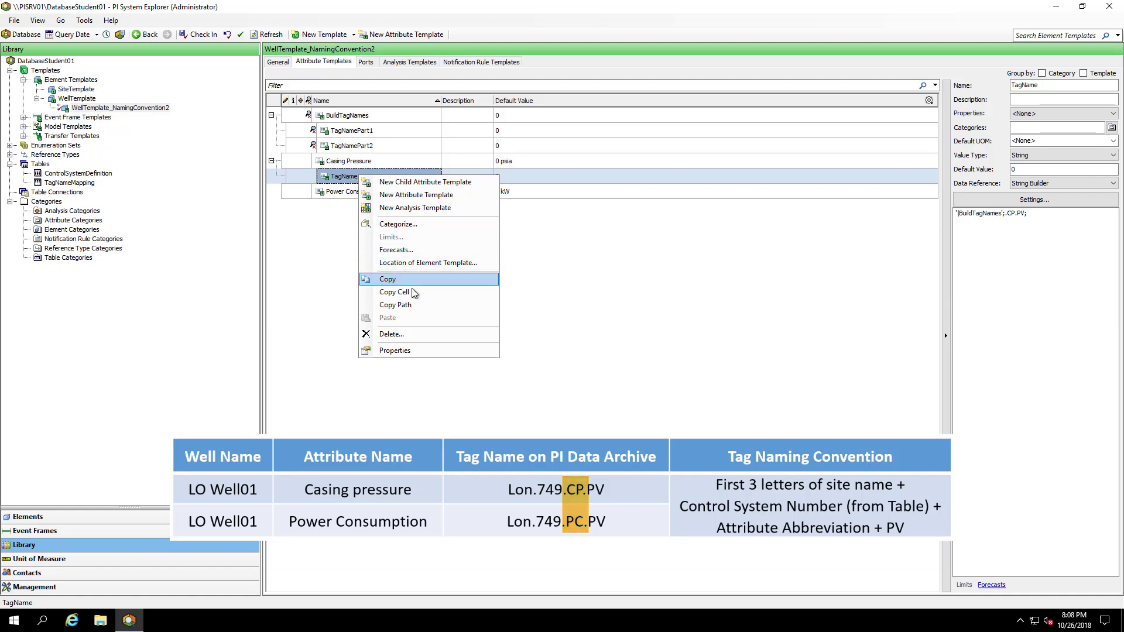
click(384, 279)
click(370, 197)
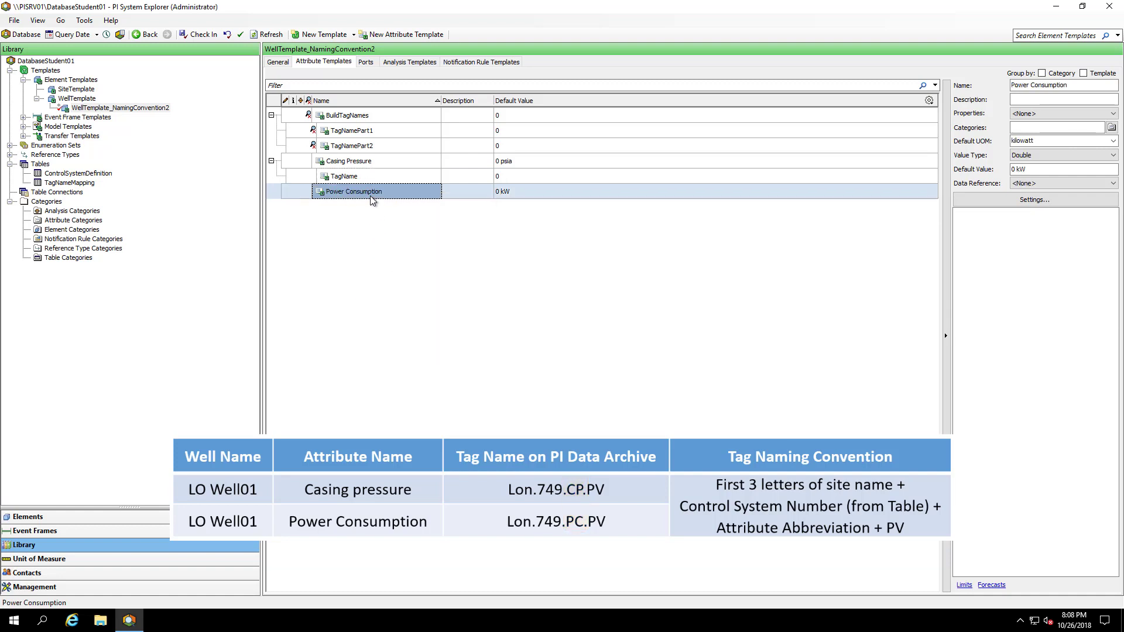
right_click(371, 196)
click(412, 353)
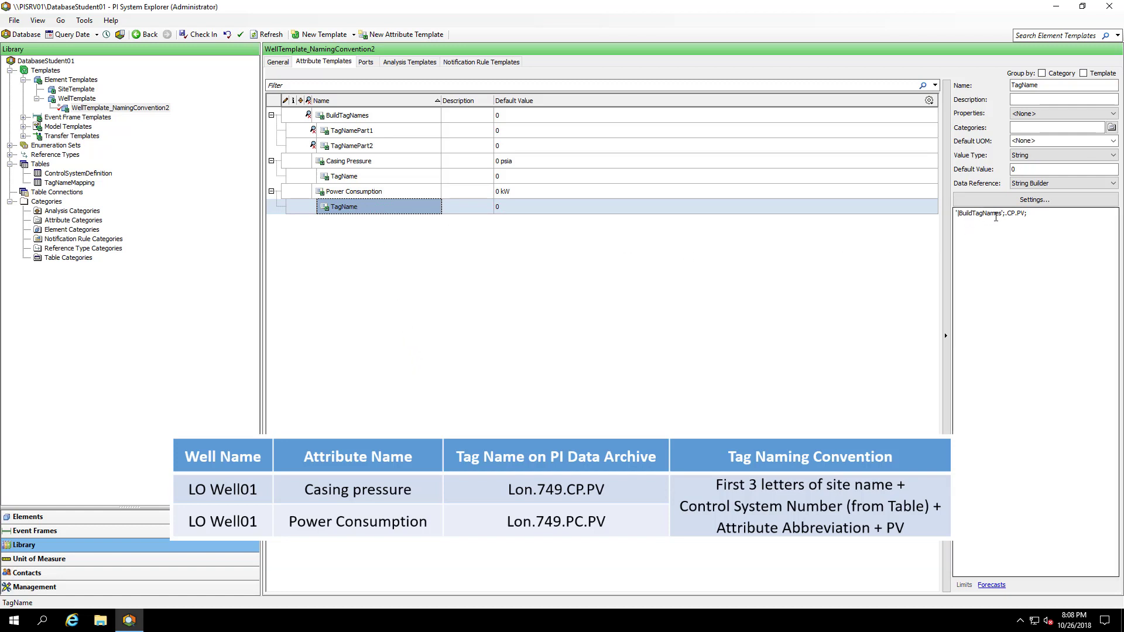
- Change the pasted TagName string suffix from .CP.PV to .PC.PV
click(1019, 214)
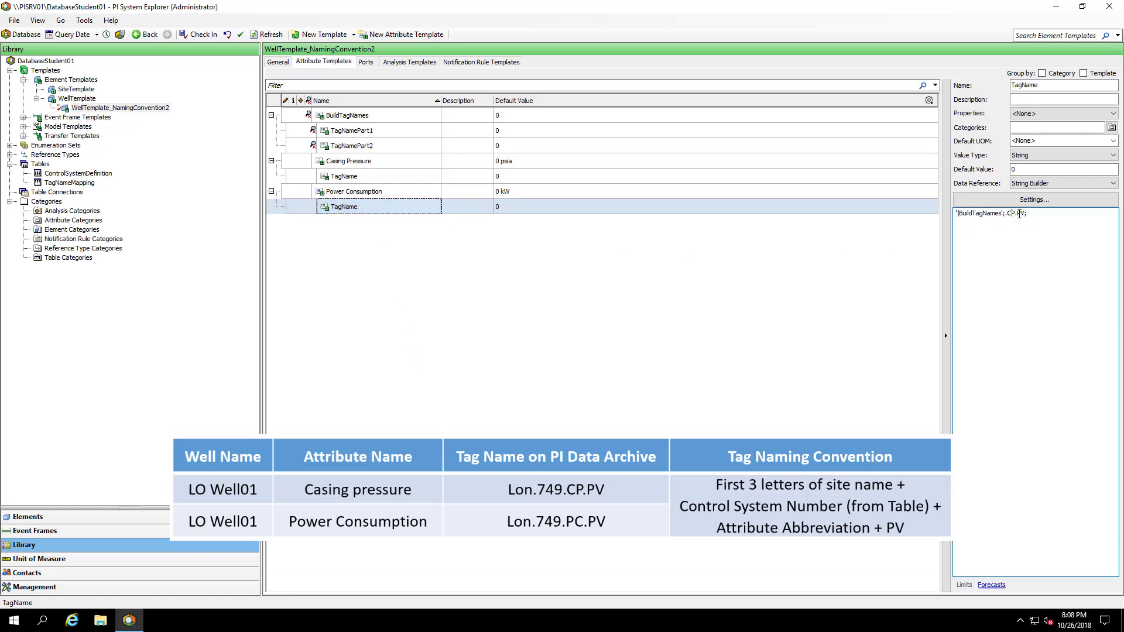
key(BackSpace)
text(C)
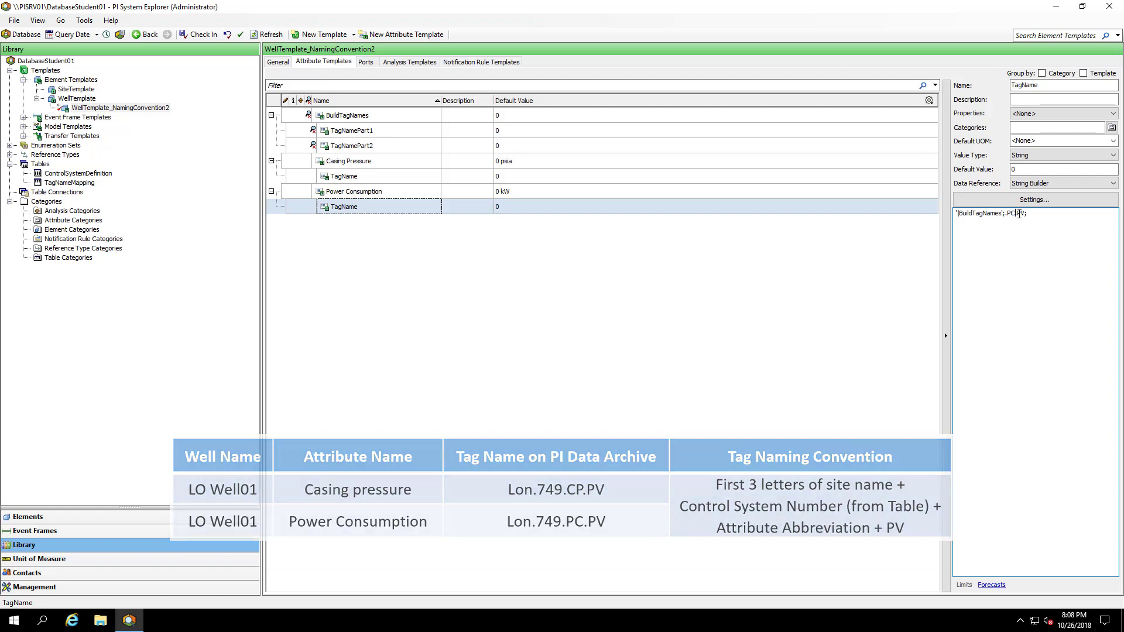
- Set Casing Pressure's PI Point tag to %@.|TagName% with psia source units
click(373, 165)
click(363, 162)
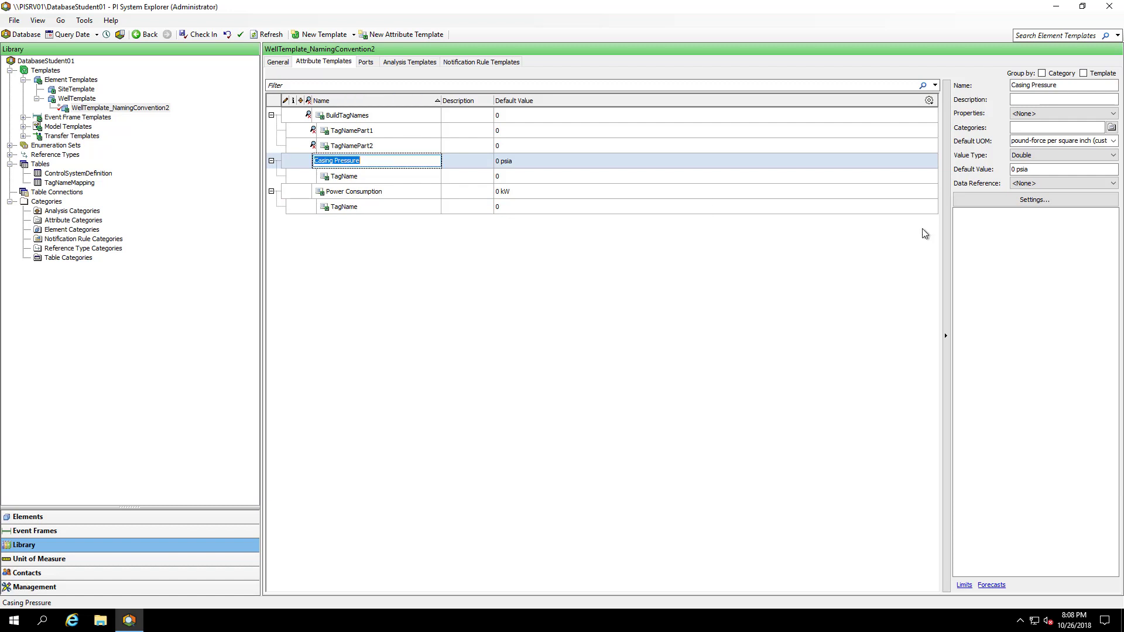
click(1023, 201)
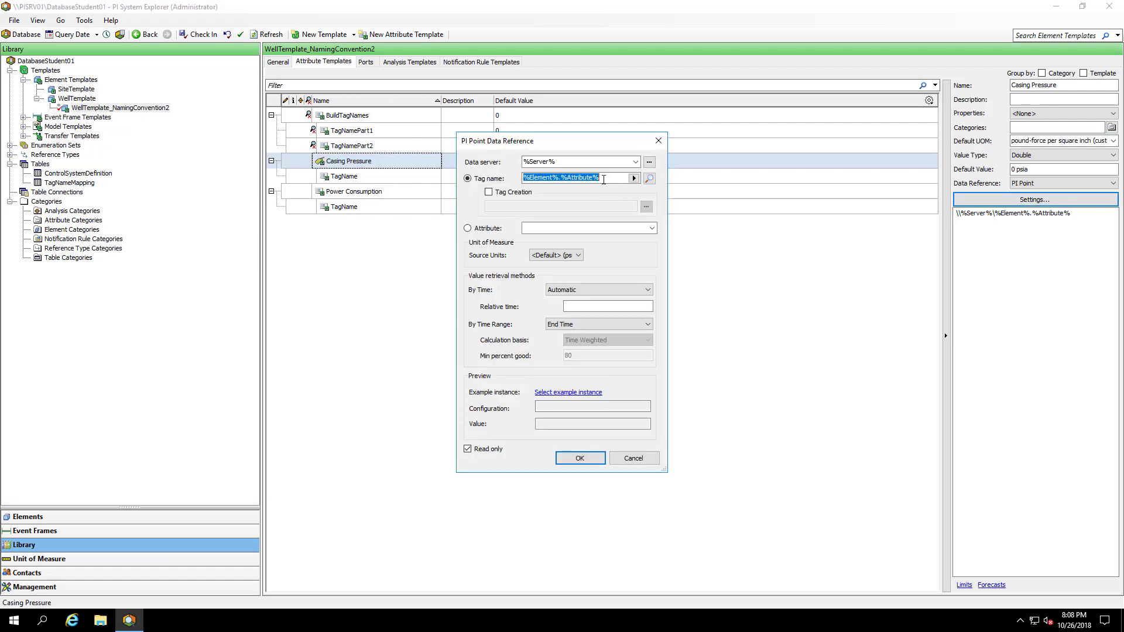
click(606, 180)
double_click(525, 181)
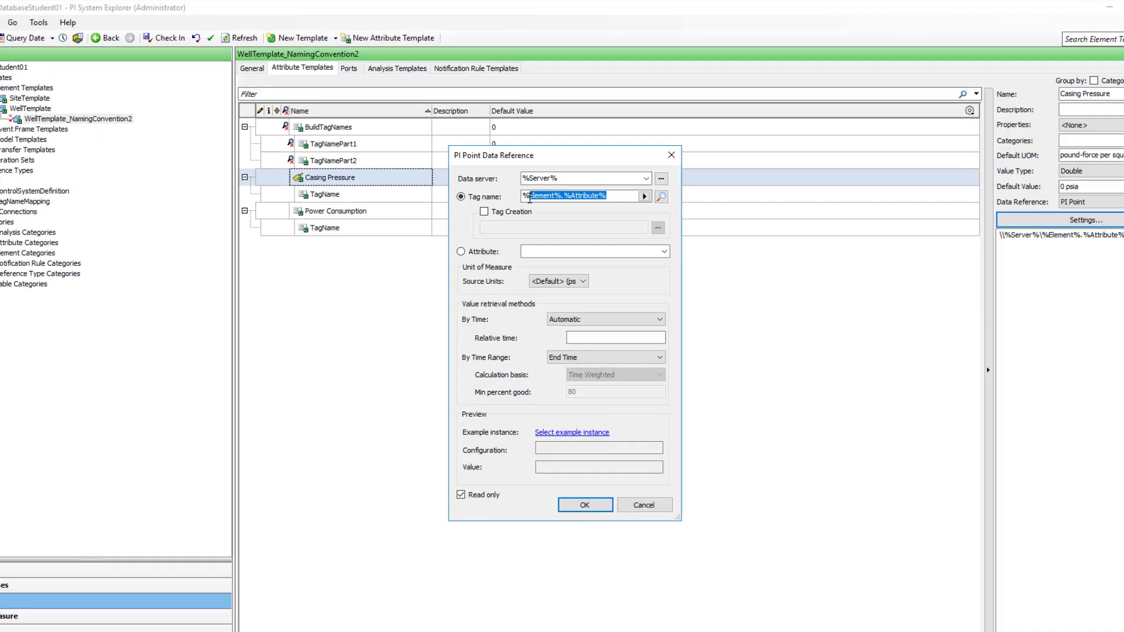
text(%@.)
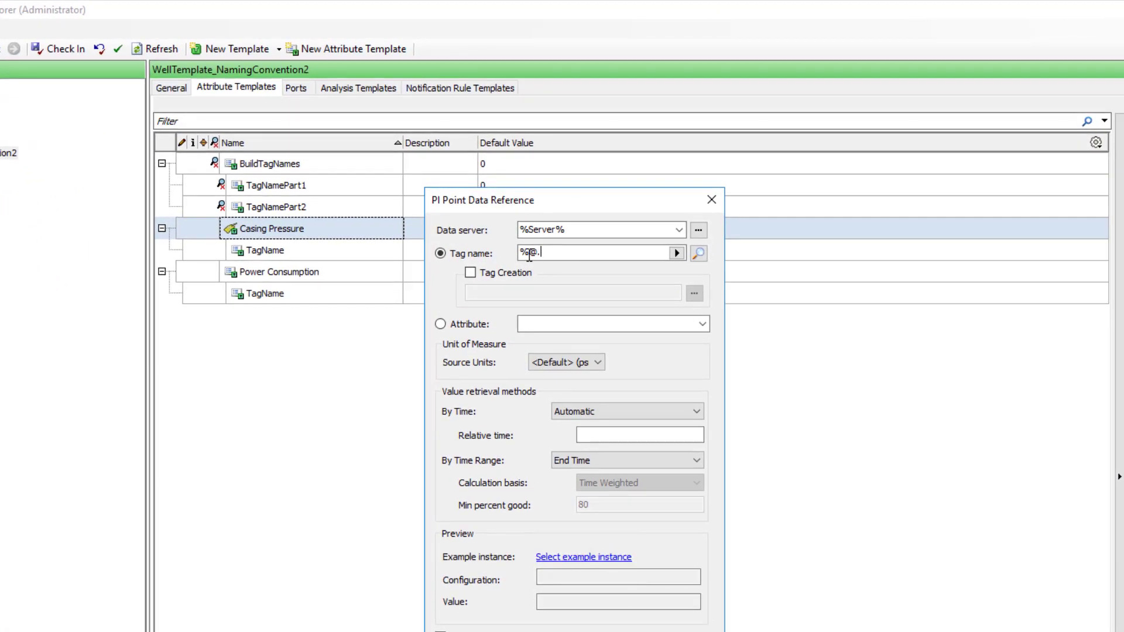
text(|TagName%)
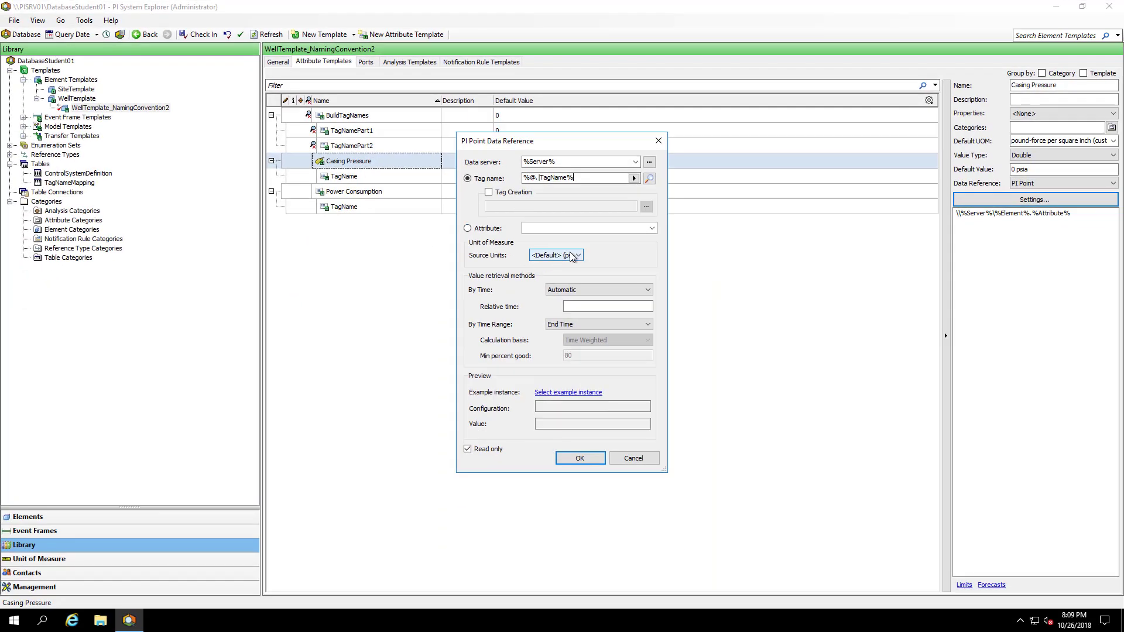
click(567, 255)
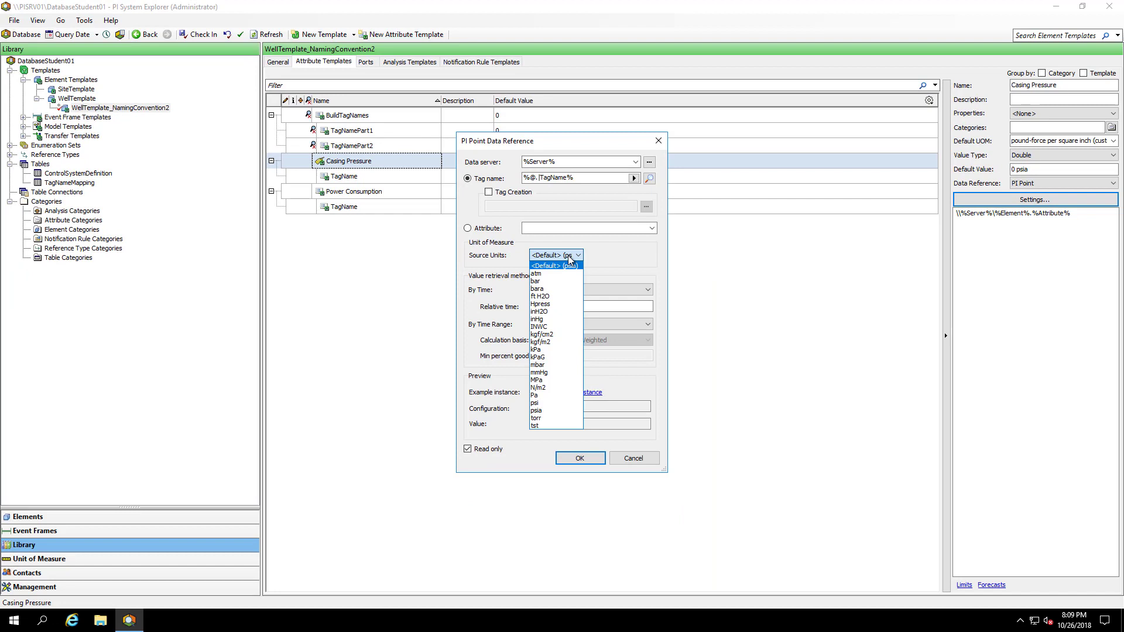
click(551, 411)
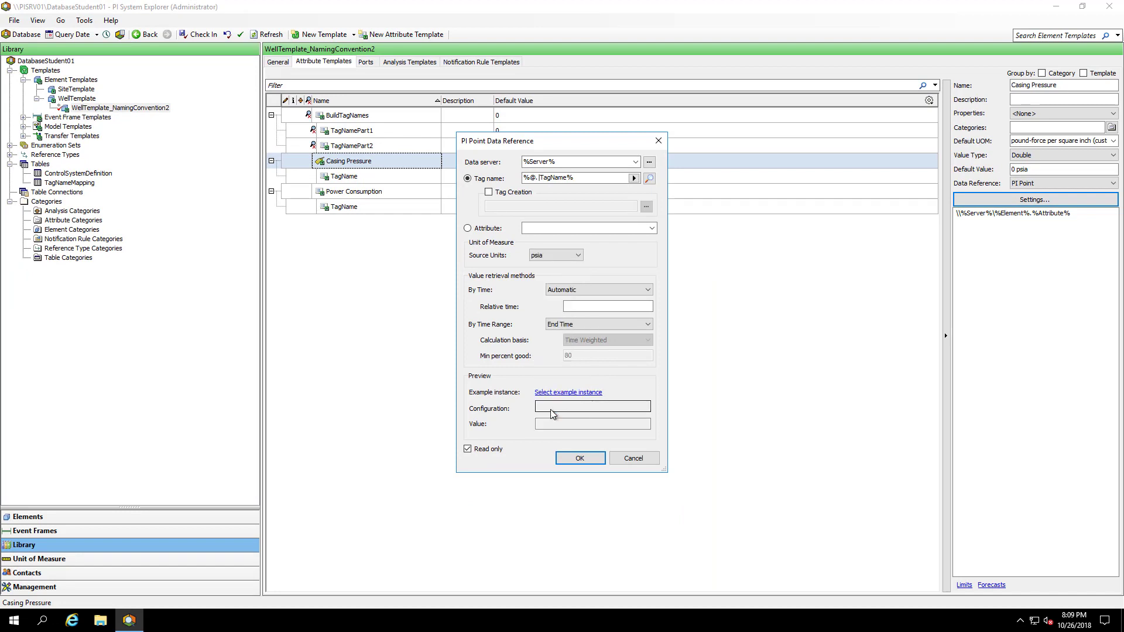
double_click(592, 178)
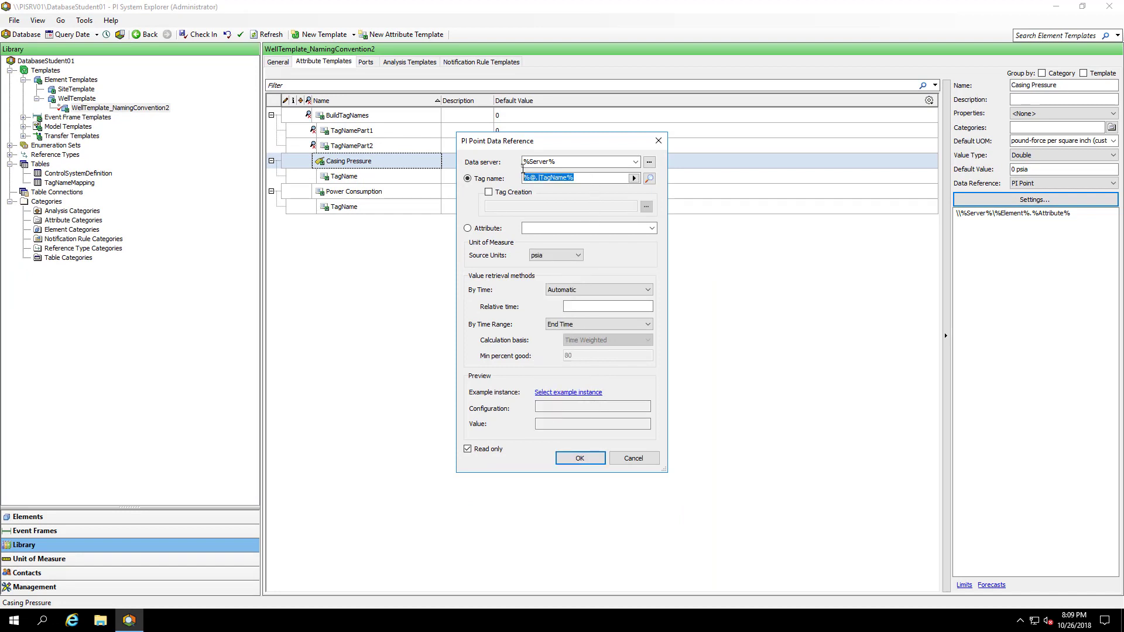
click(579, 457)
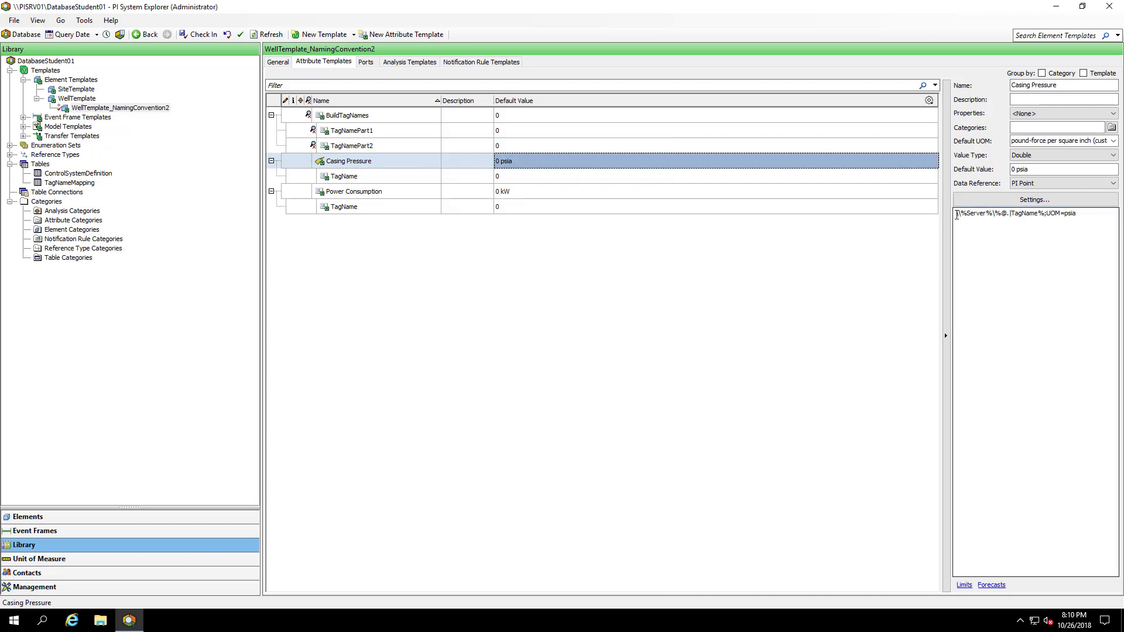
- Give Power Consumption the PI Point reference \\%Server%\%@.|TagName% with kW source units
drag(957, 215, 1043, 216)
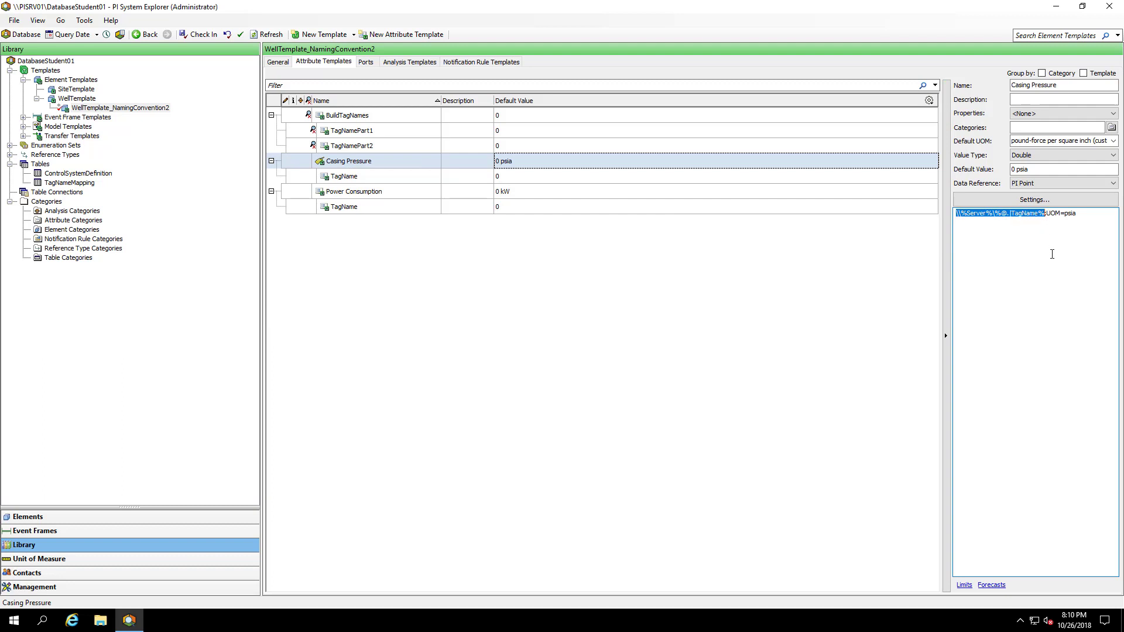
click(515, 192)
click(1021, 314)
key(ctrl+v)
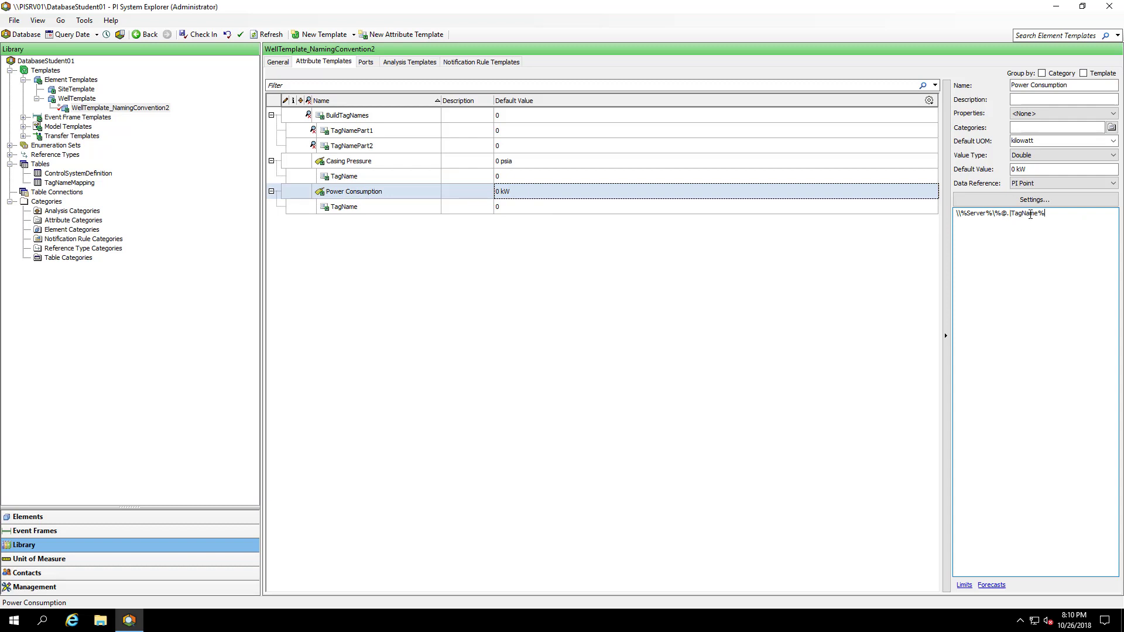
click(1034, 200)
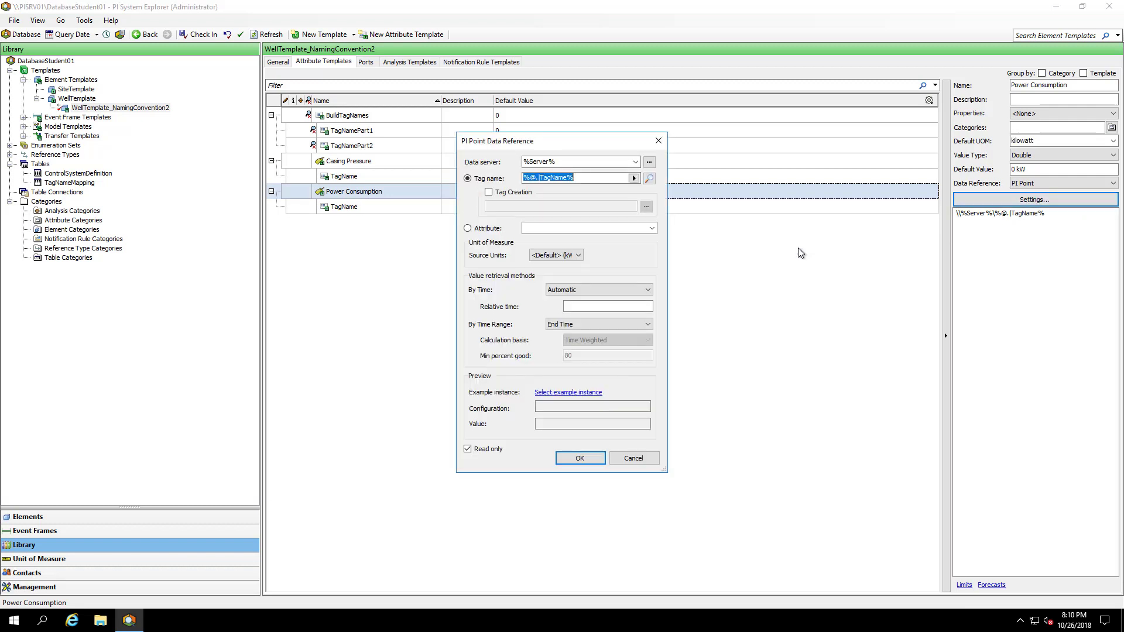
click(569, 256)
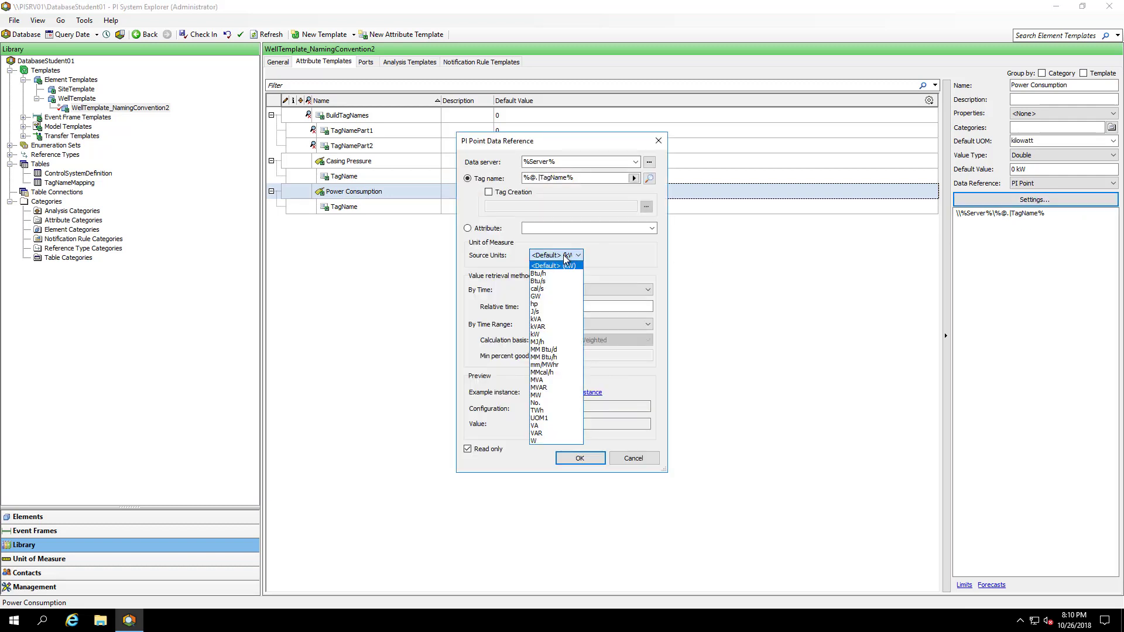
click(563, 334)
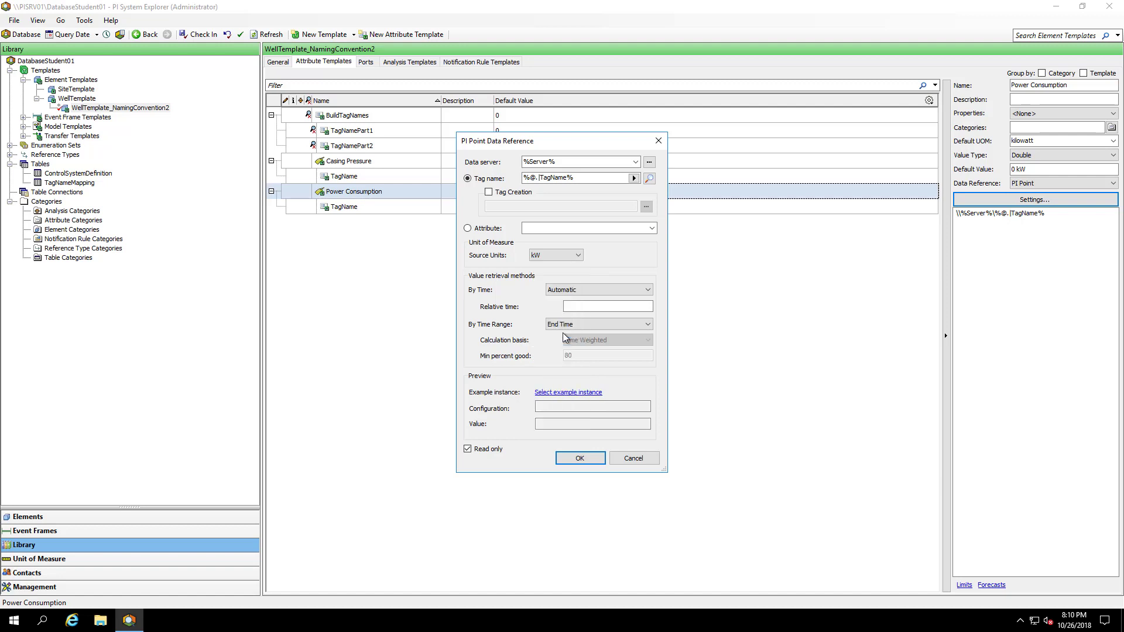
click(579, 458)
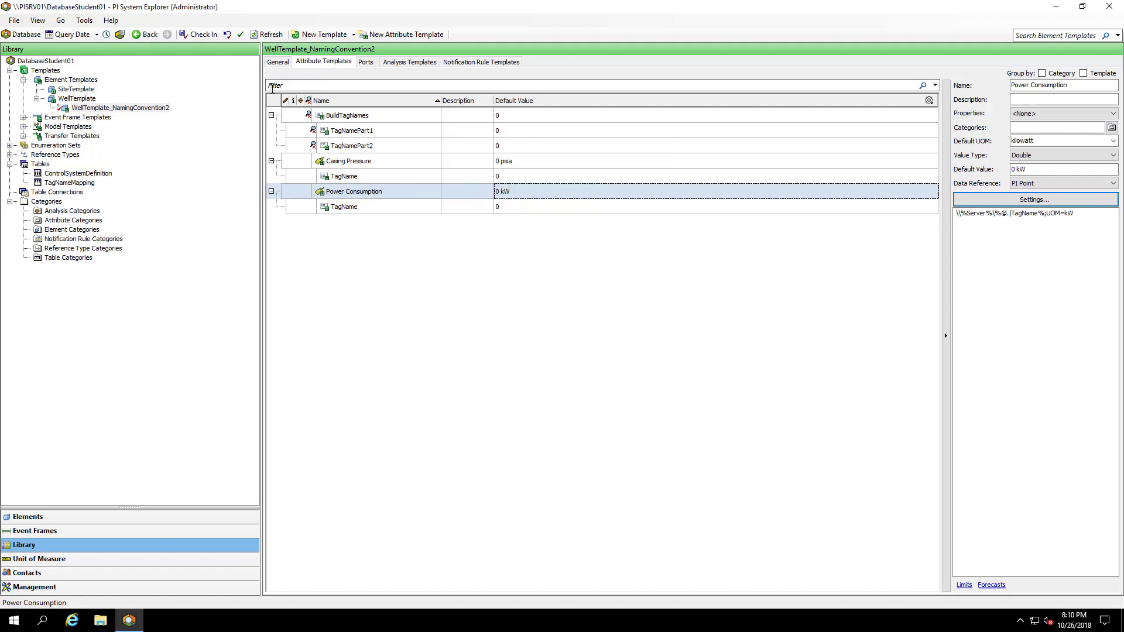
- Confirm LO Well01 uses Lon.749.CP.PV and Lon.749.PC.PV, then check in the template edits
click(49, 517)
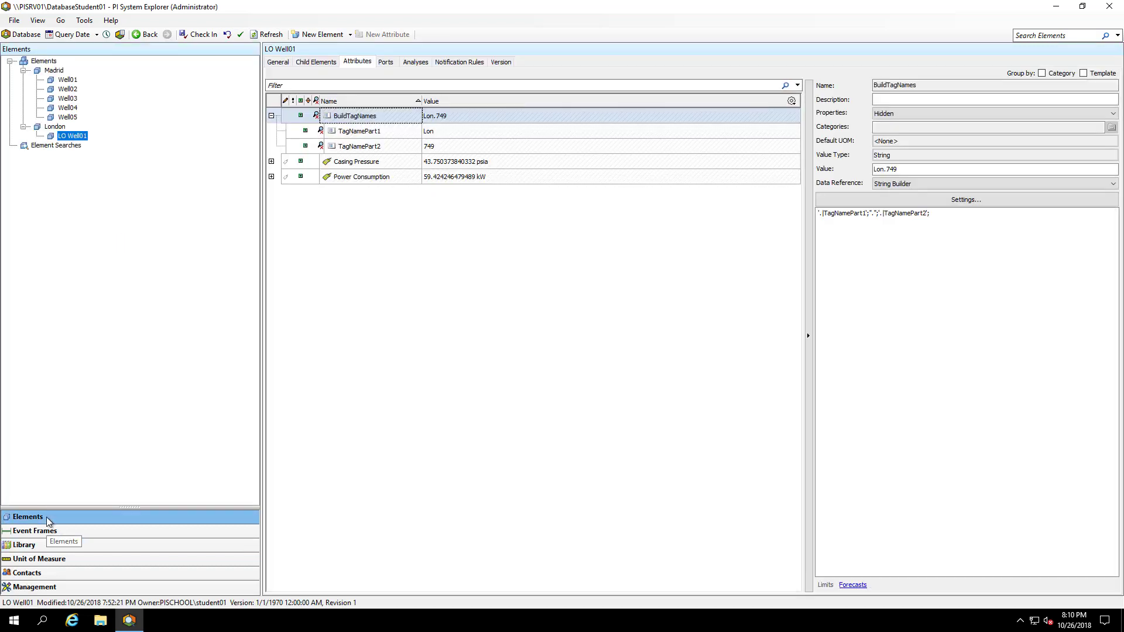
click(271, 162)
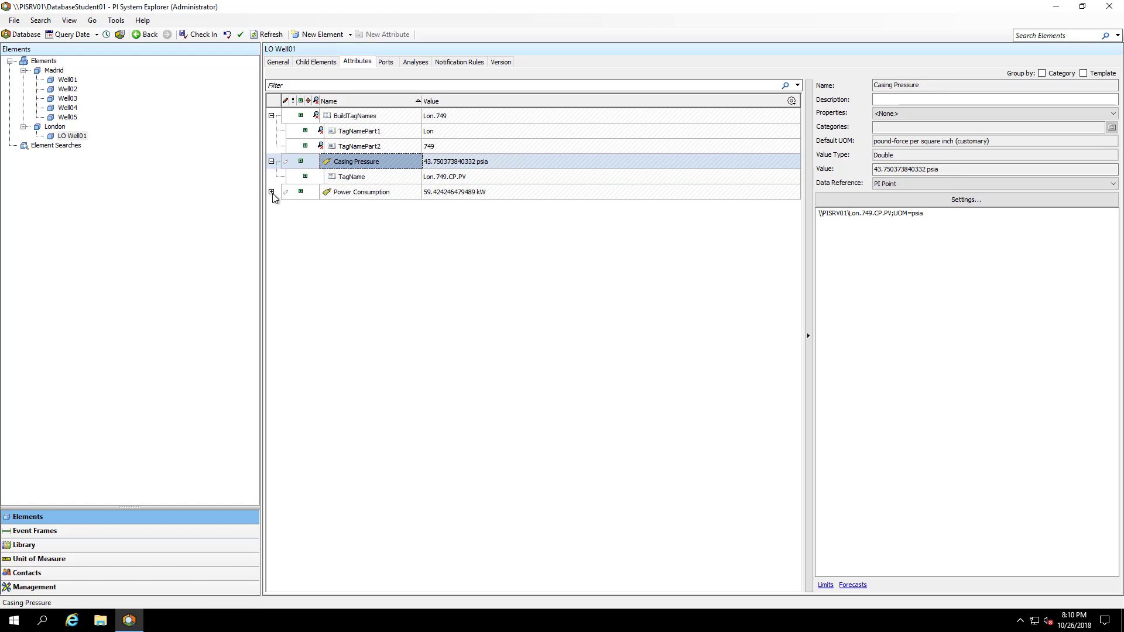
click(272, 192)
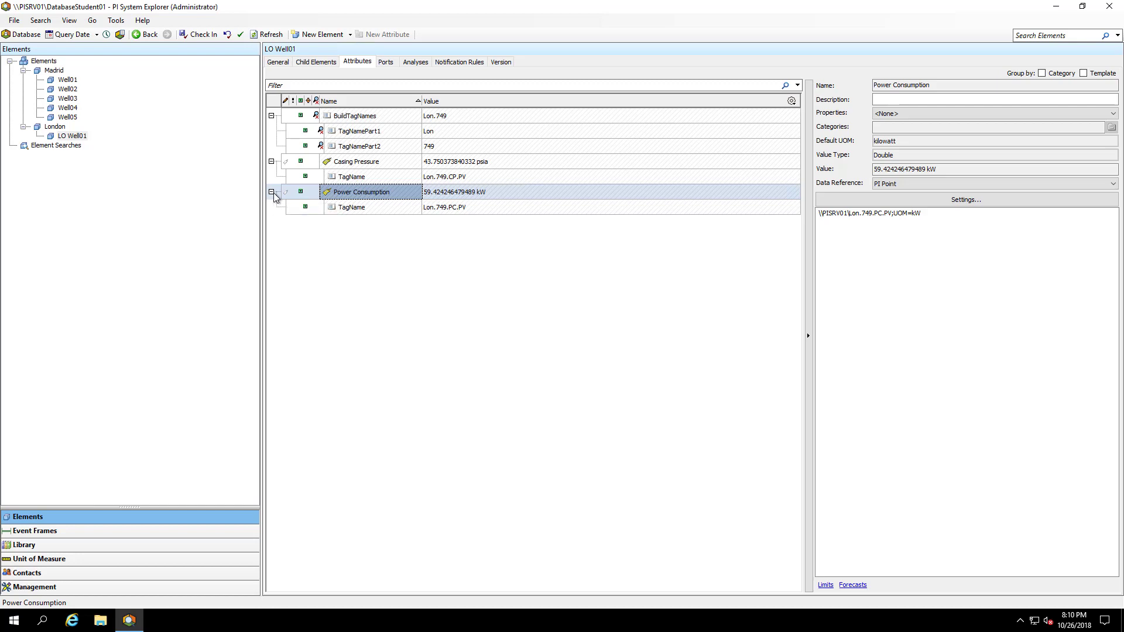
click(202, 37)
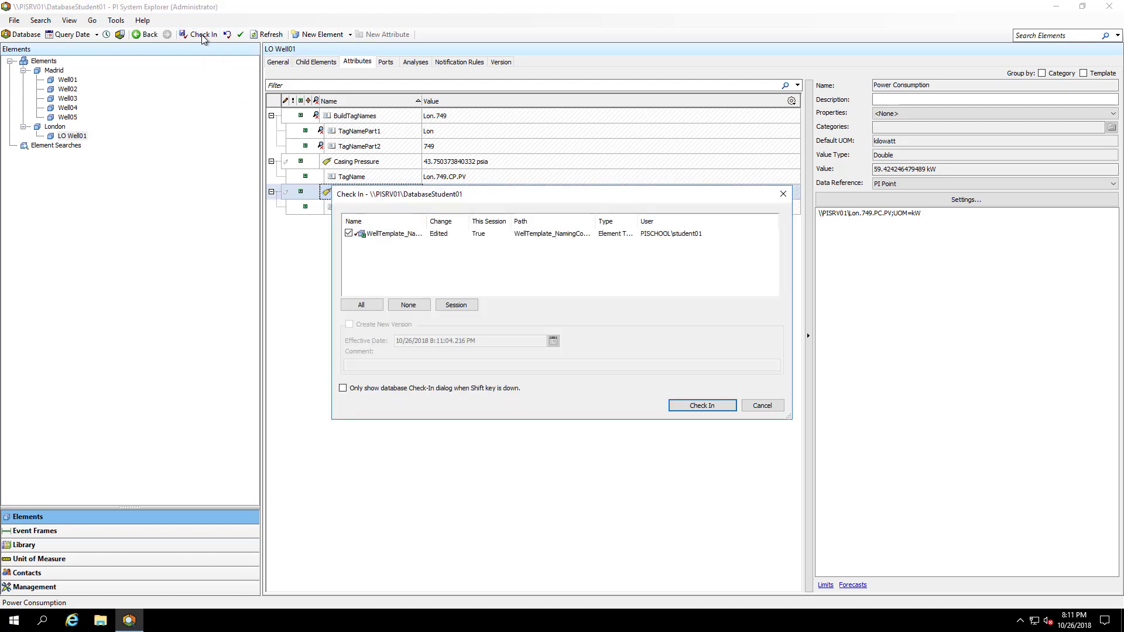
click(701, 403)
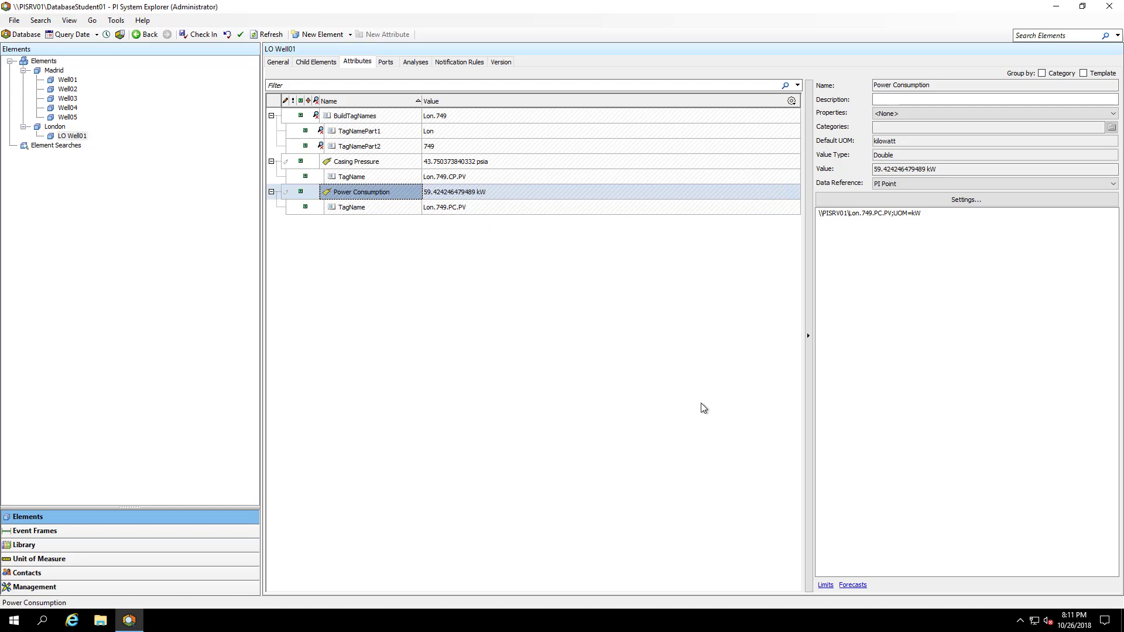
- Create a London element from WellTemplate_NamingConvention2 and rename it LO Well02
right_click(72, 137)
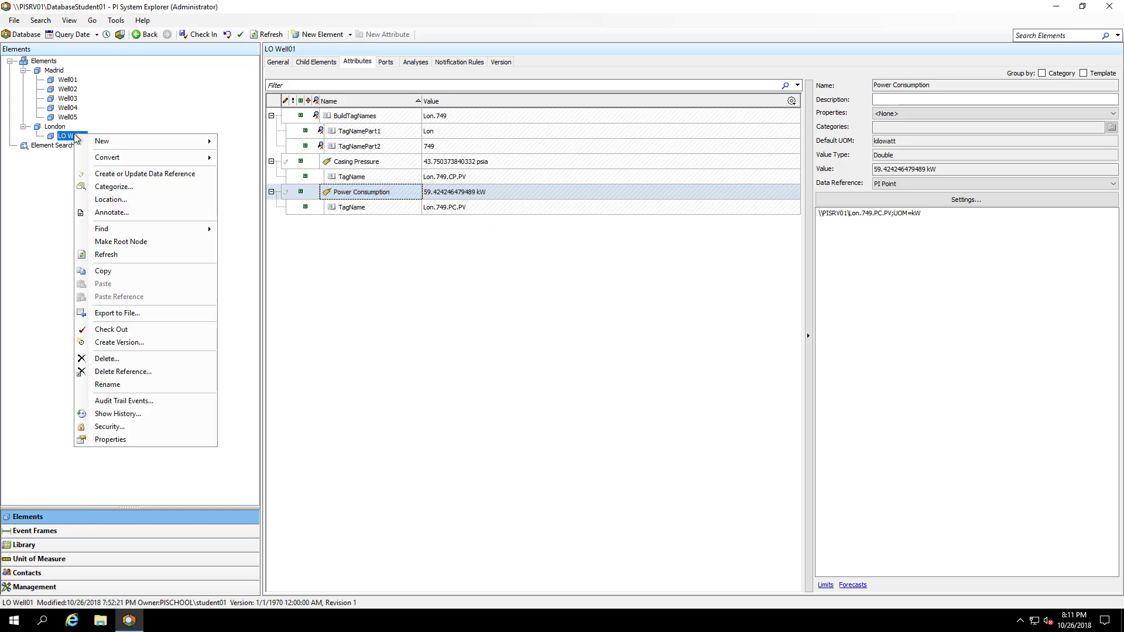
mouse_move(155, 150)
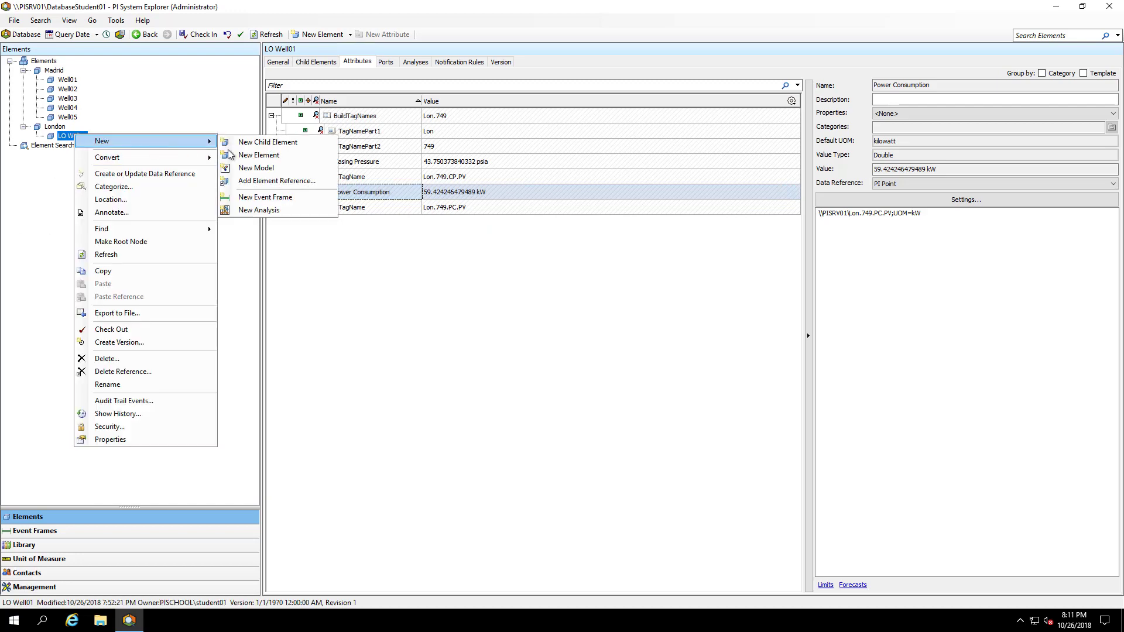
click(263, 159)
click(586, 406)
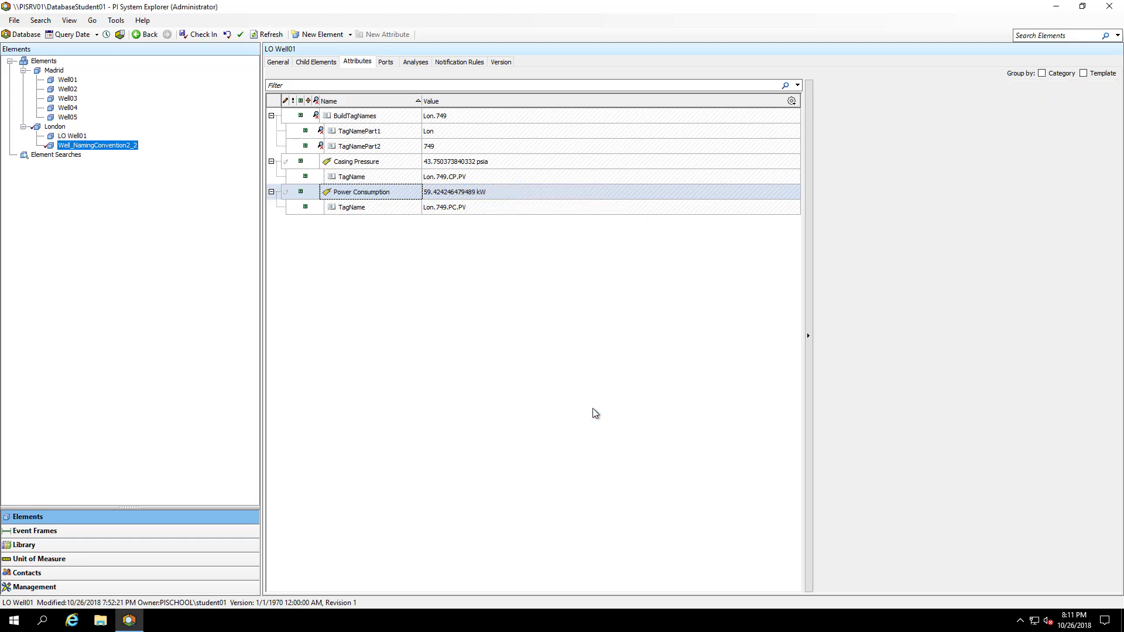
click(72, 136)
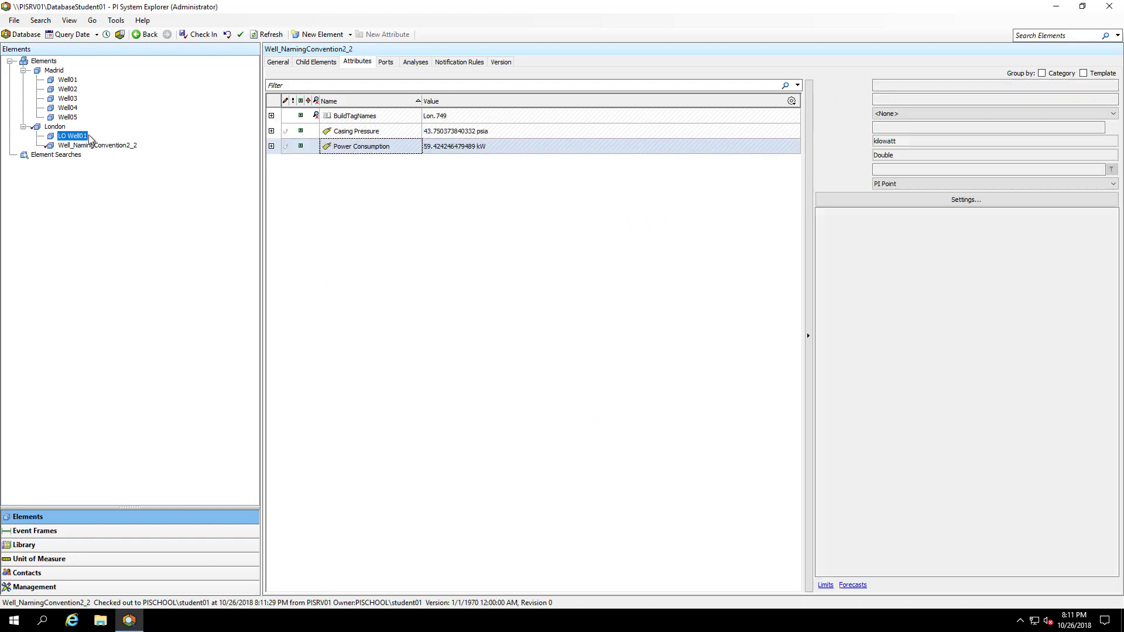
drag(333, 76, 287, 77)
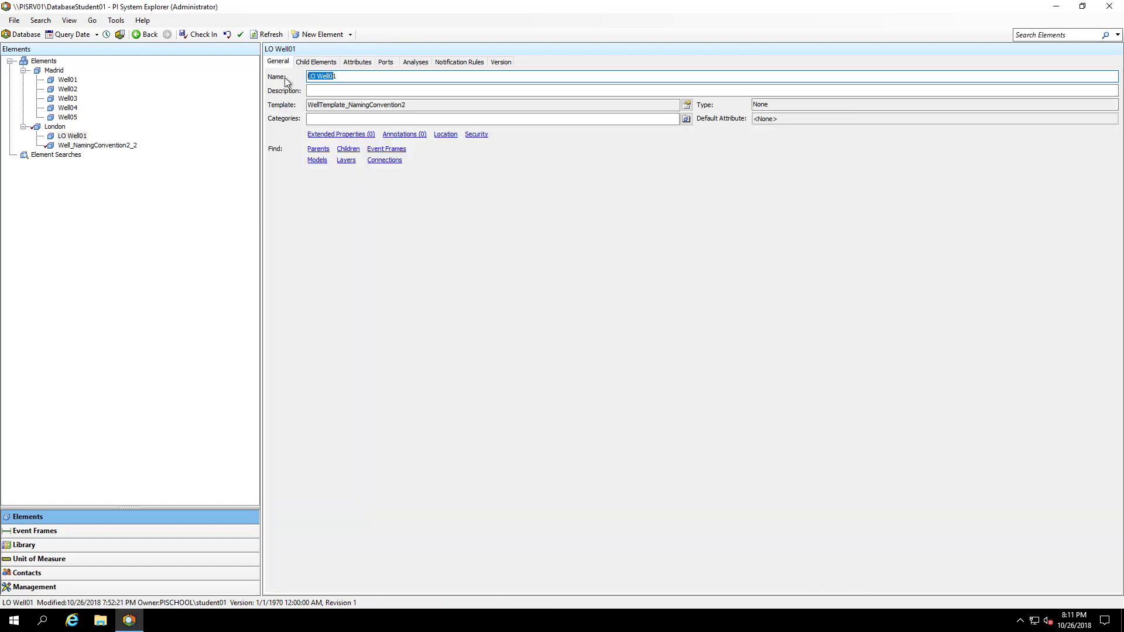
click(124, 198)
click(78, 146)
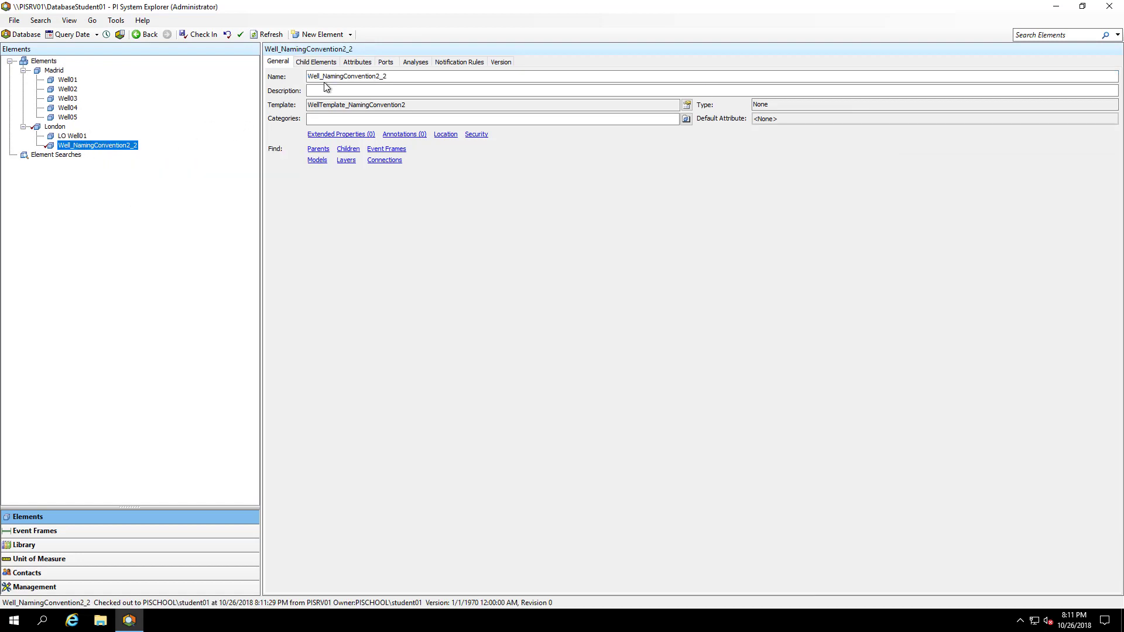
click(383, 78)
double_click(384, 78)
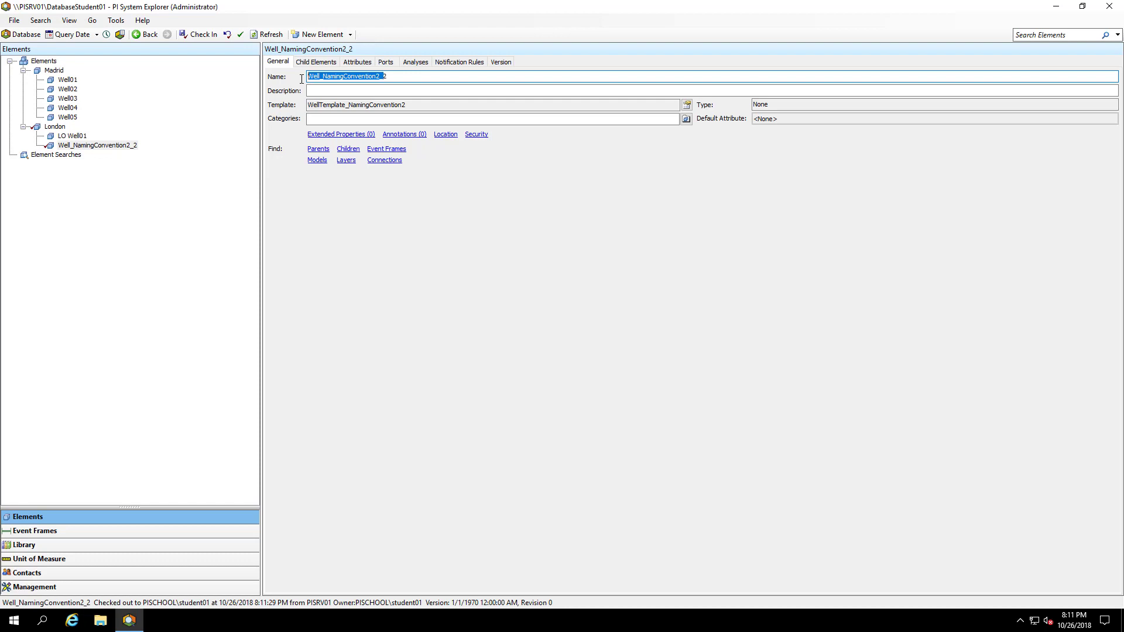
text(LO Well02)
click(72, 145)
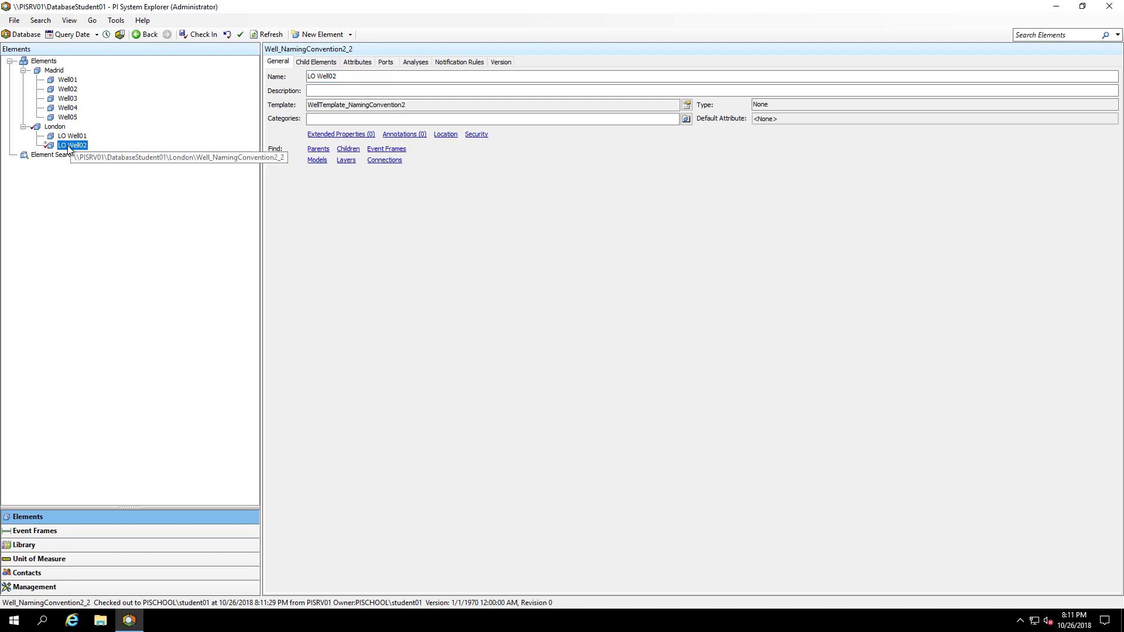
- Add another WellTemplate_NamingConvention2 element and rename it LO Well04
right_click(69, 147)
mouse_move(113, 152)
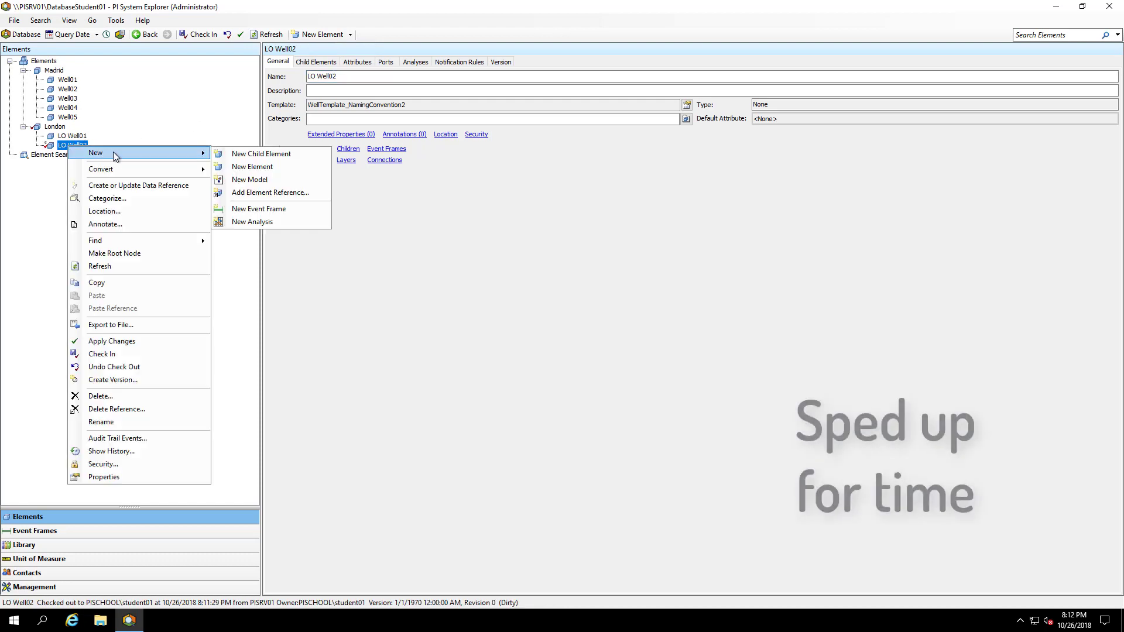
click(255, 169)
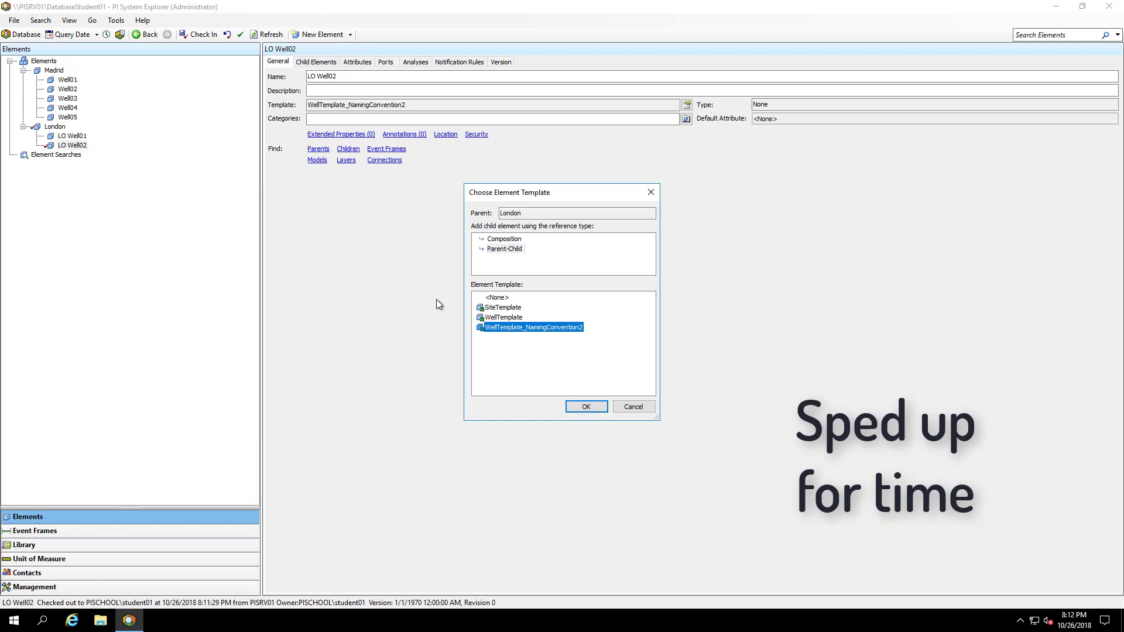
click(582, 406)
right_click(53, 127)
click(232, 162)
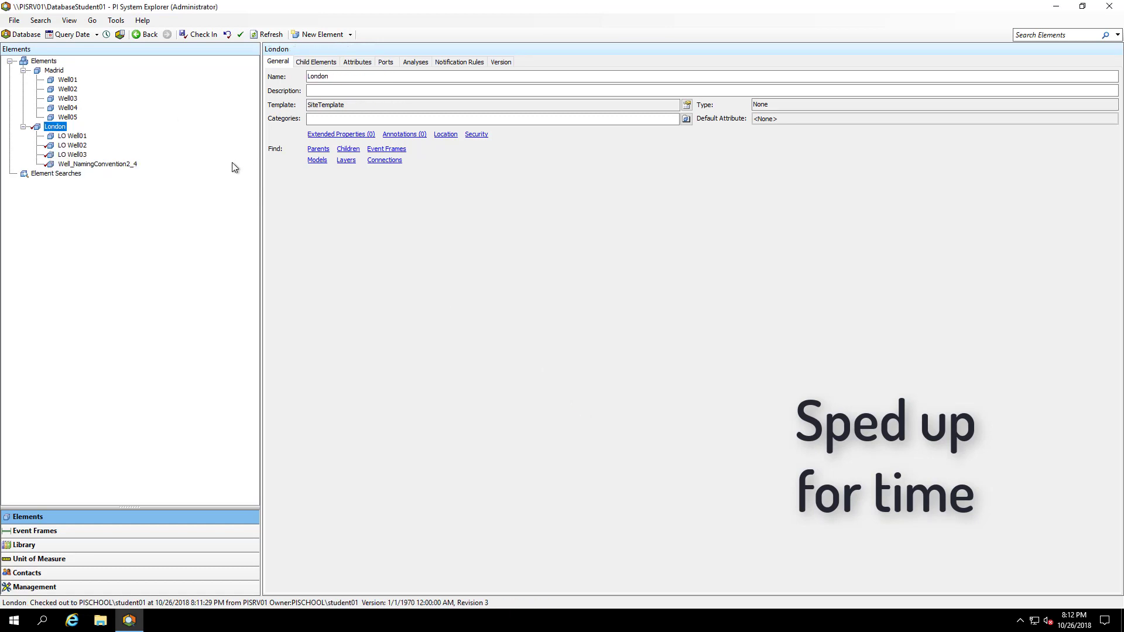
click(97, 164)
double_click(381, 76)
text(LO Well04)
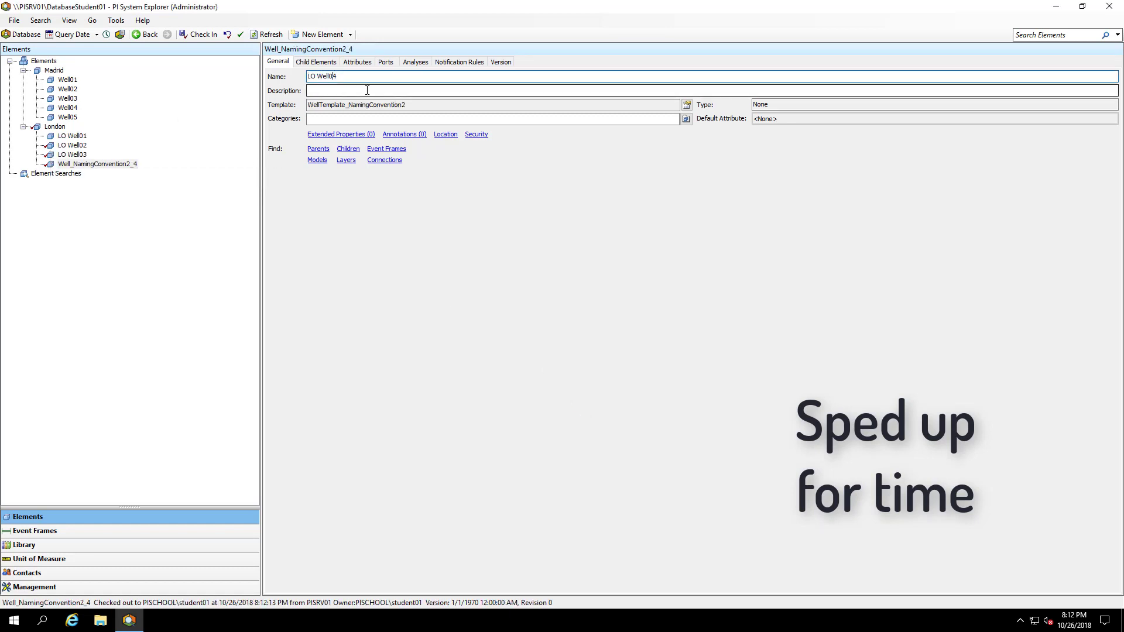
click(361, 62)
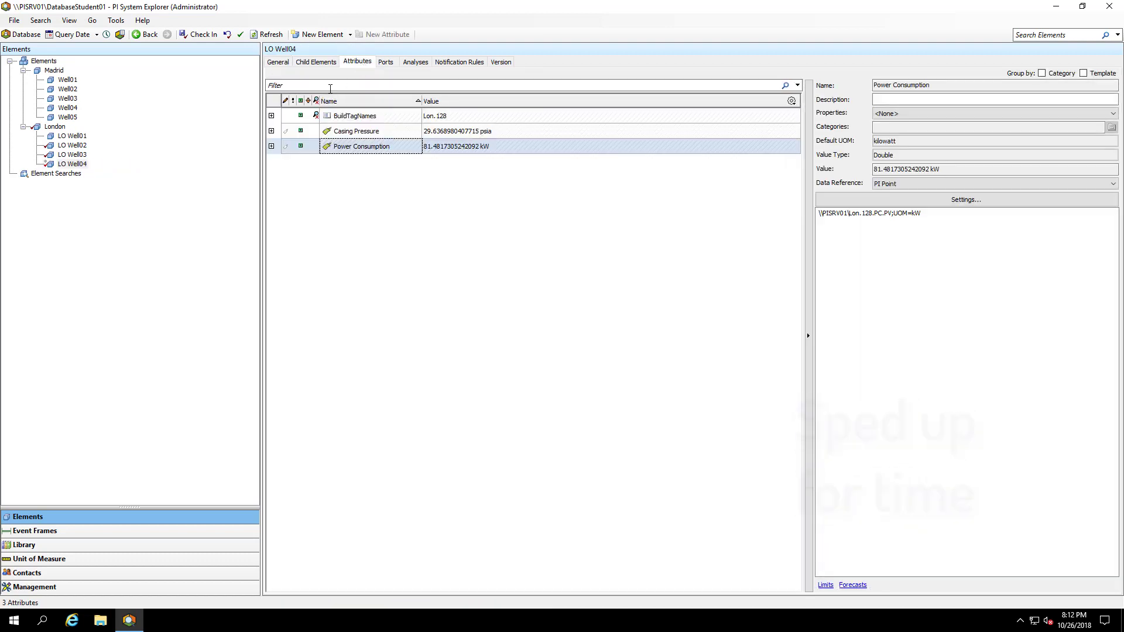
- Check in the new wells and refresh LO Well02 to read 93.27 psia and 80.30 kW
click(209, 36)
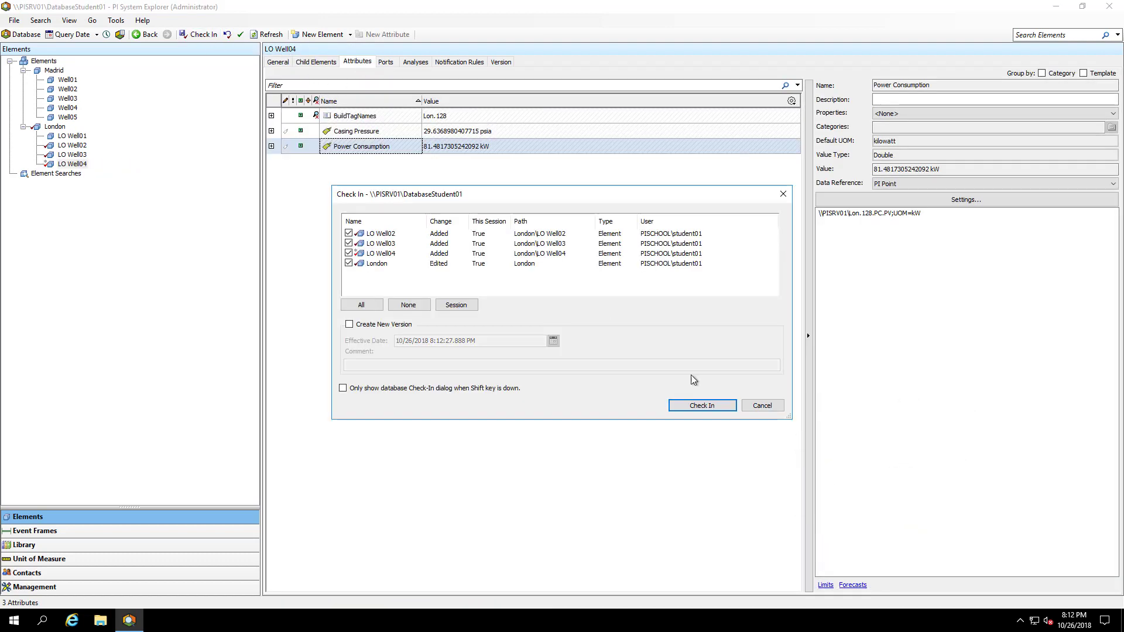
click(699, 406)
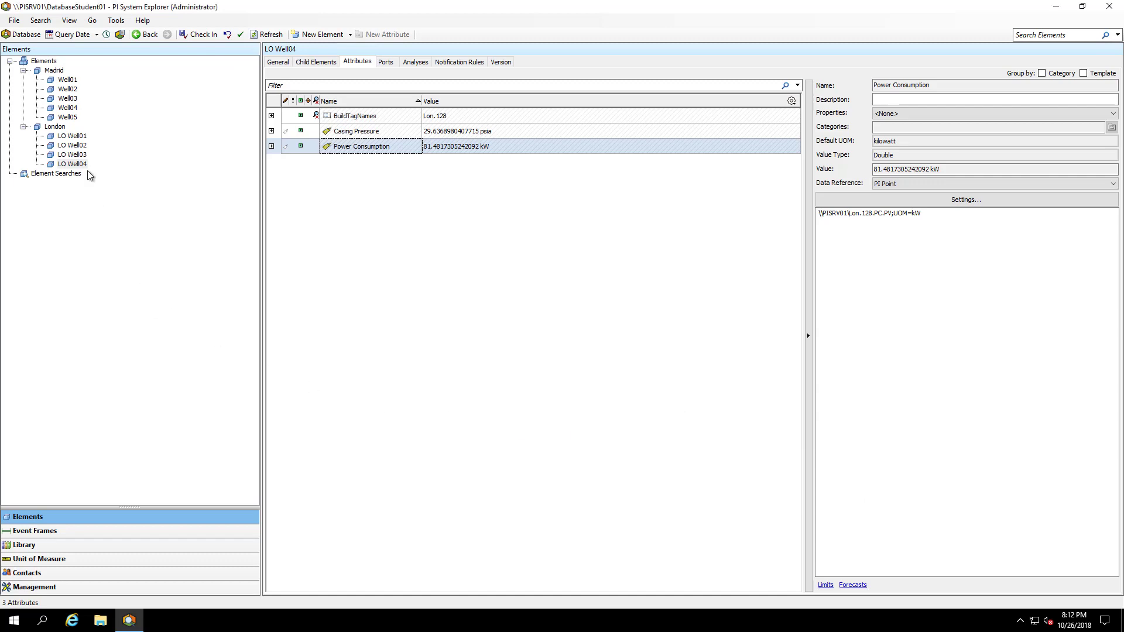
click(77, 154)
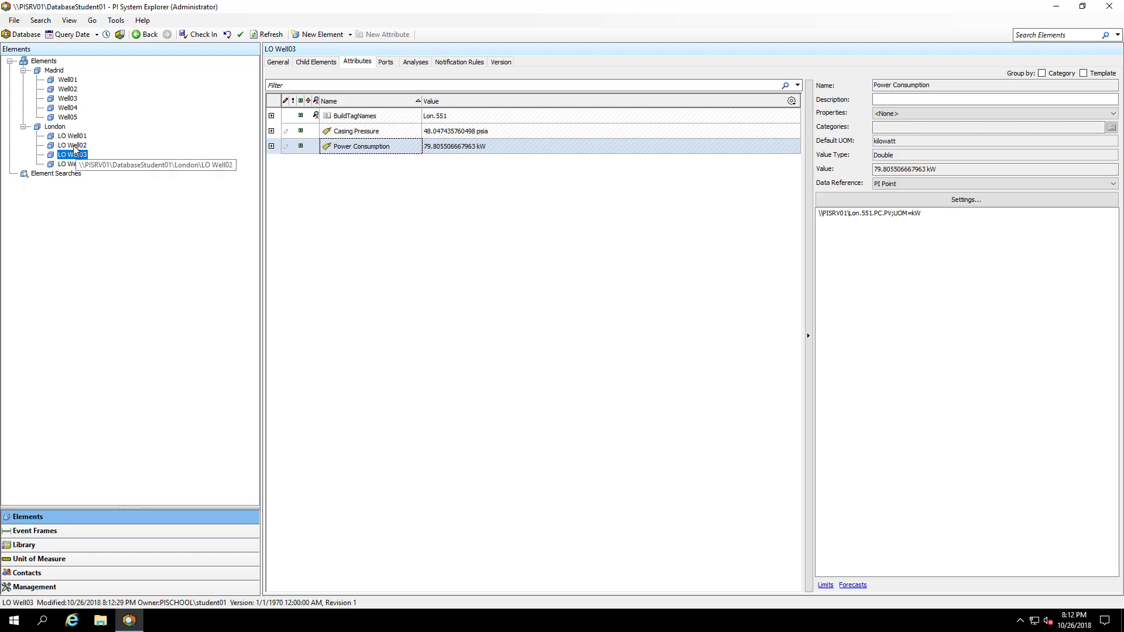
click(74, 146)
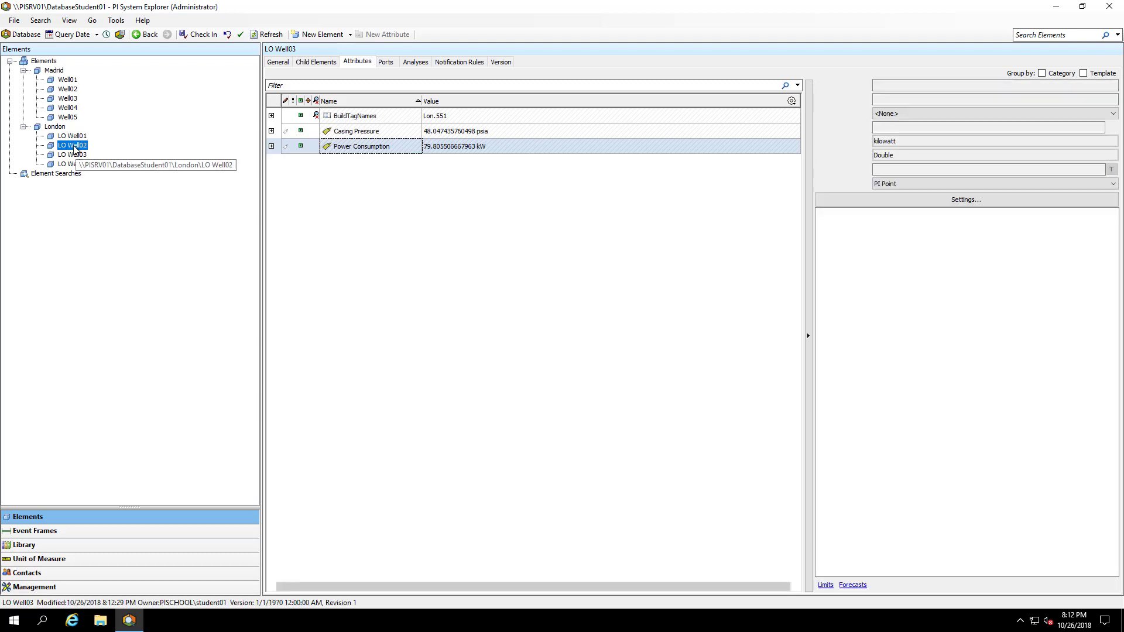
click(261, 35)
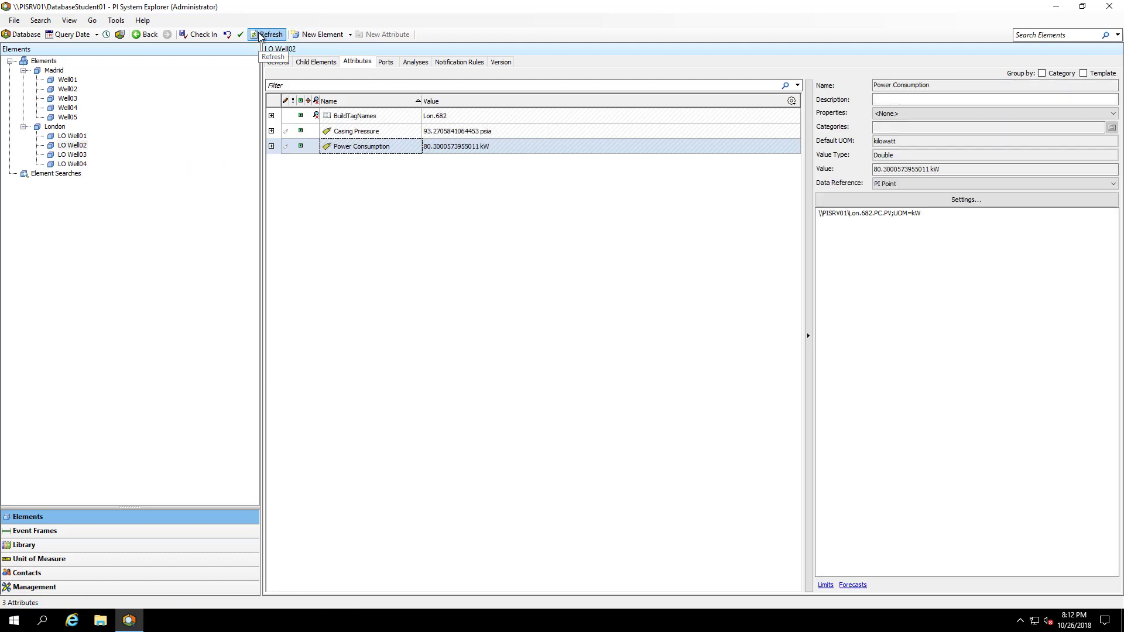
- Refresh London so TotalSitePowerConsumption_Sum totals all four wells at 301.01 kW
click(55, 127)
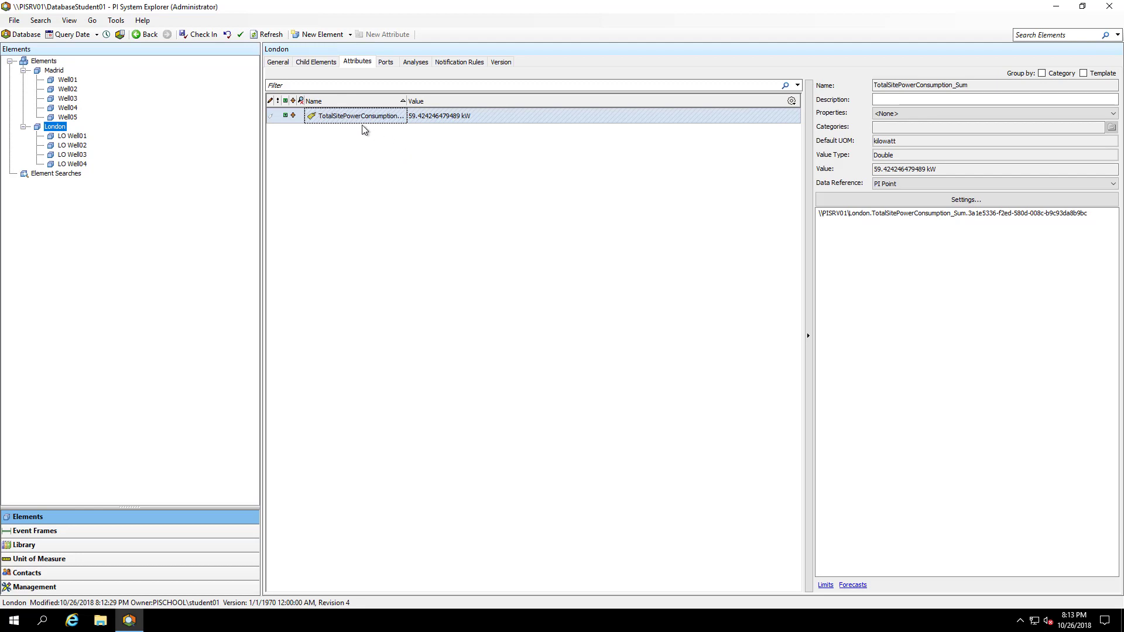
click(267, 36)
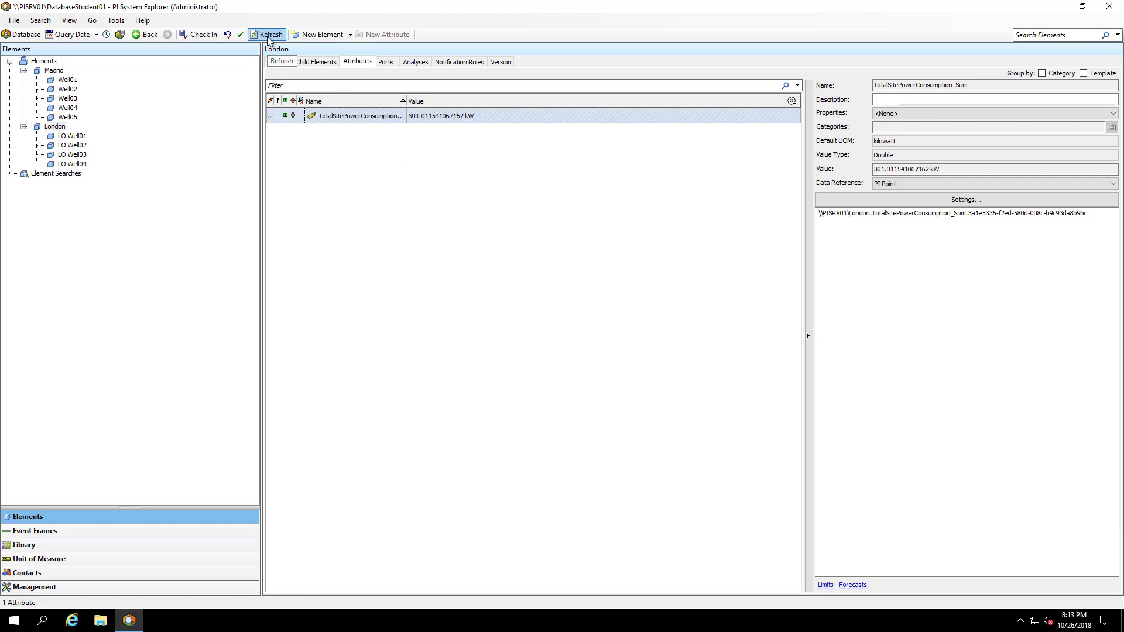